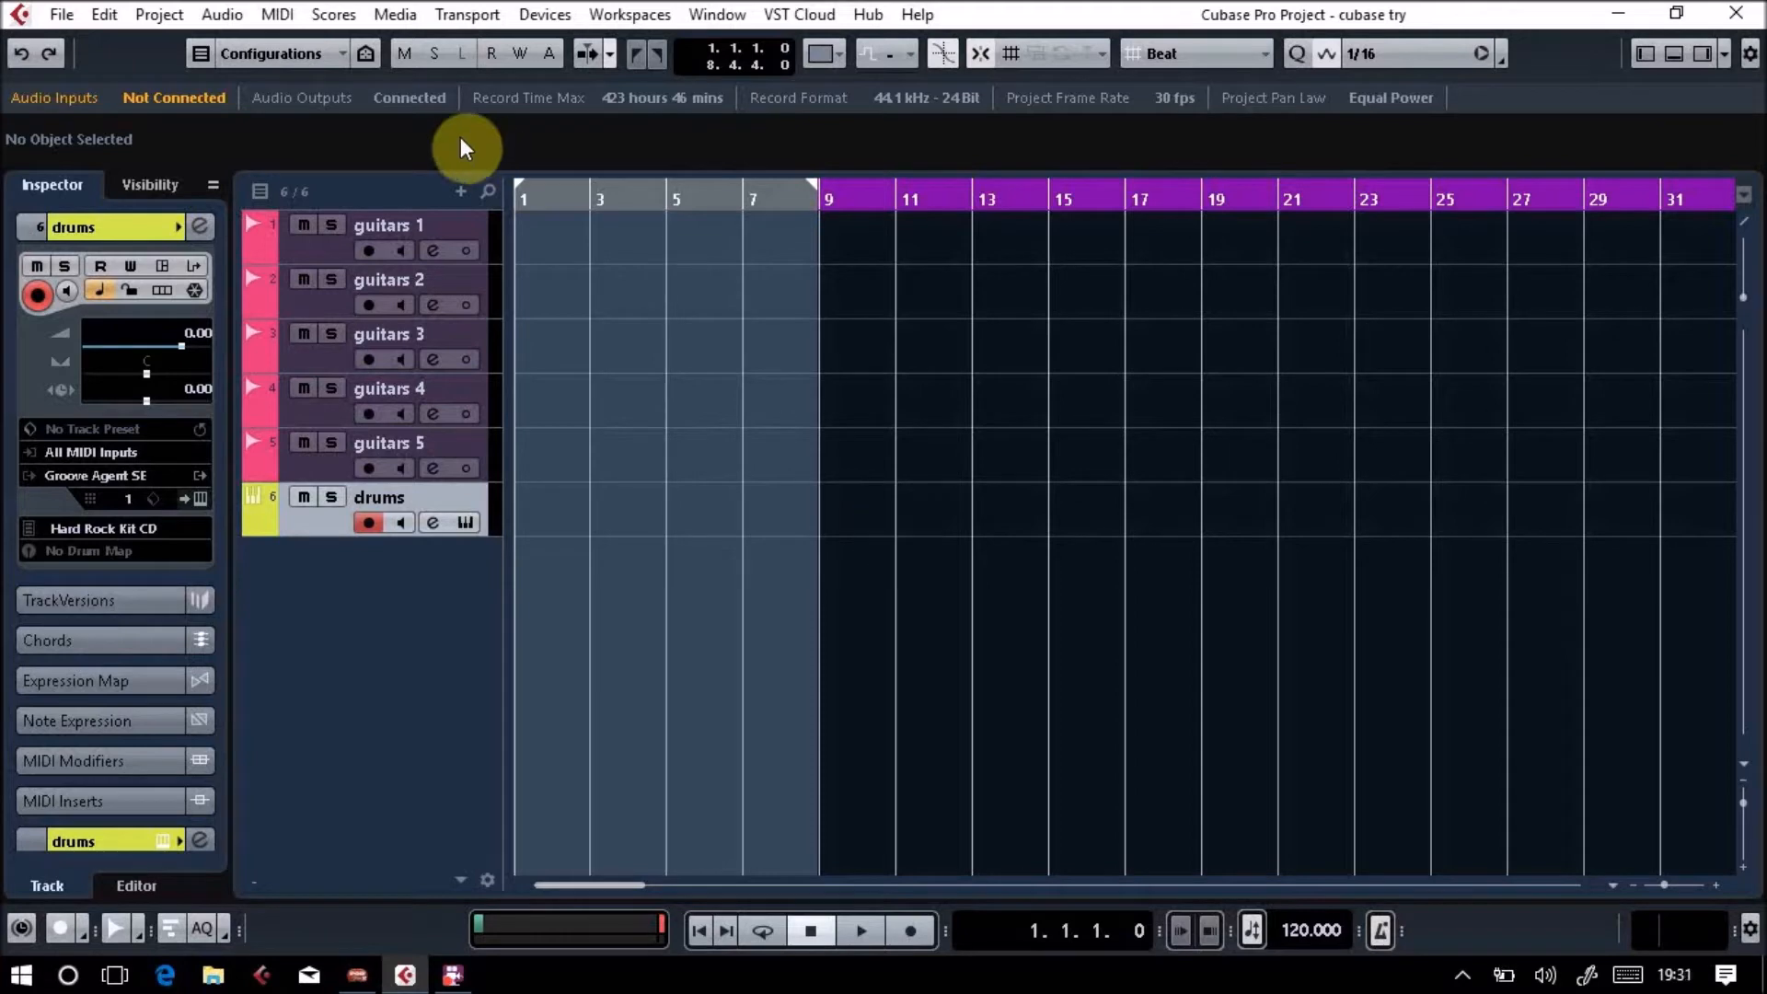
left_click(414, 15)
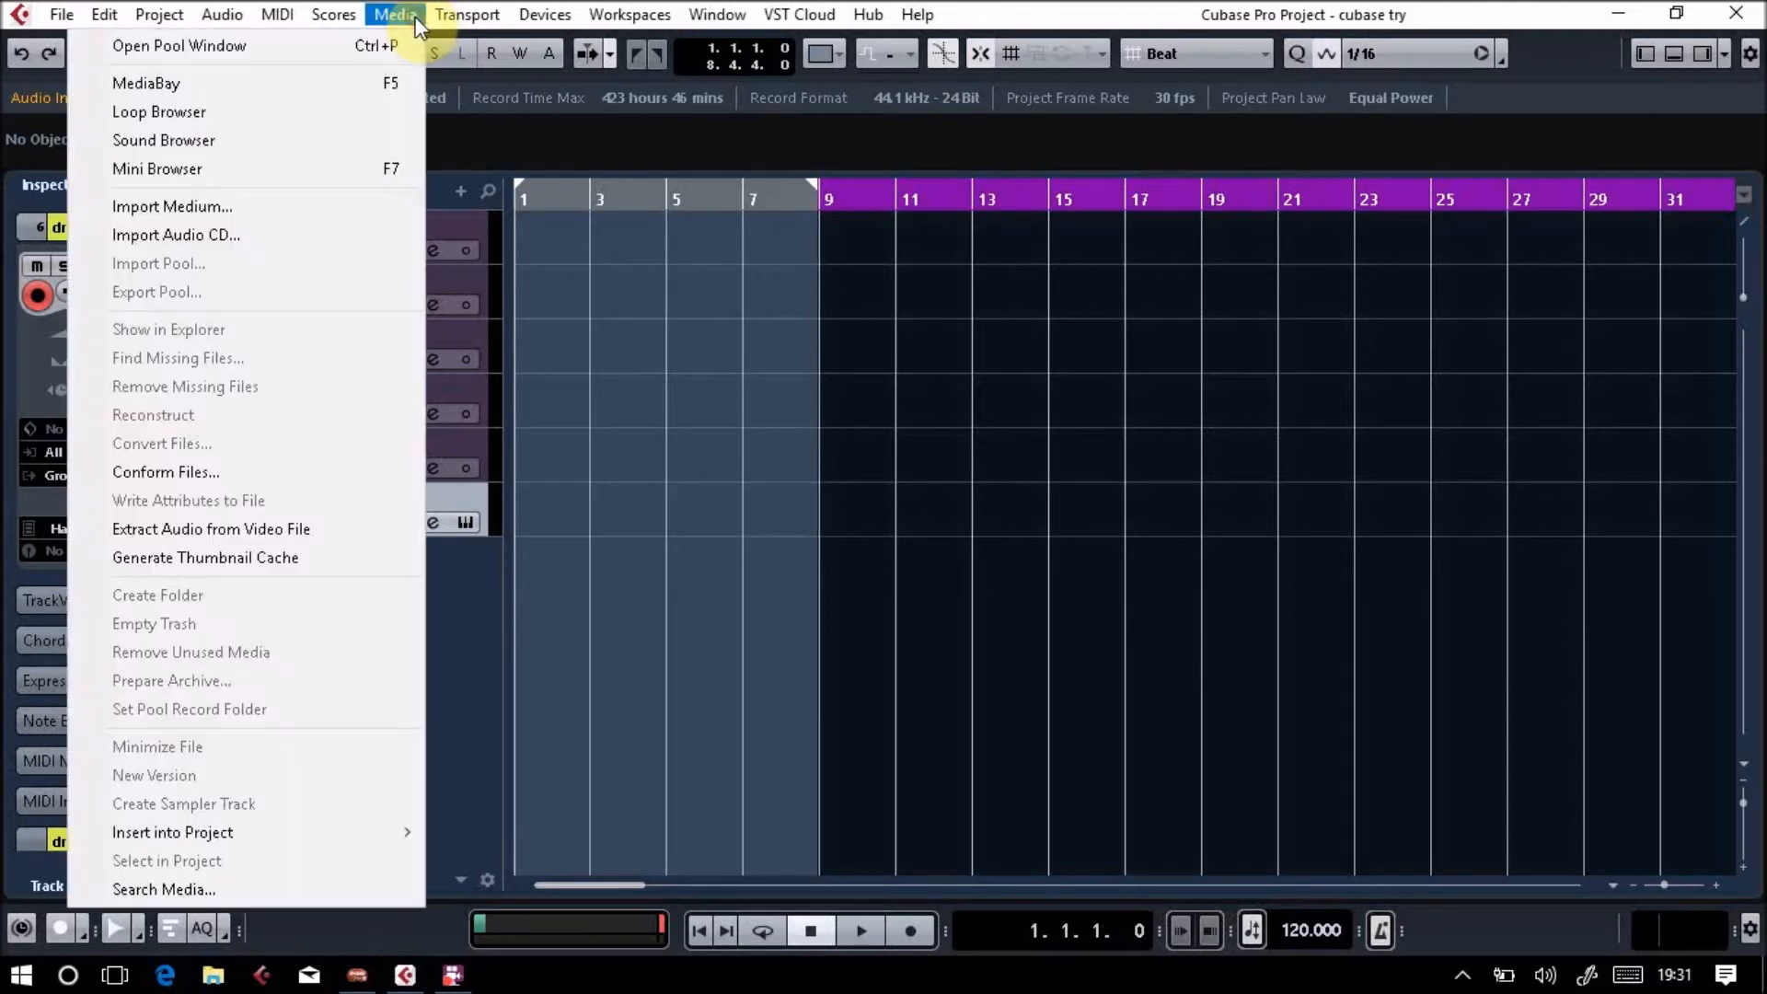
left_click(334, 91)
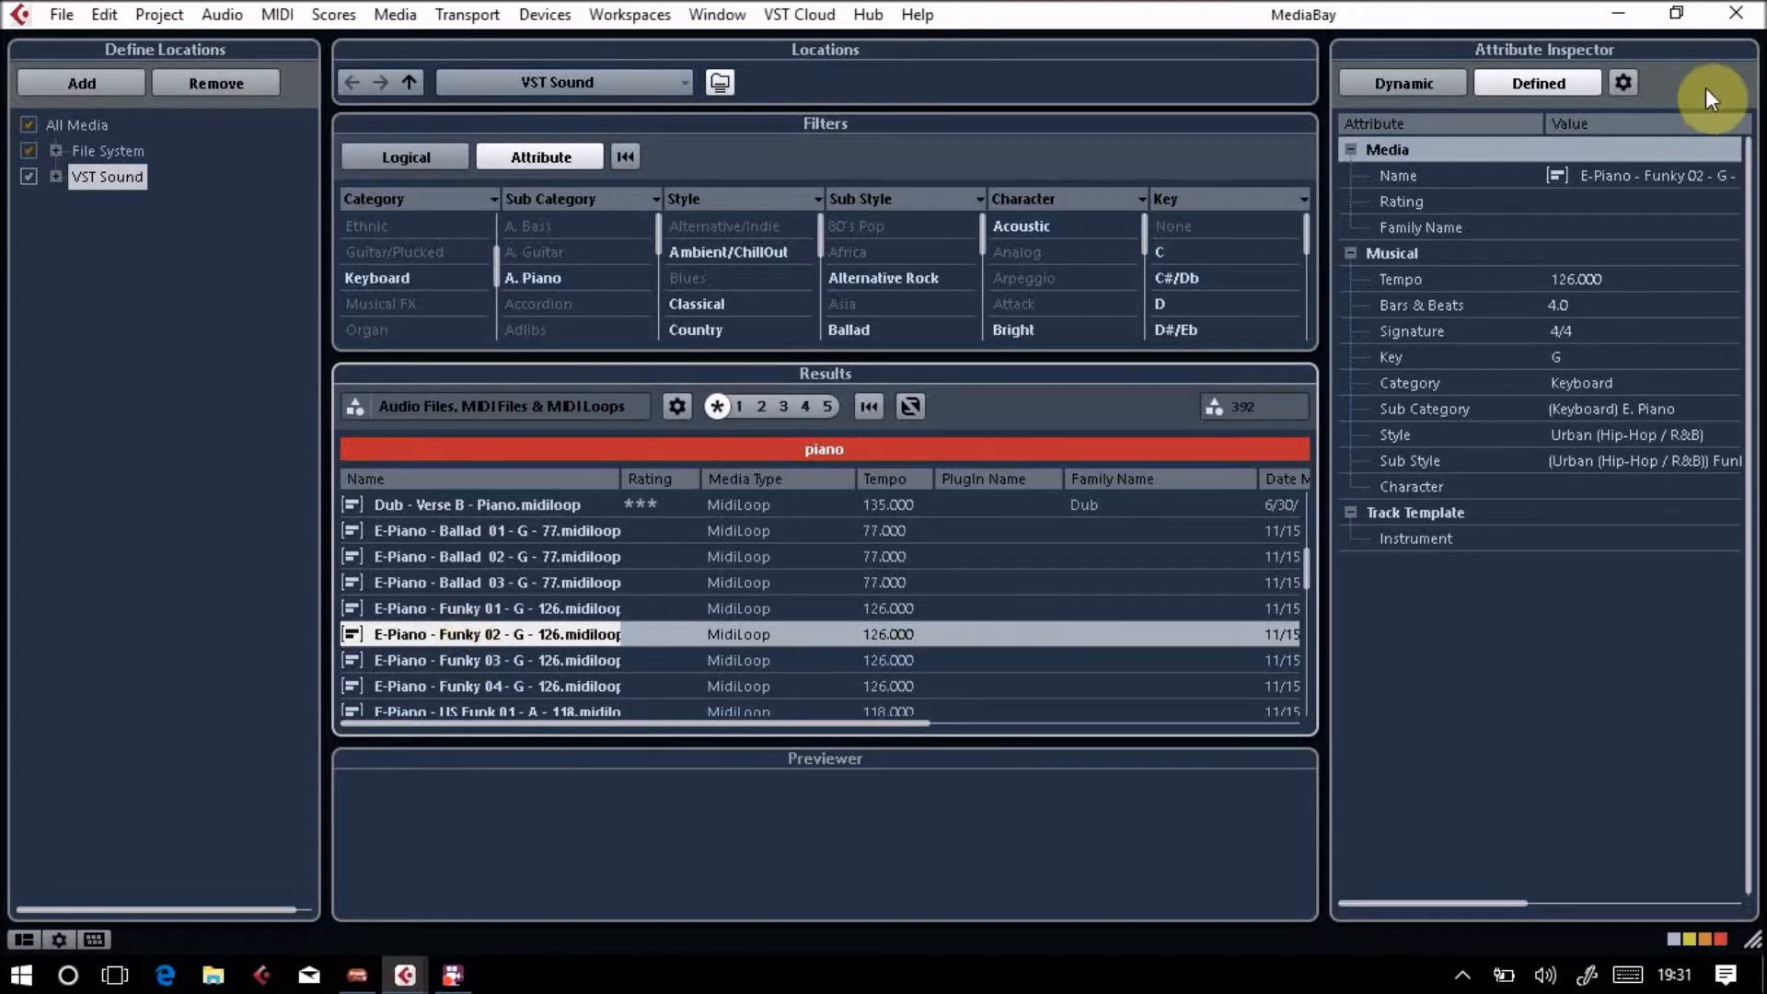
left_click(1740, 15)
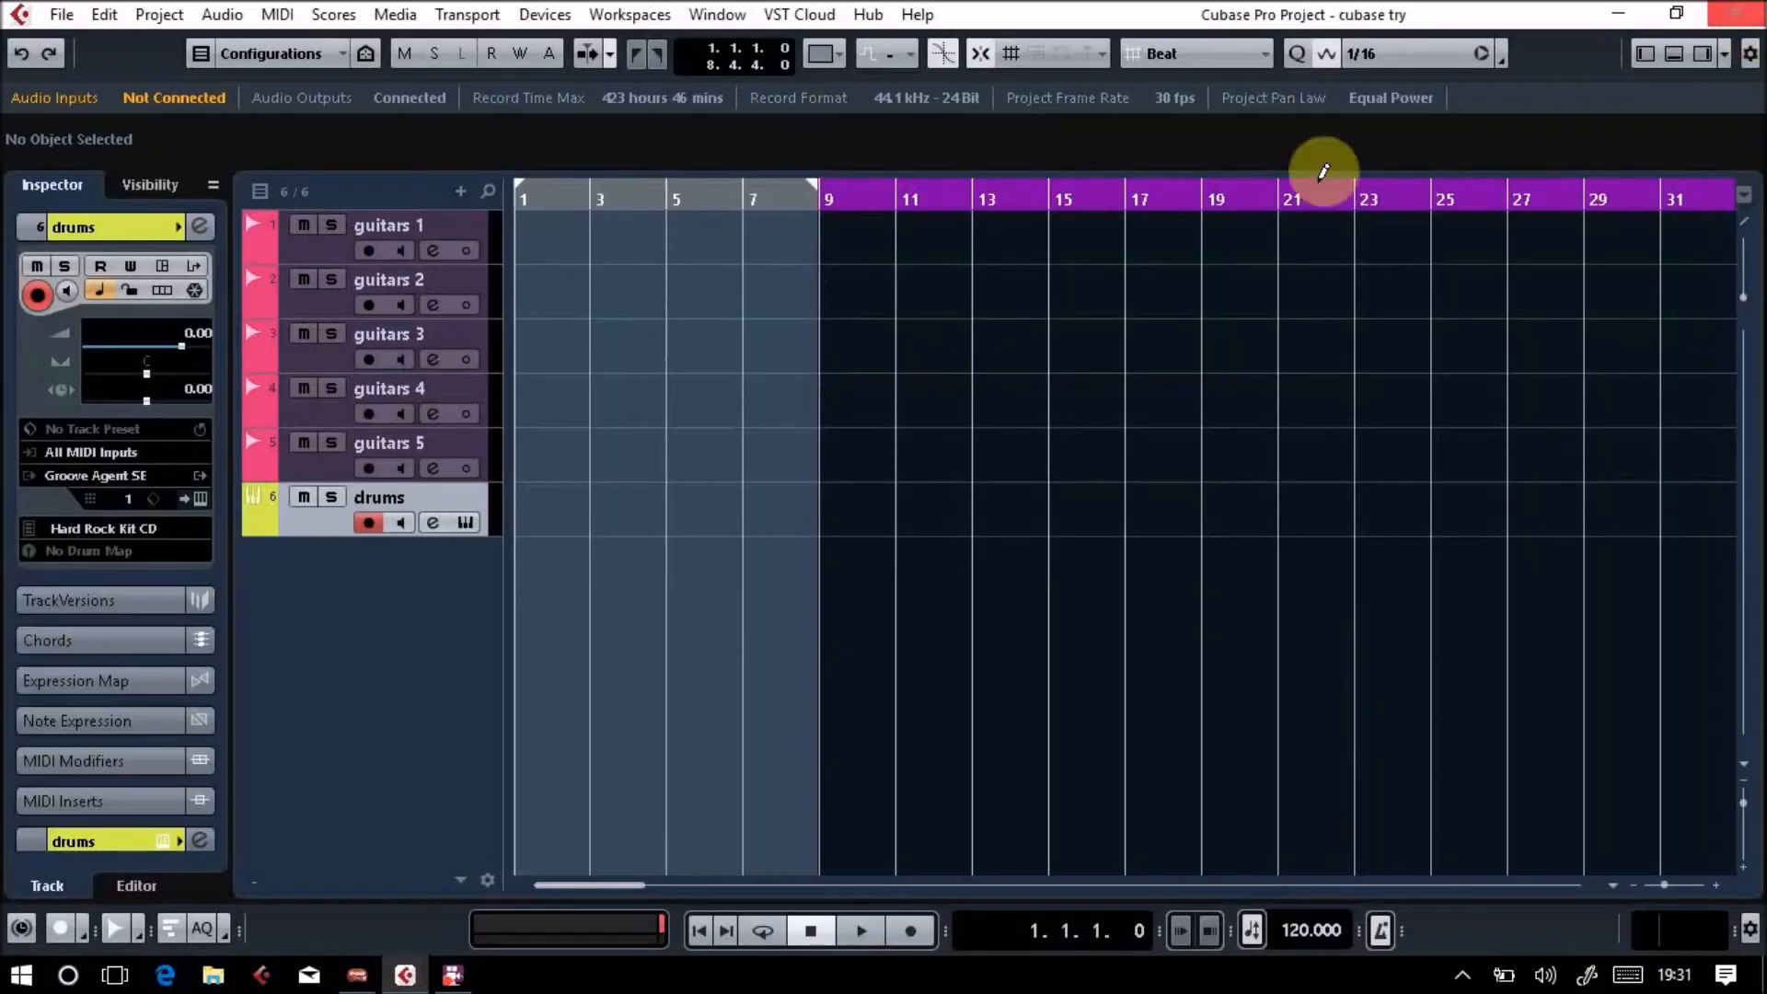
left_click(589, 884)
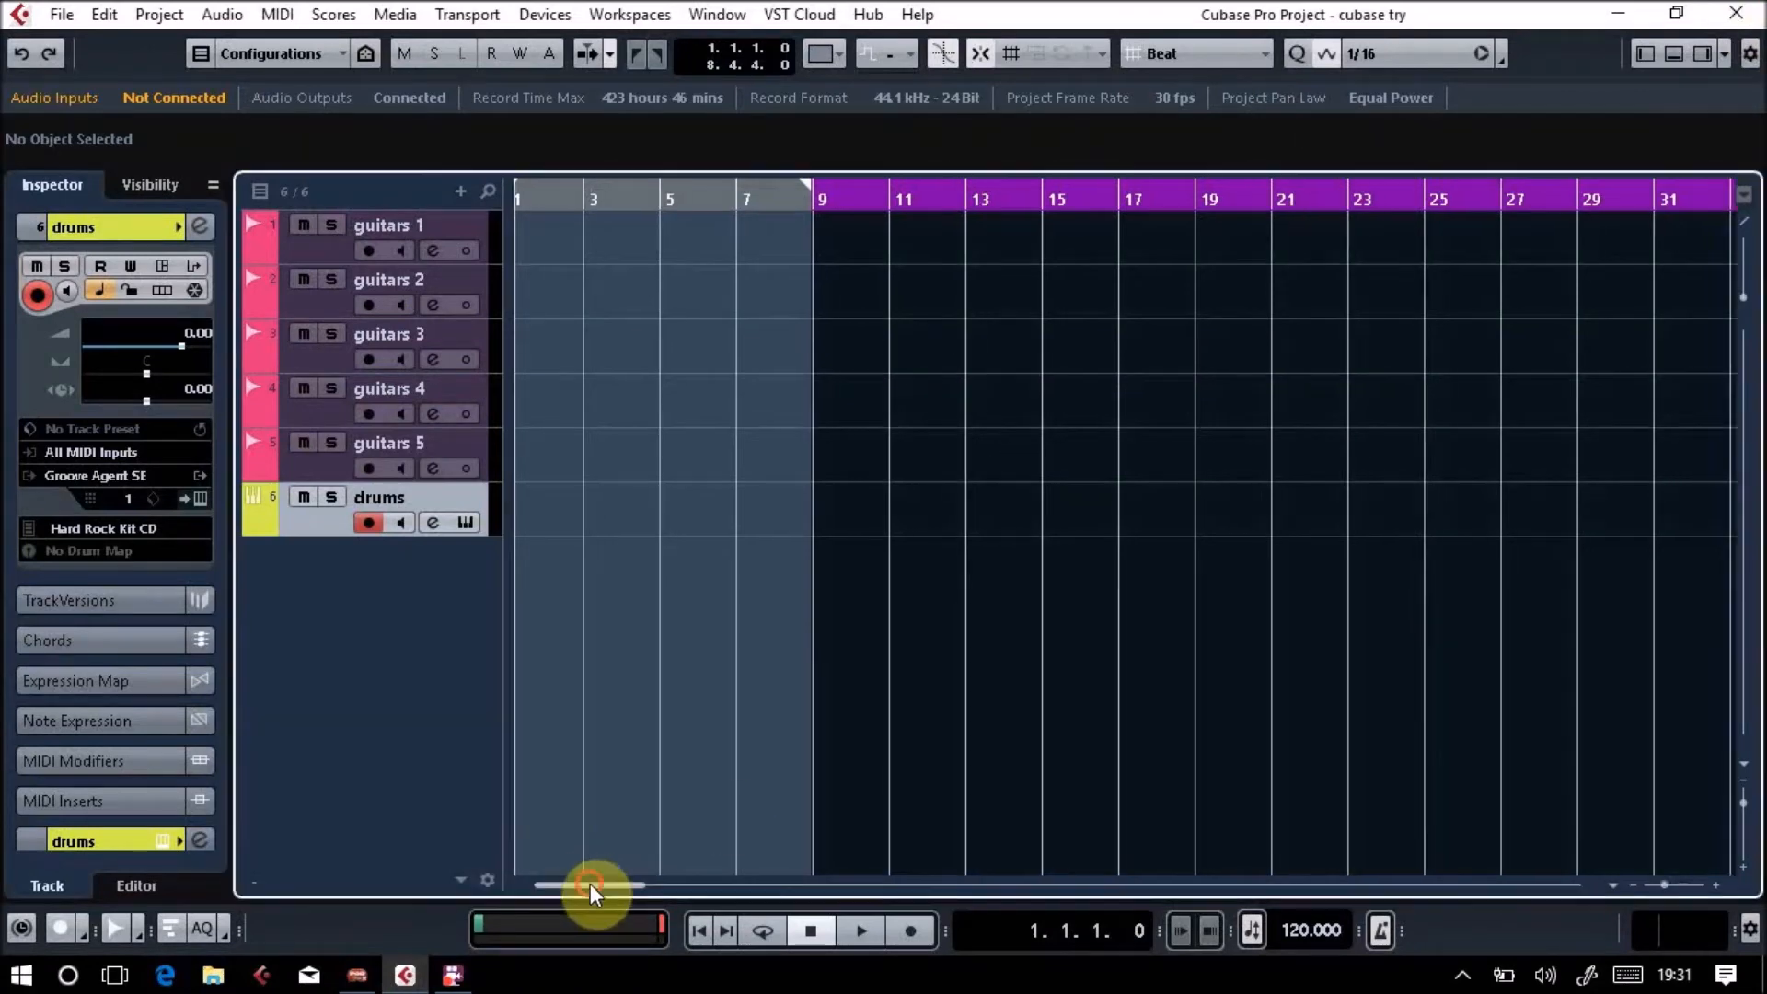
Insert the MIDI loop "E-Piano - Ballad 03 - G - 77" from MediaBay into the project as a new track, then return to the project window
left_click(407, 24)
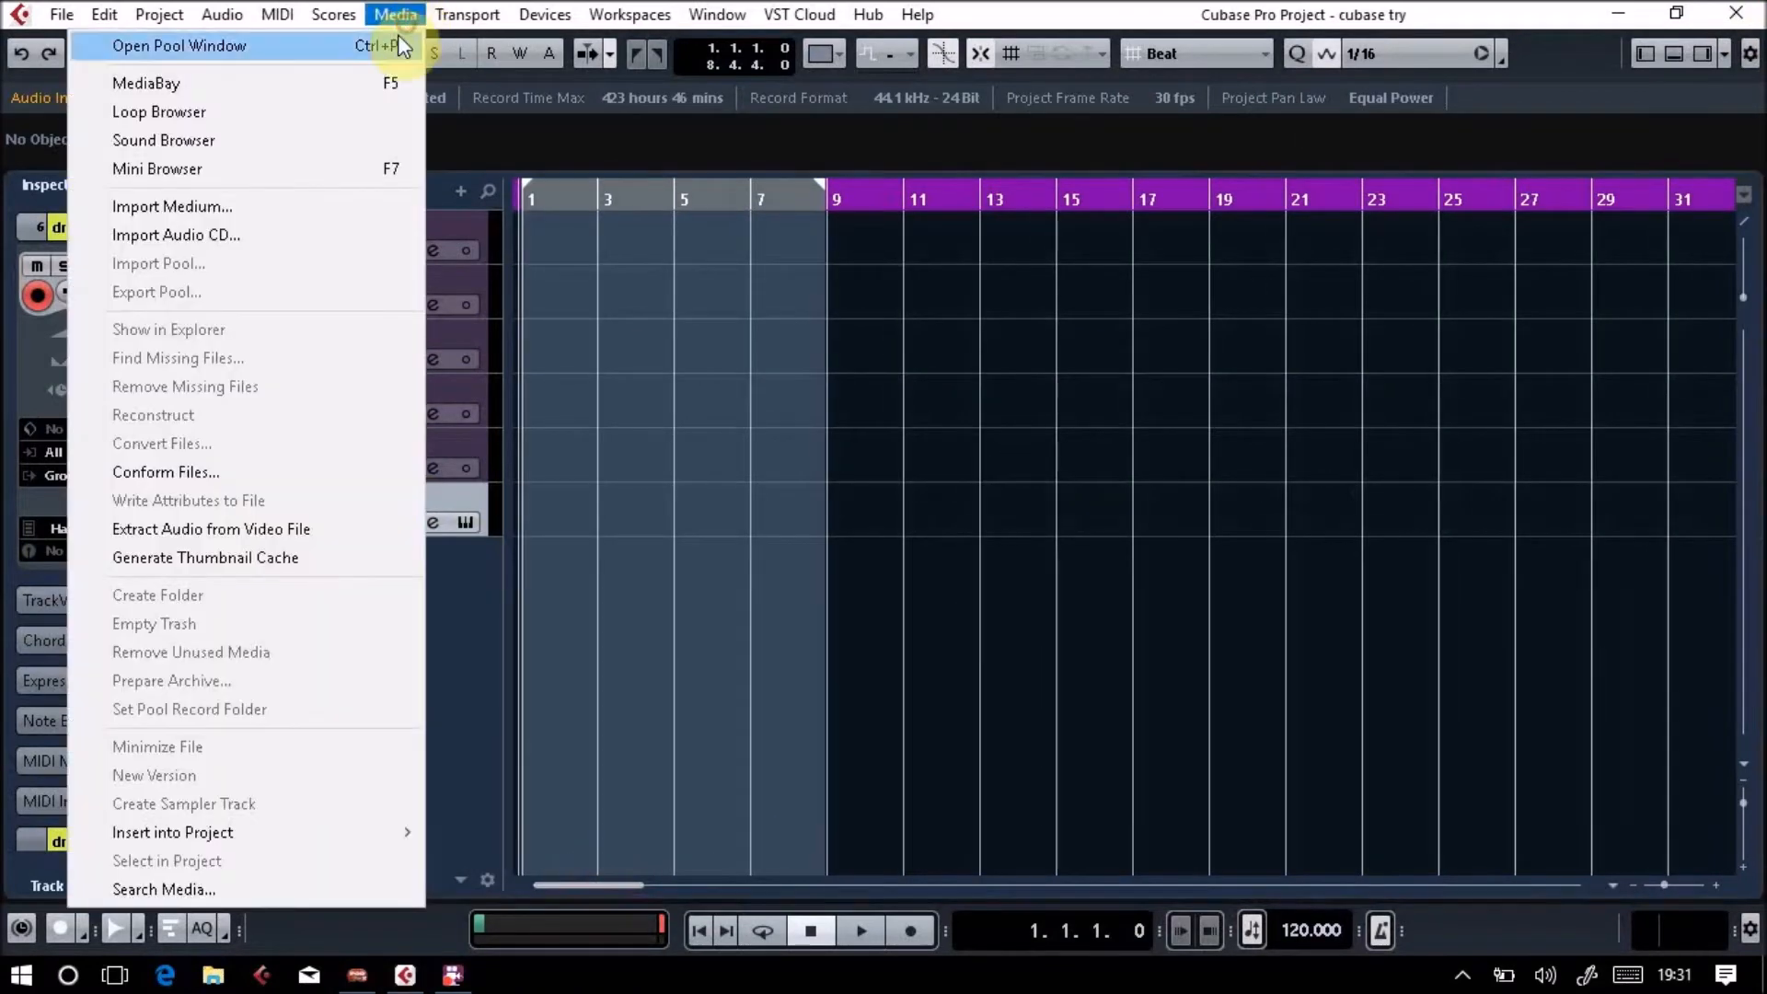
left_click(320, 83)
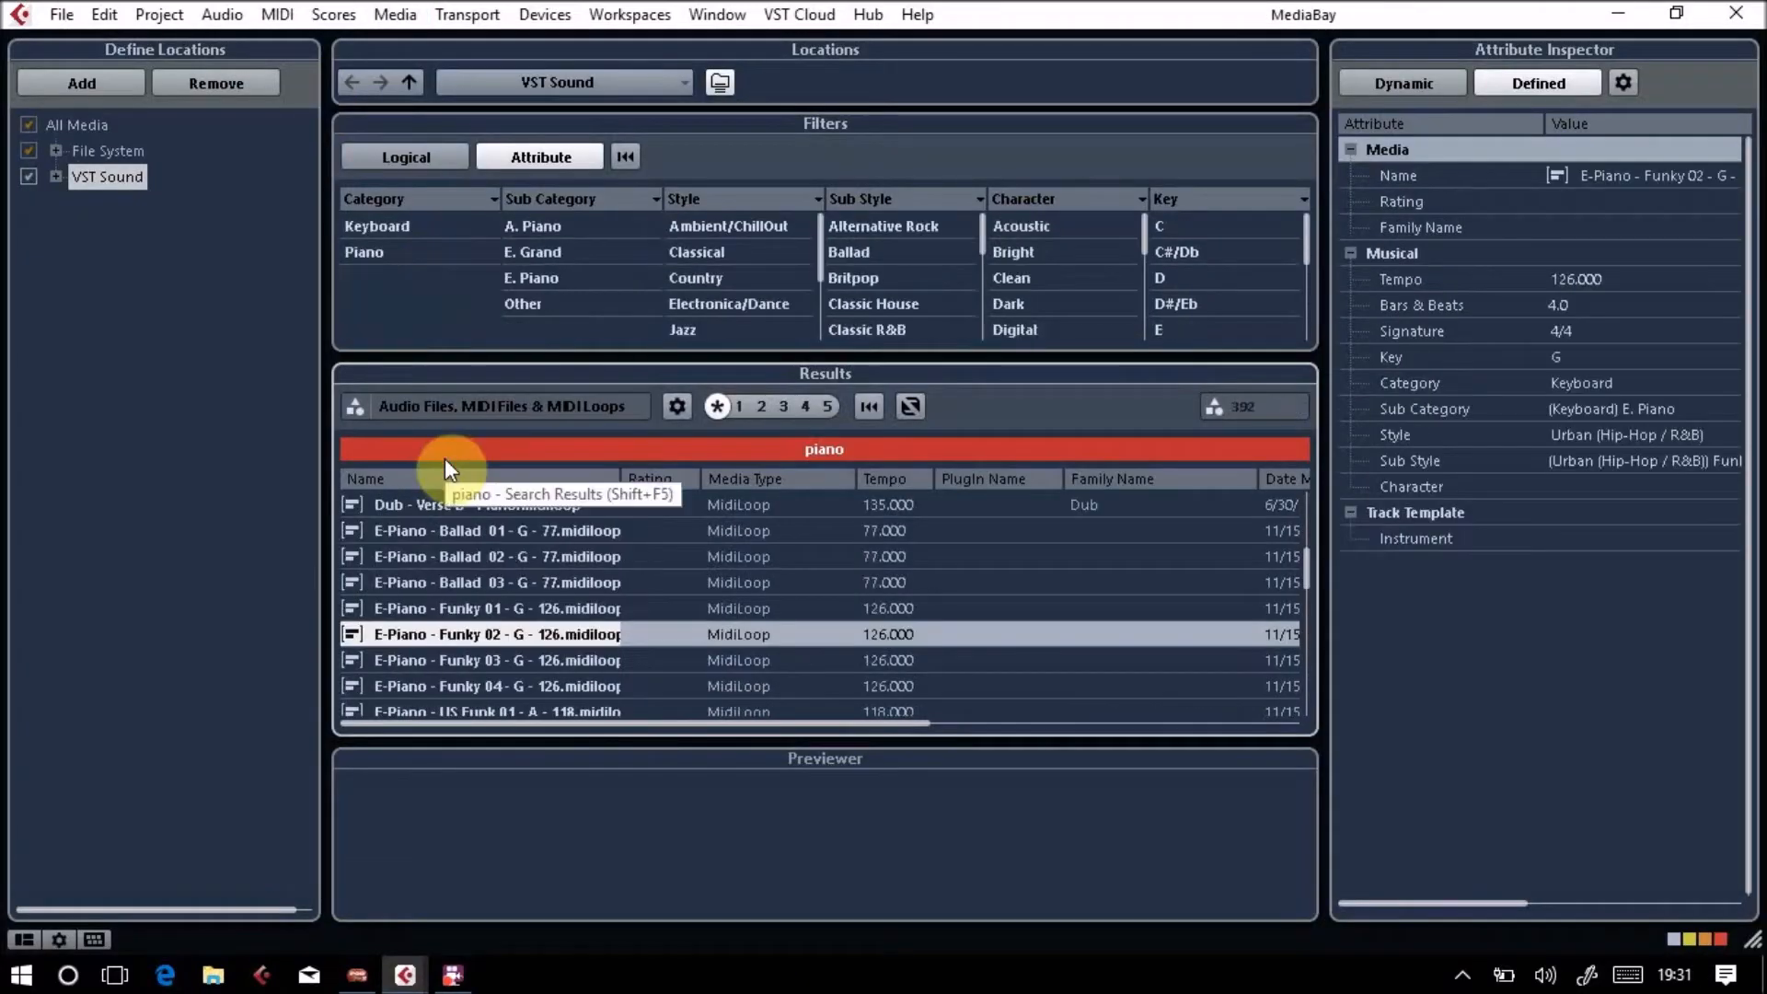
left_click(422, 583)
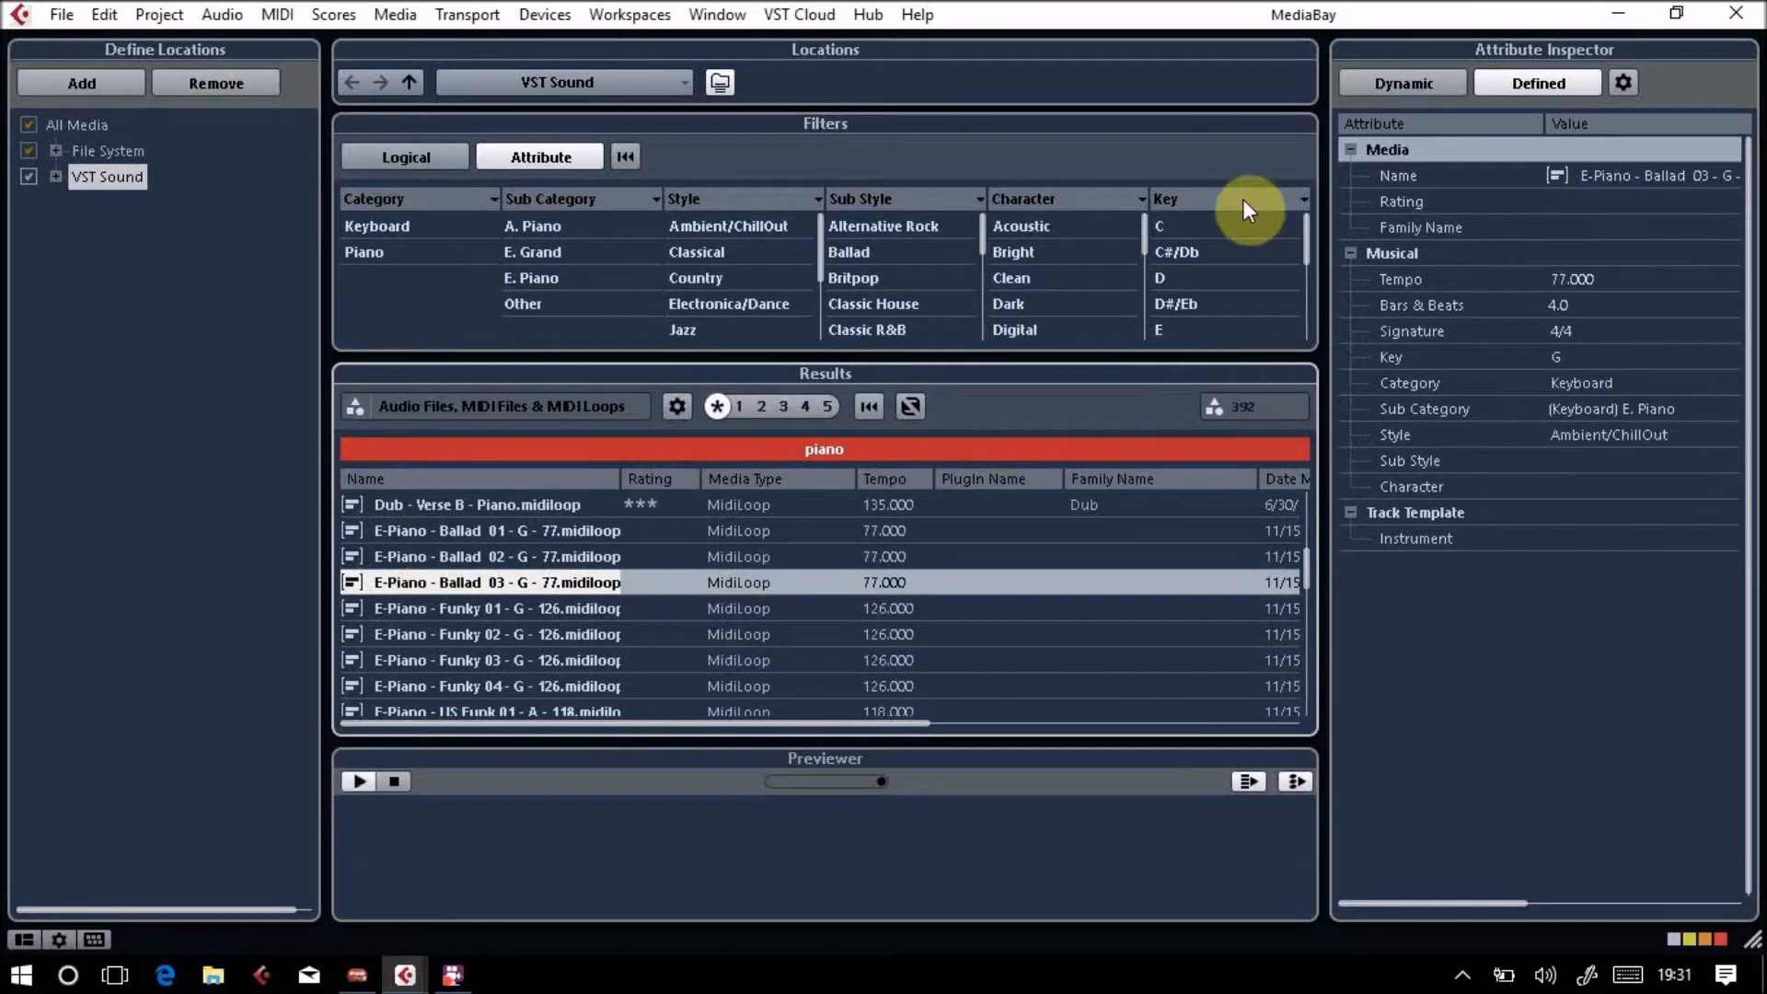
left_click(1740, 16)
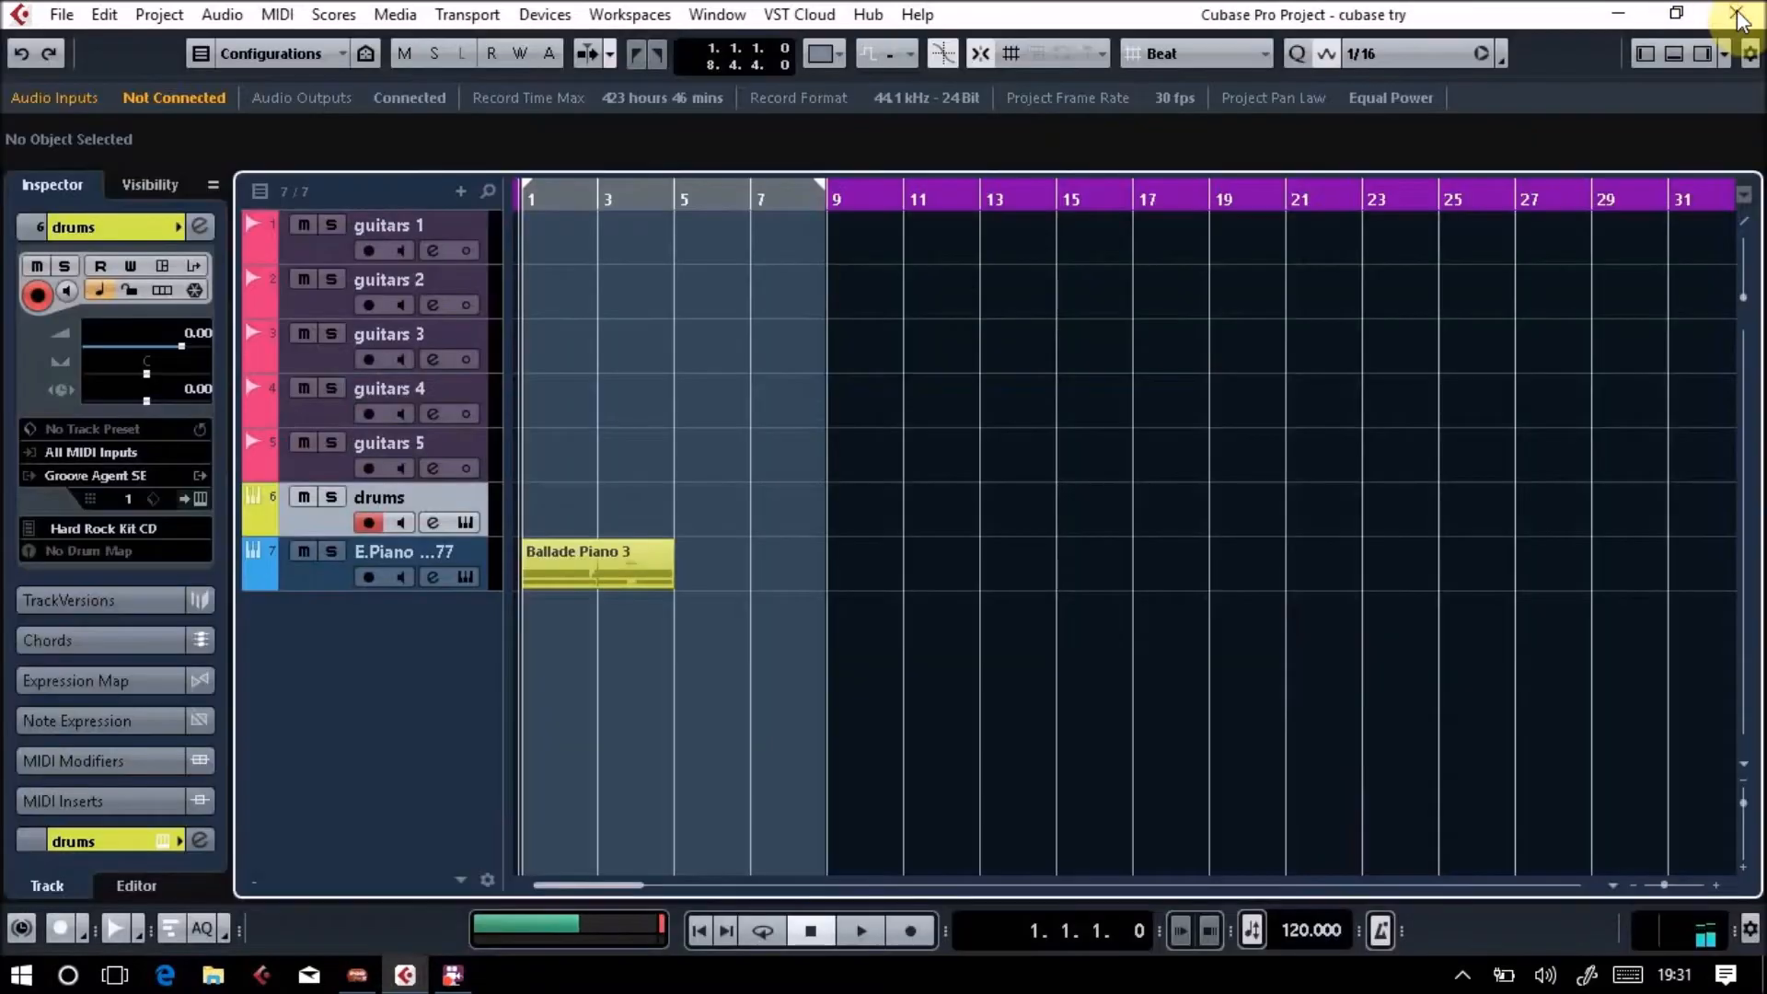
Move the right locator to bar 5 at the end of the Ballade Piano 3 part and play it back with the metronome off
left_click(618, 562)
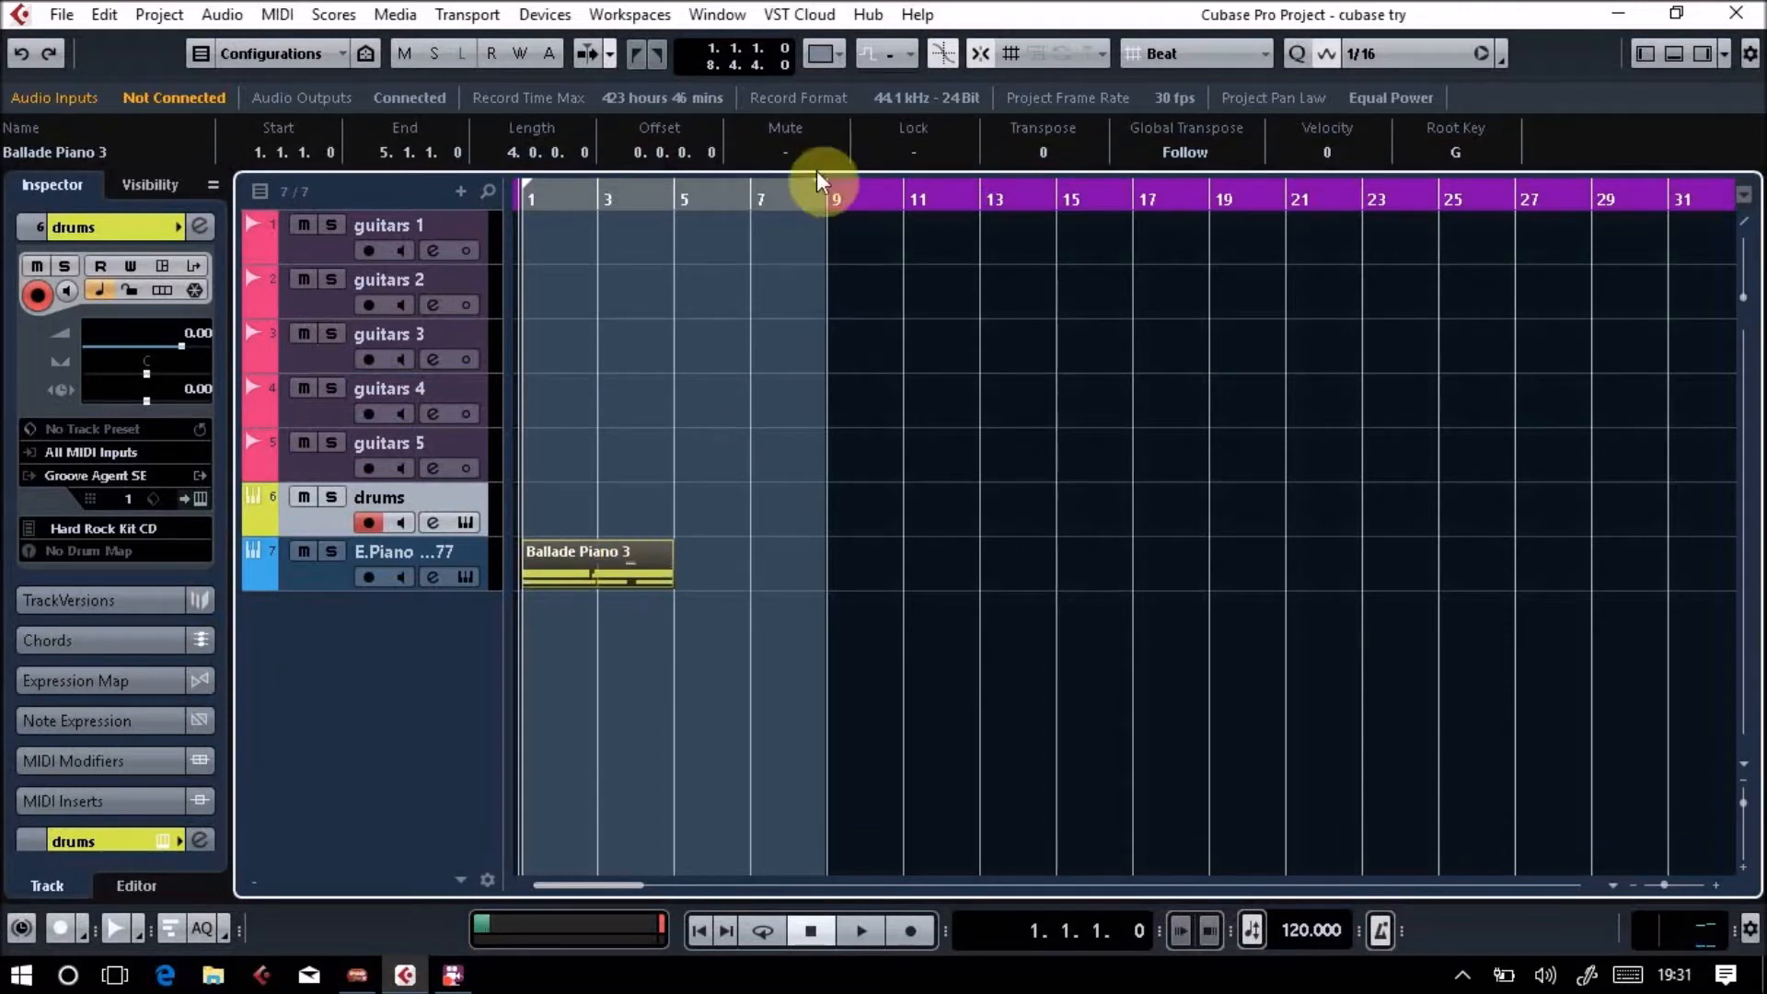
left_click_drag(822, 192, 677, 228)
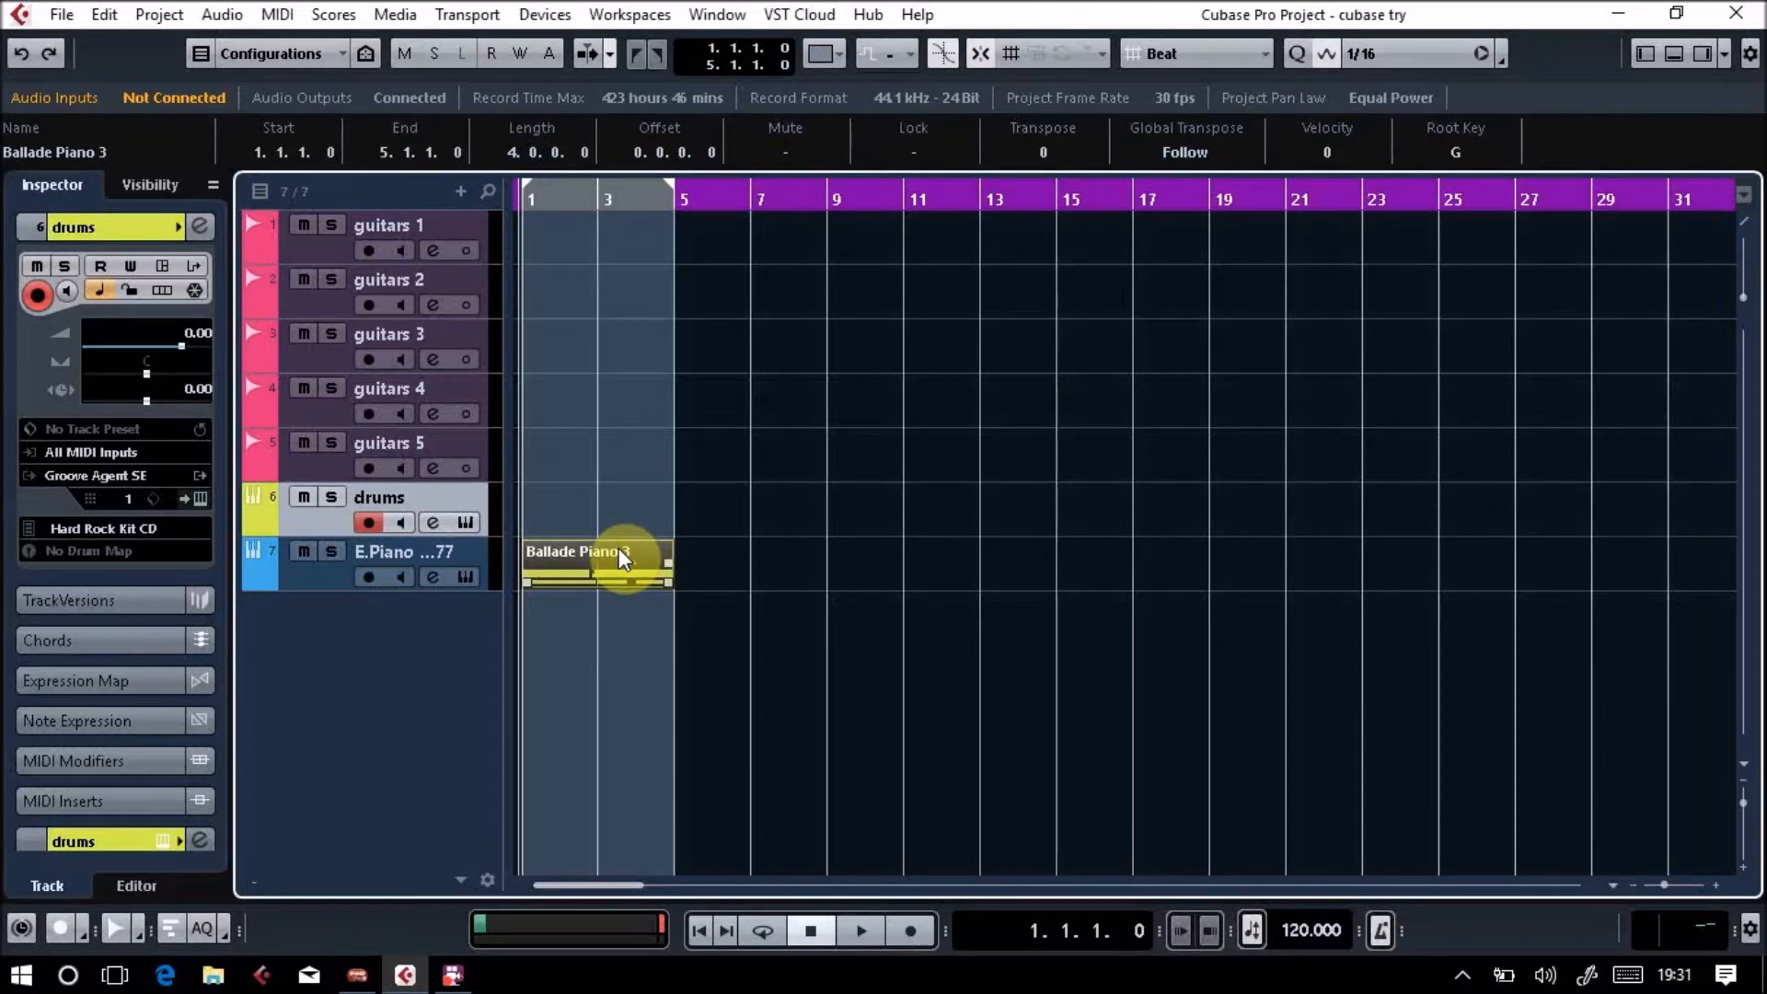
left_click(854, 931)
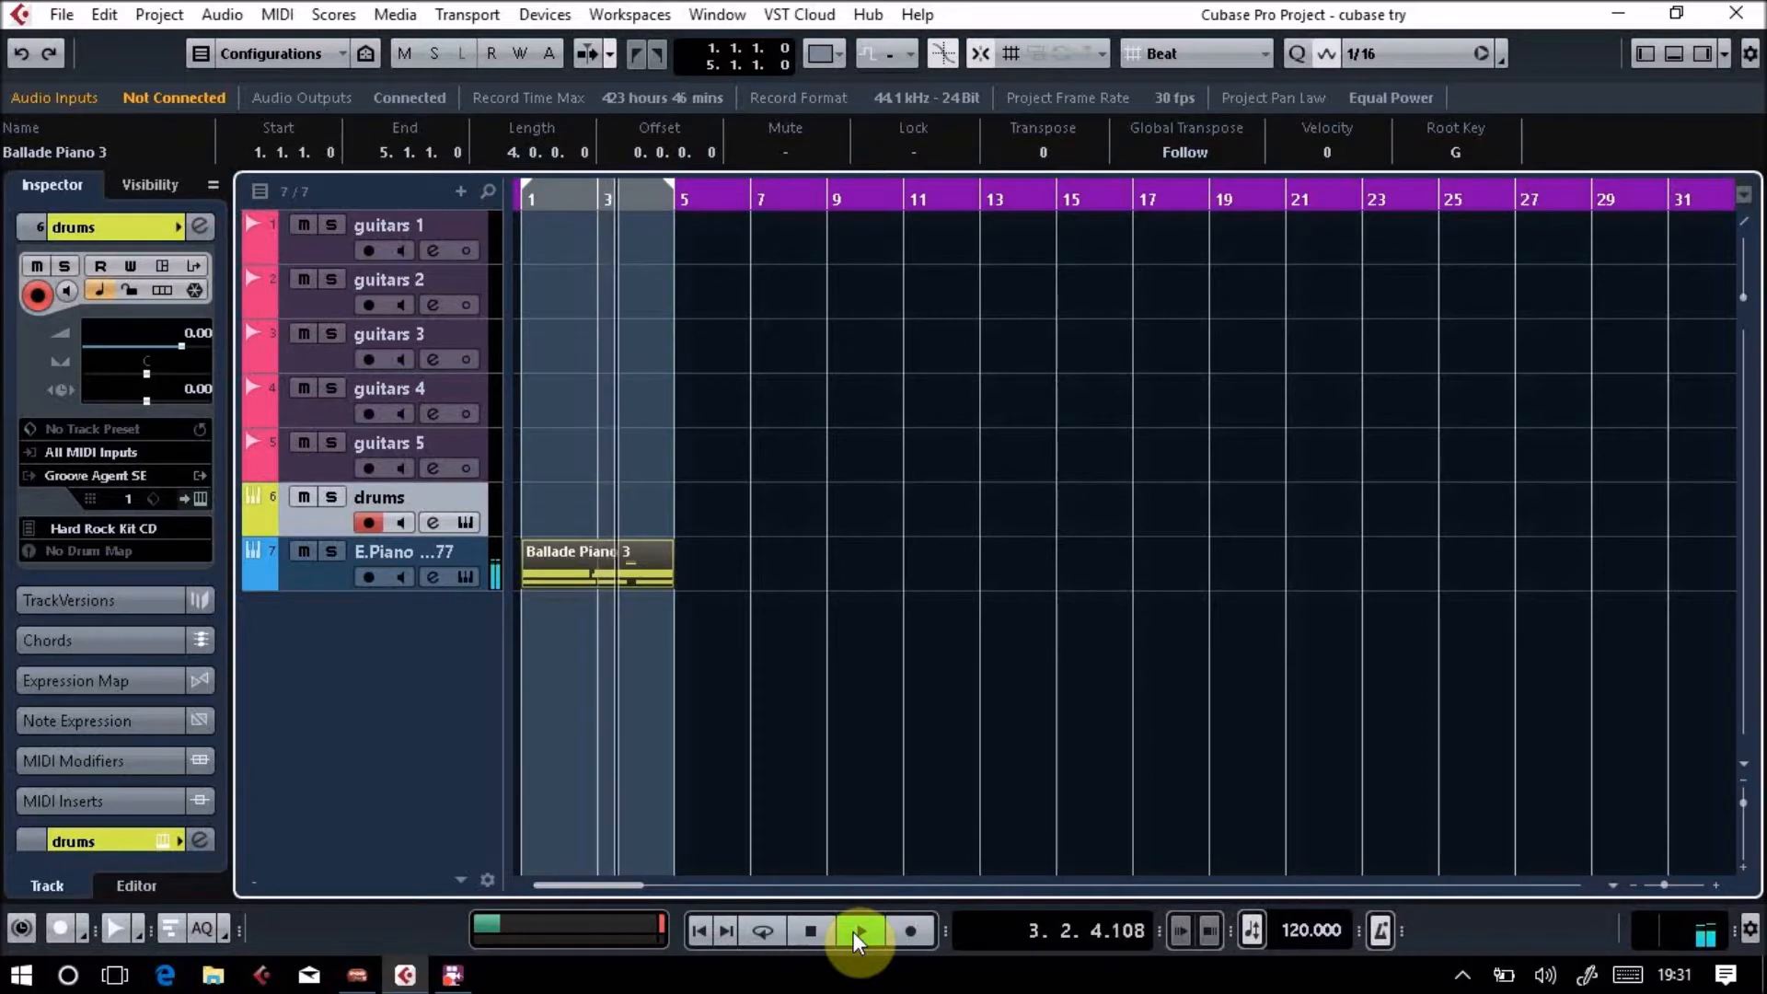
left_click(1380, 928)
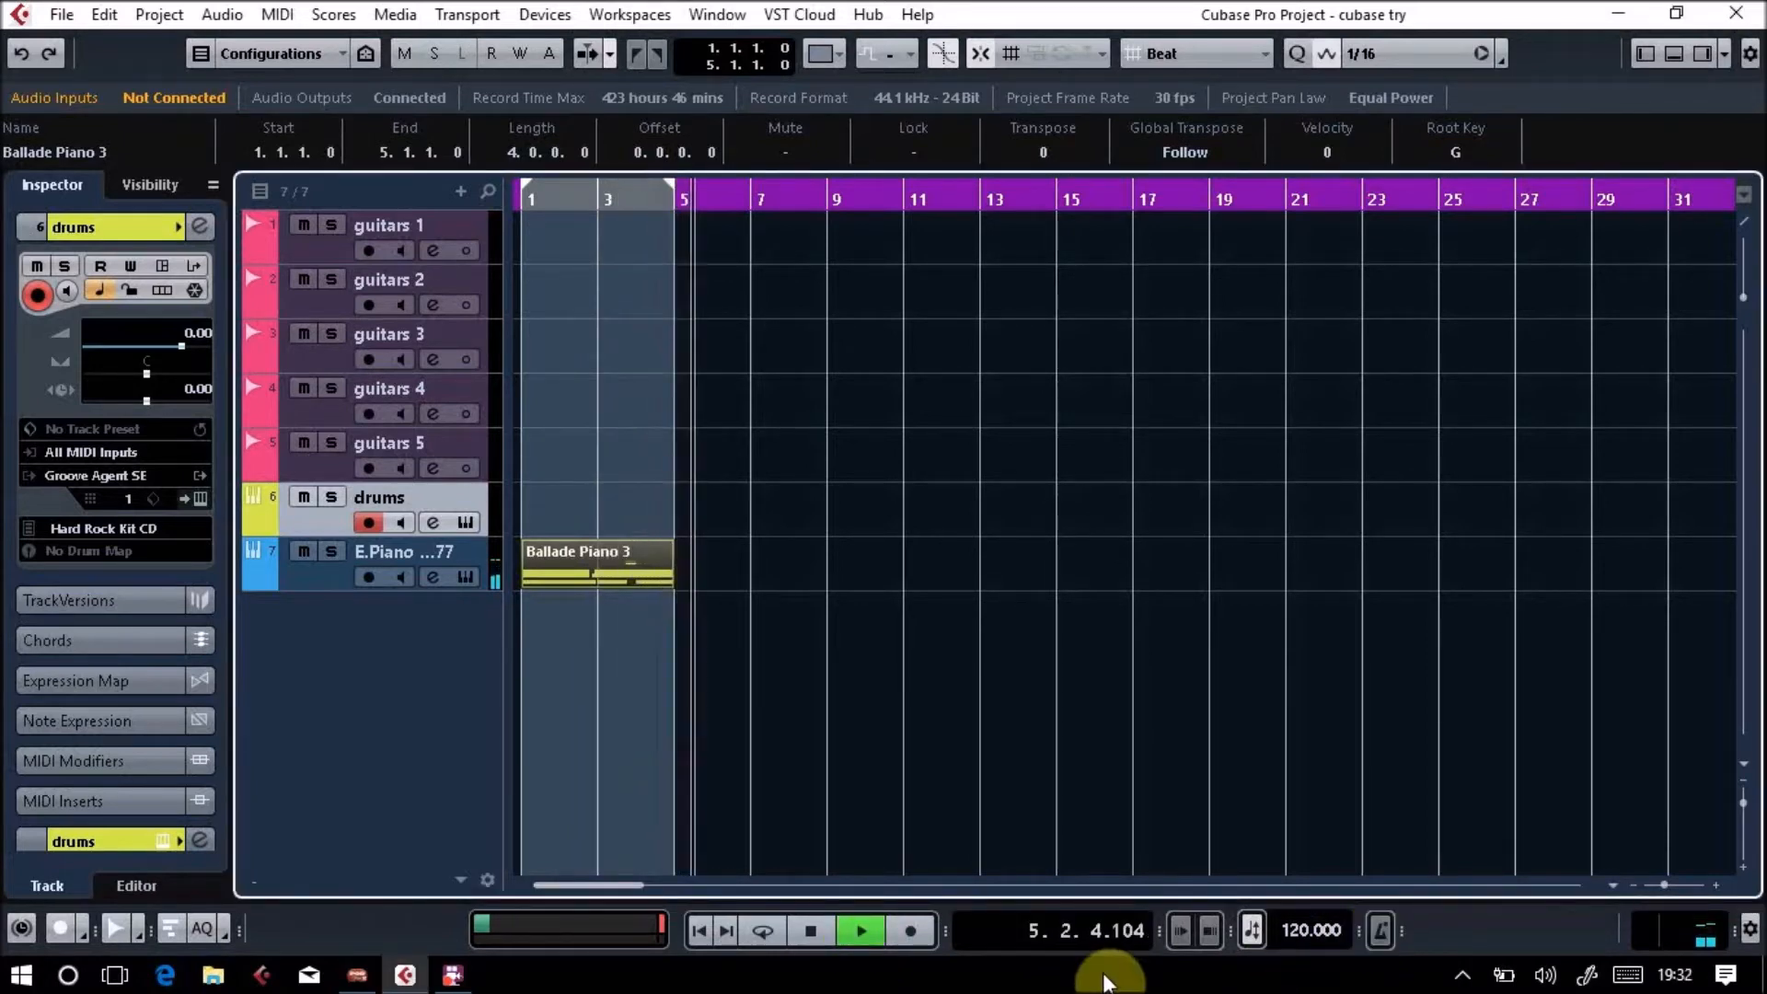
left_click(808, 931)
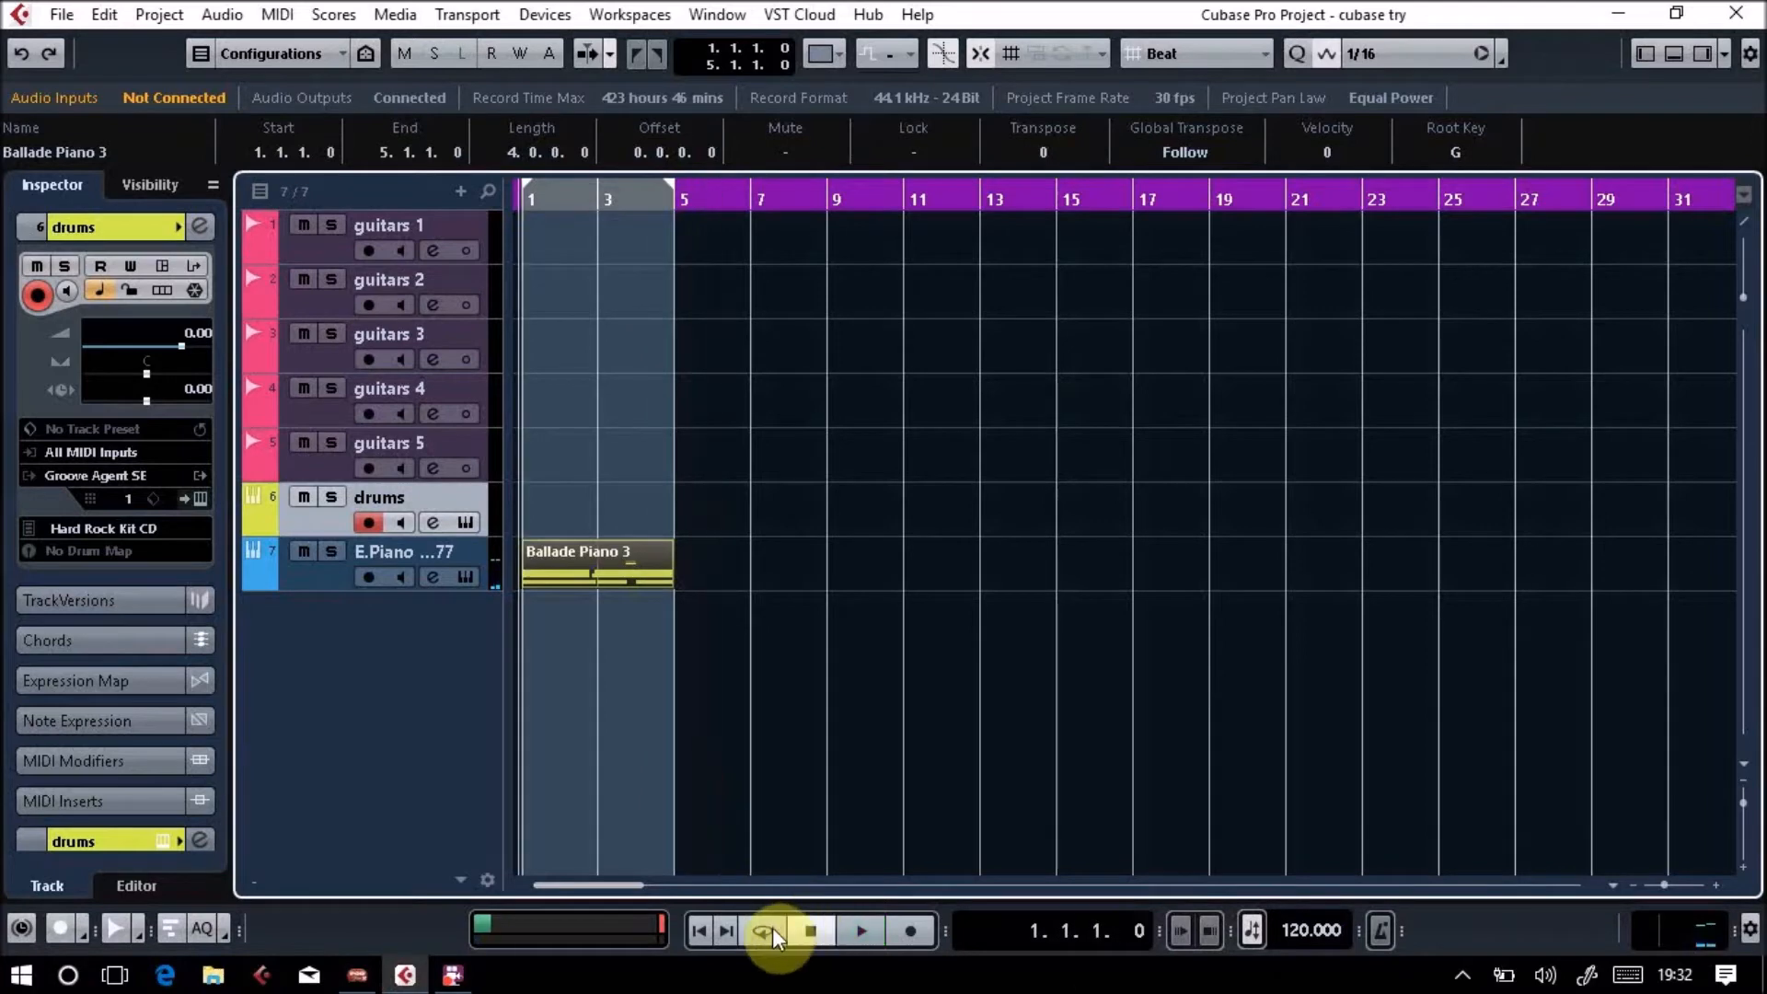
Turn on cycle mode and play the looped range briefly
left_click(769, 929)
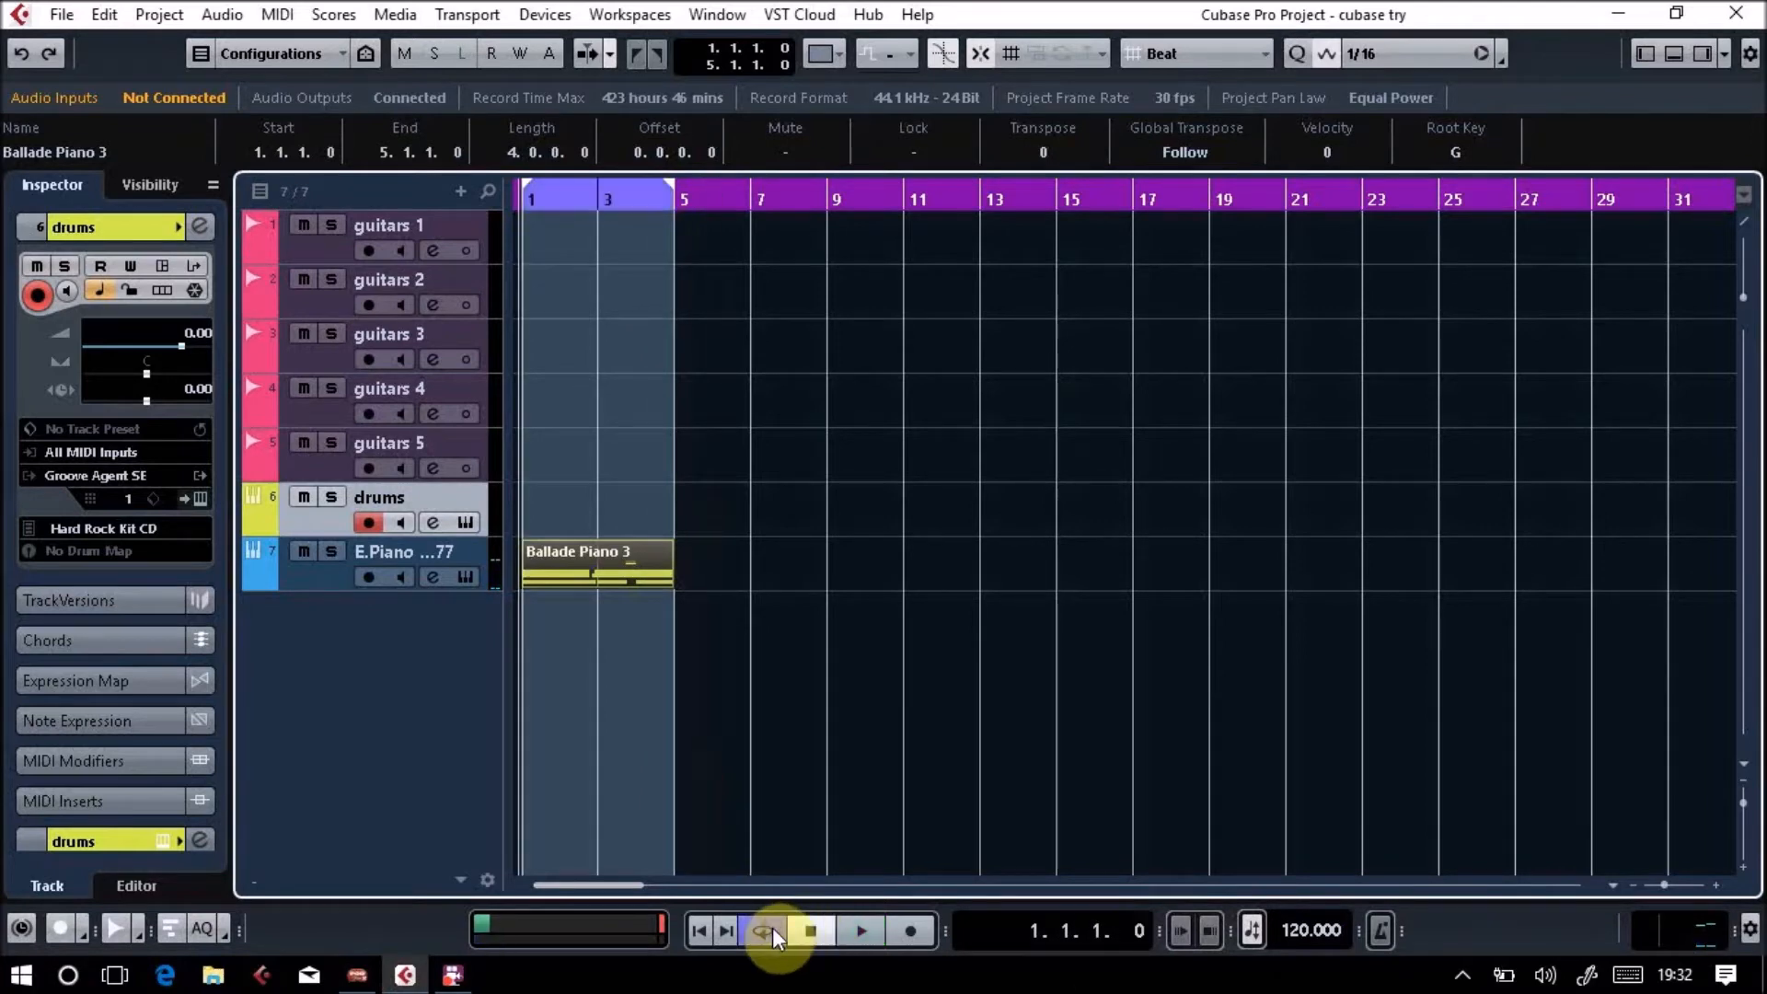
left_click(864, 935)
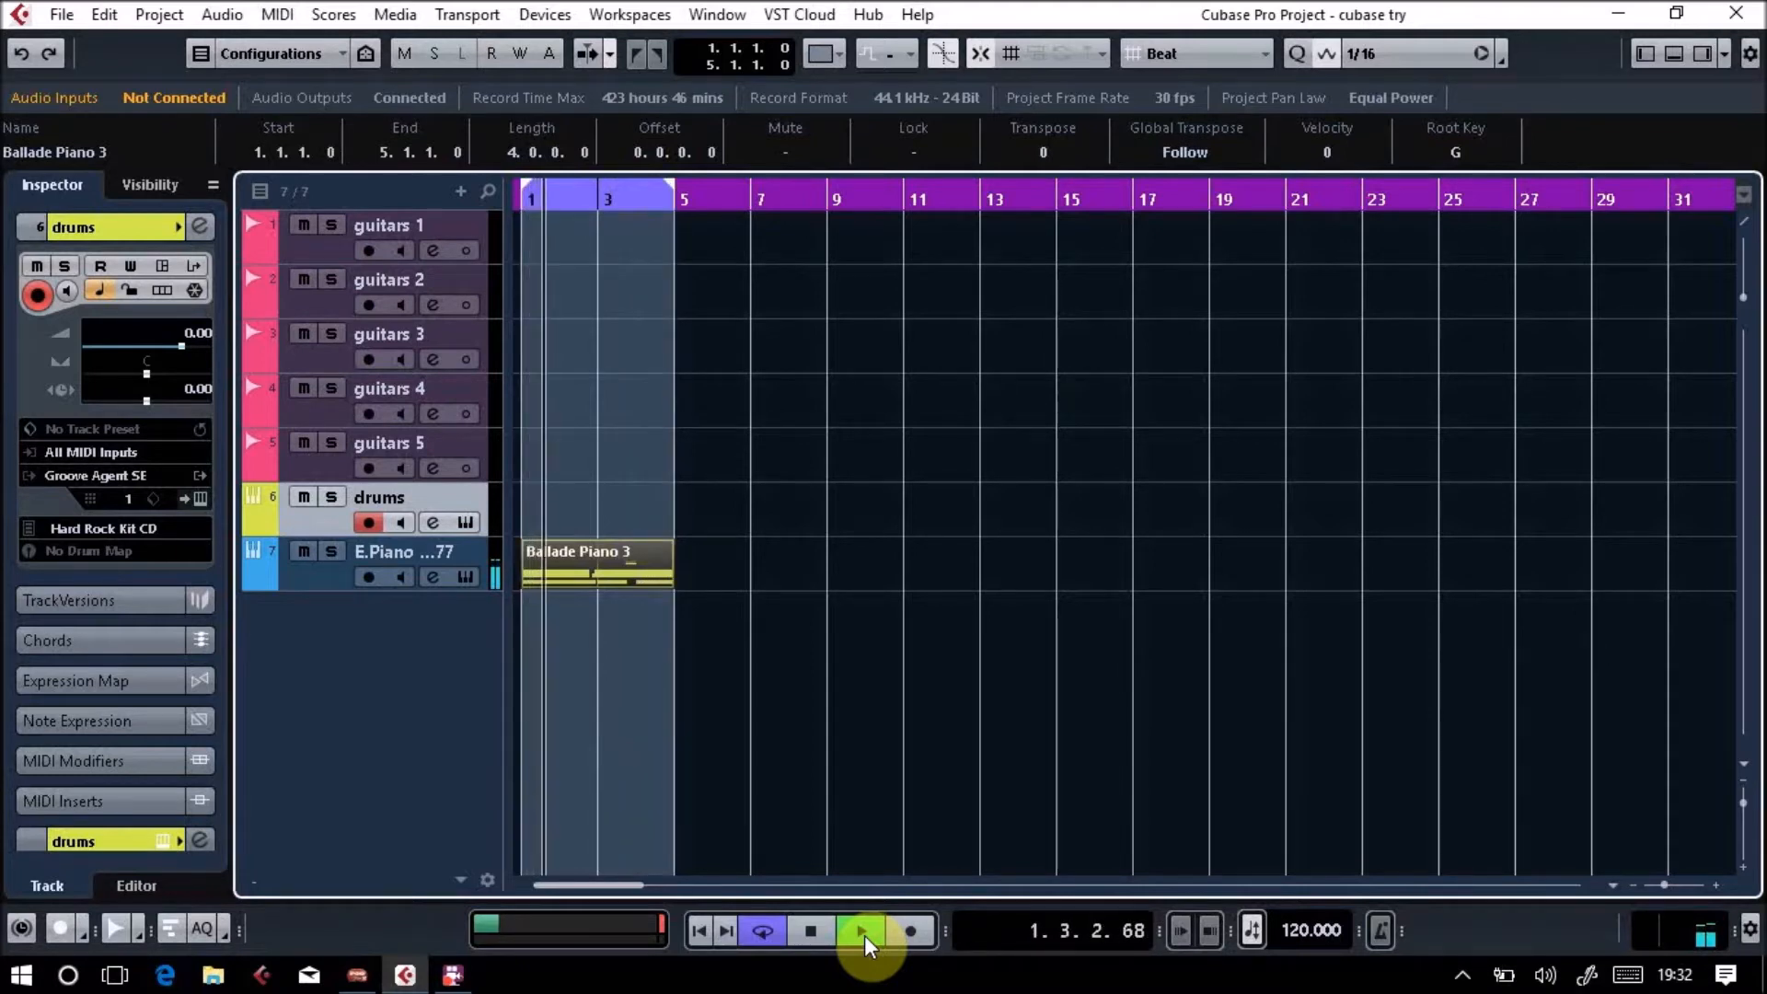
key("space")
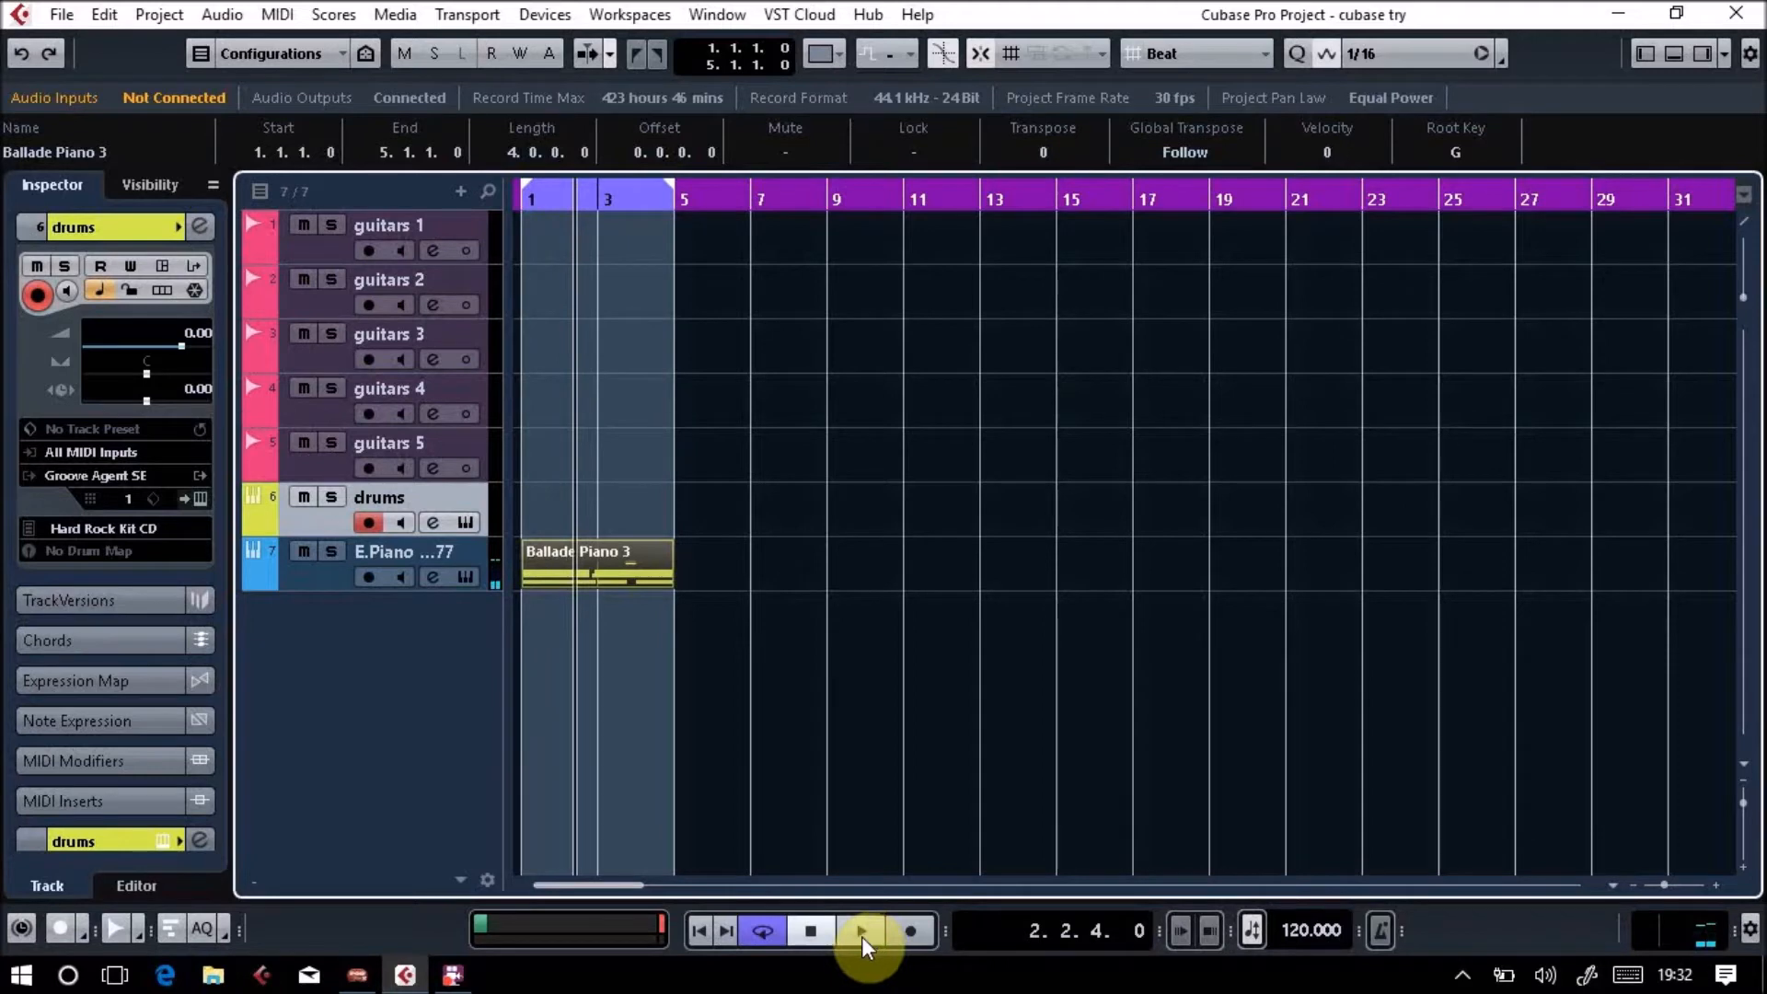
Select the E.Piano track and look over its channel settings and insert effects
left_click(314, 585)
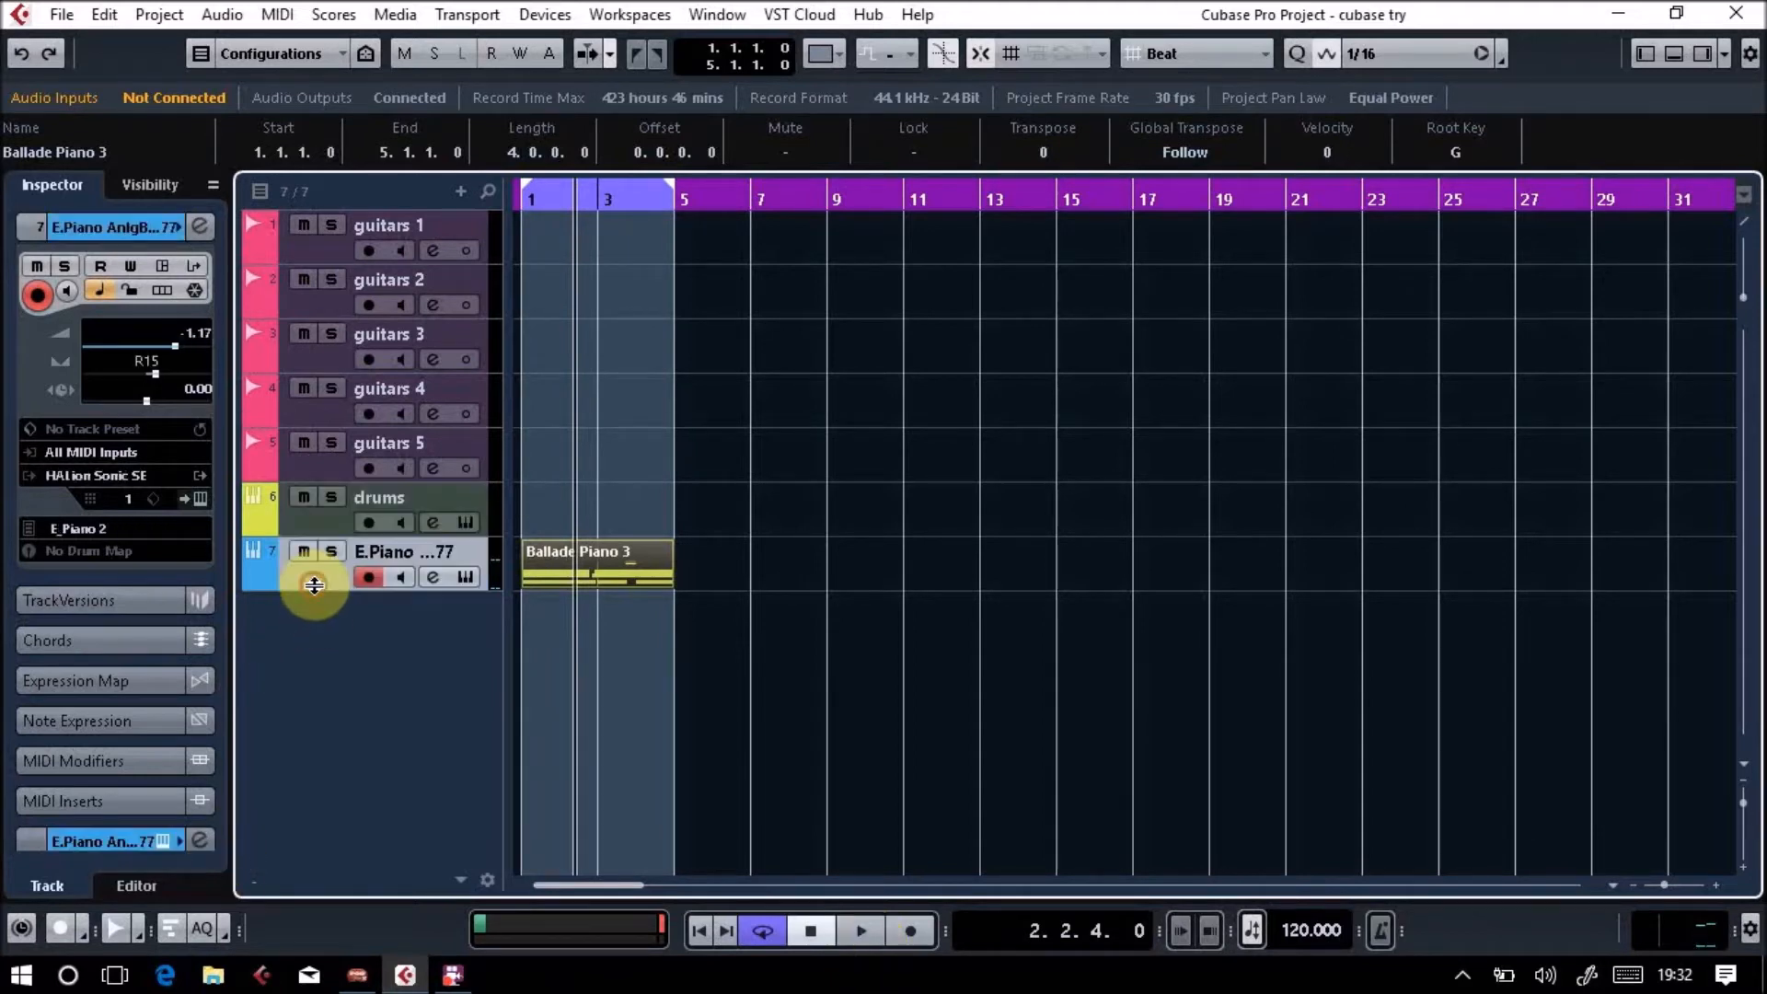
left_click(203, 226)
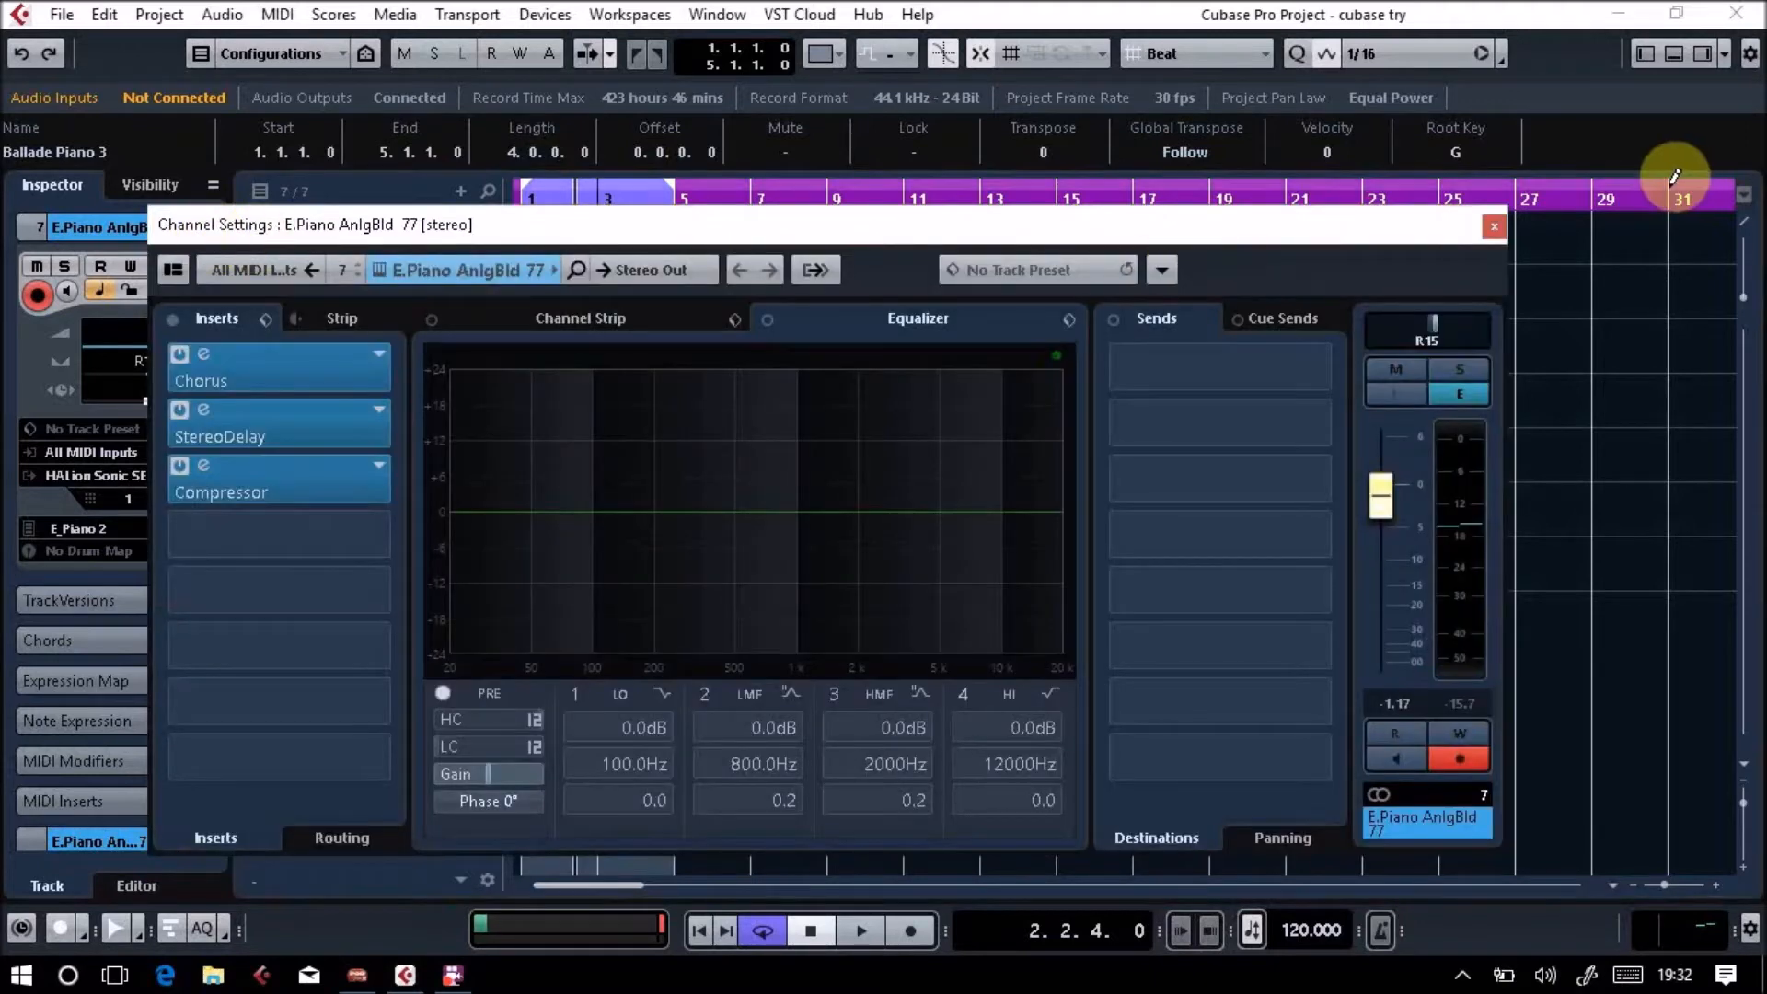
left_click(1494, 226)
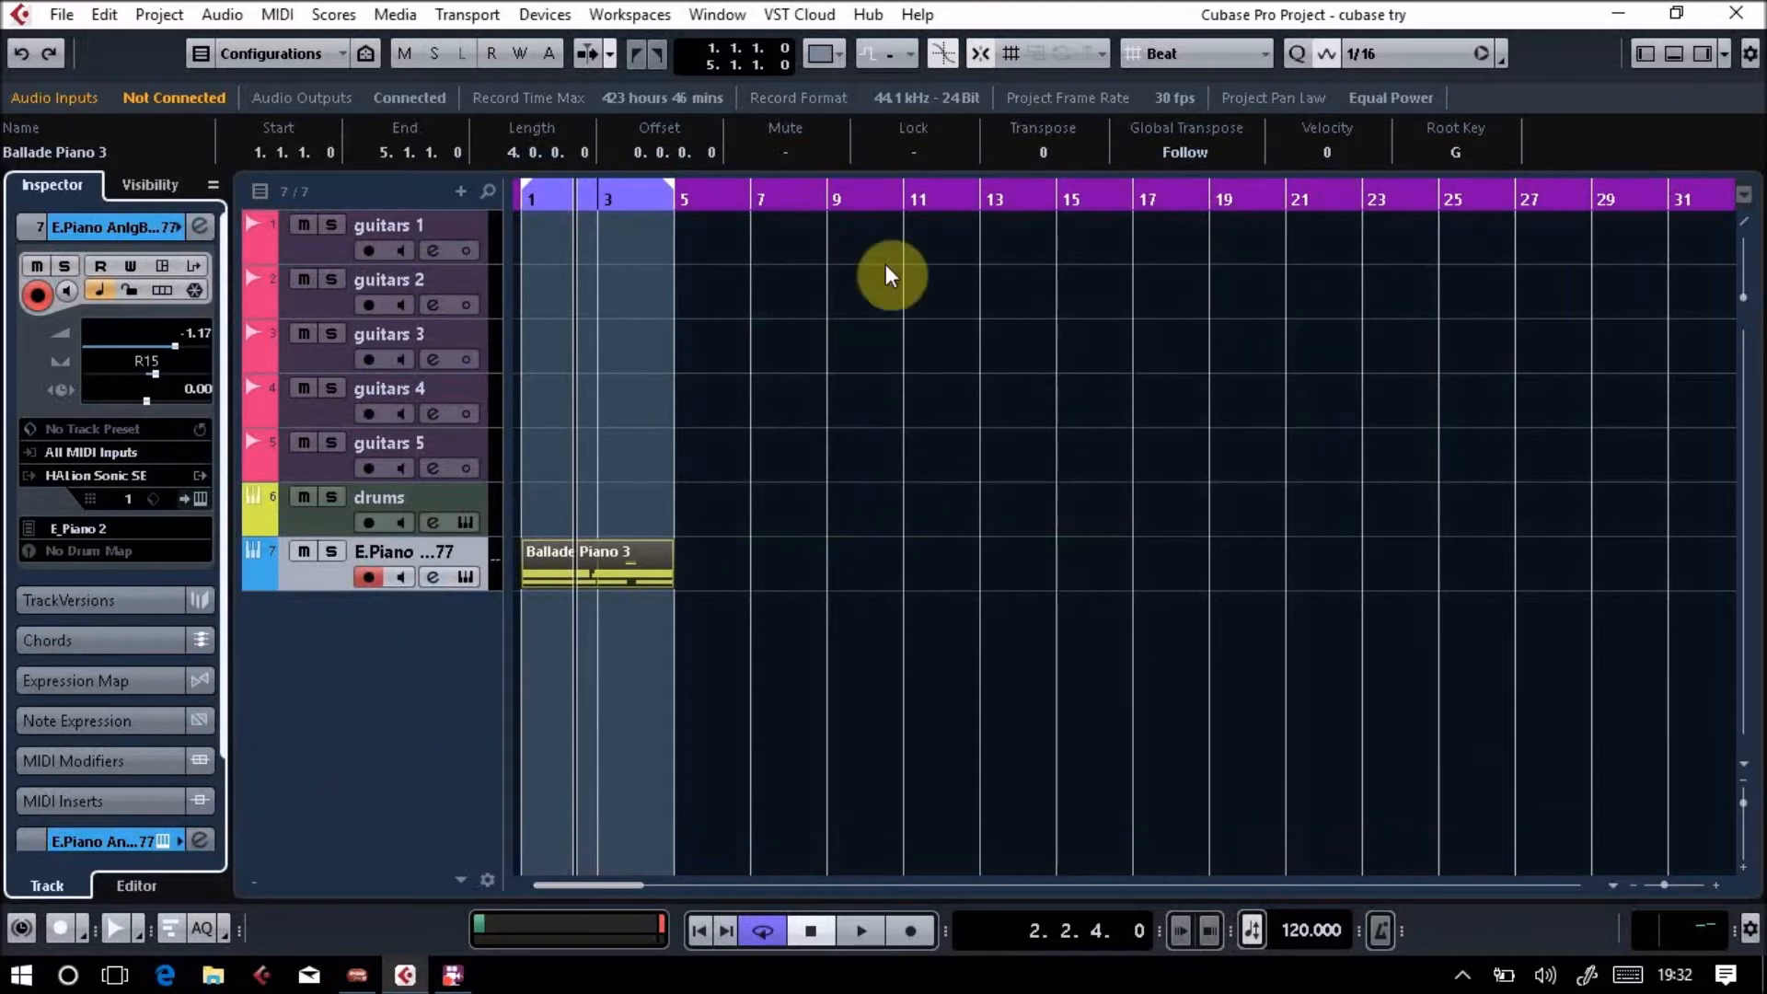
left_click(199, 227)
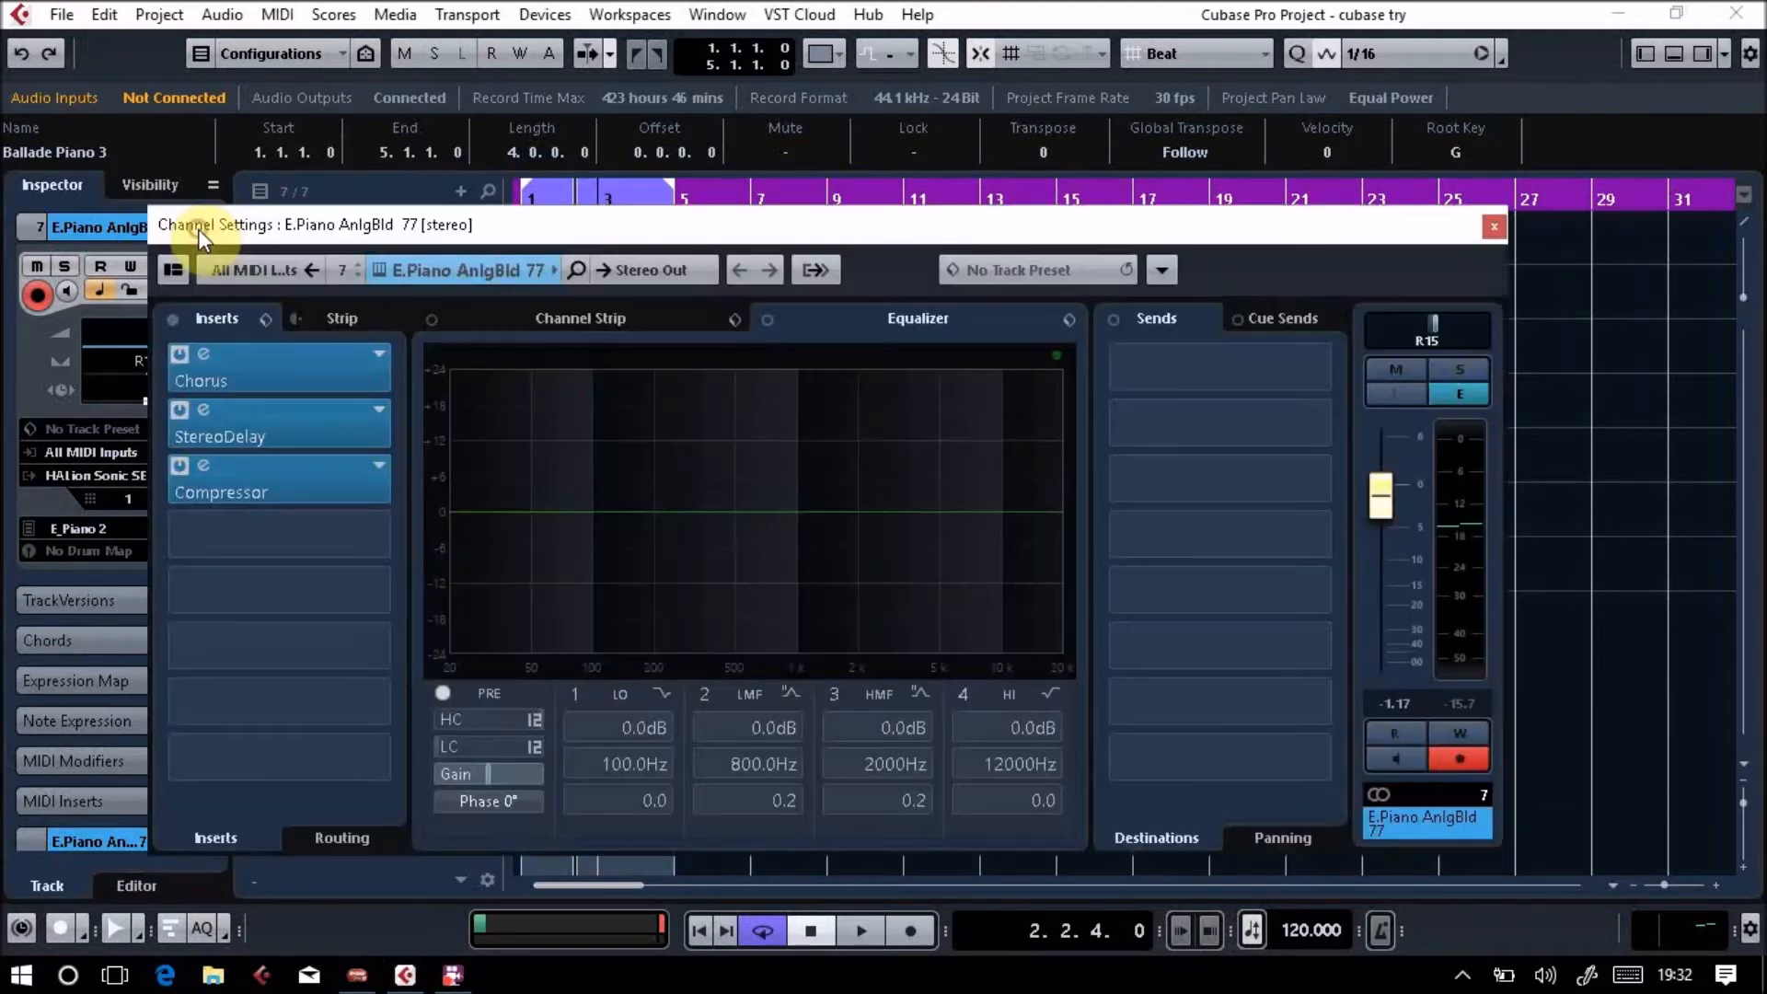
left_click(1501, 232)
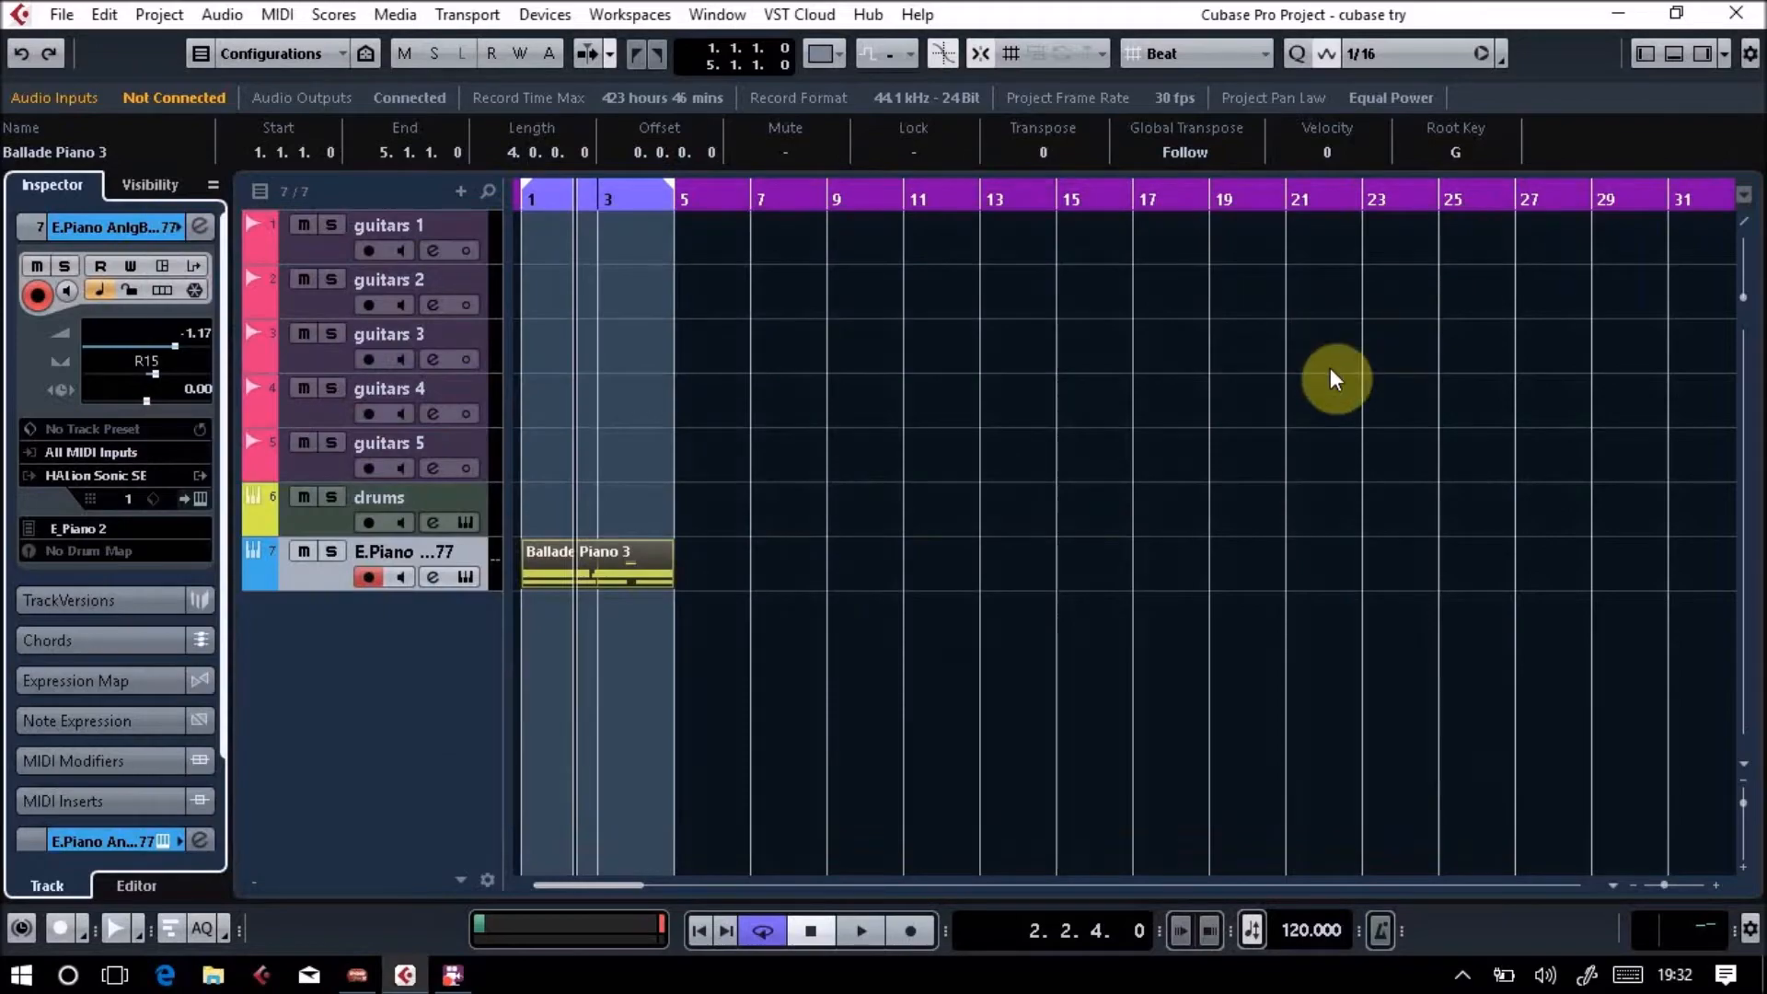
Open the MixConsole and raise the E.Piano channel's fader to -0.71
key("F3")
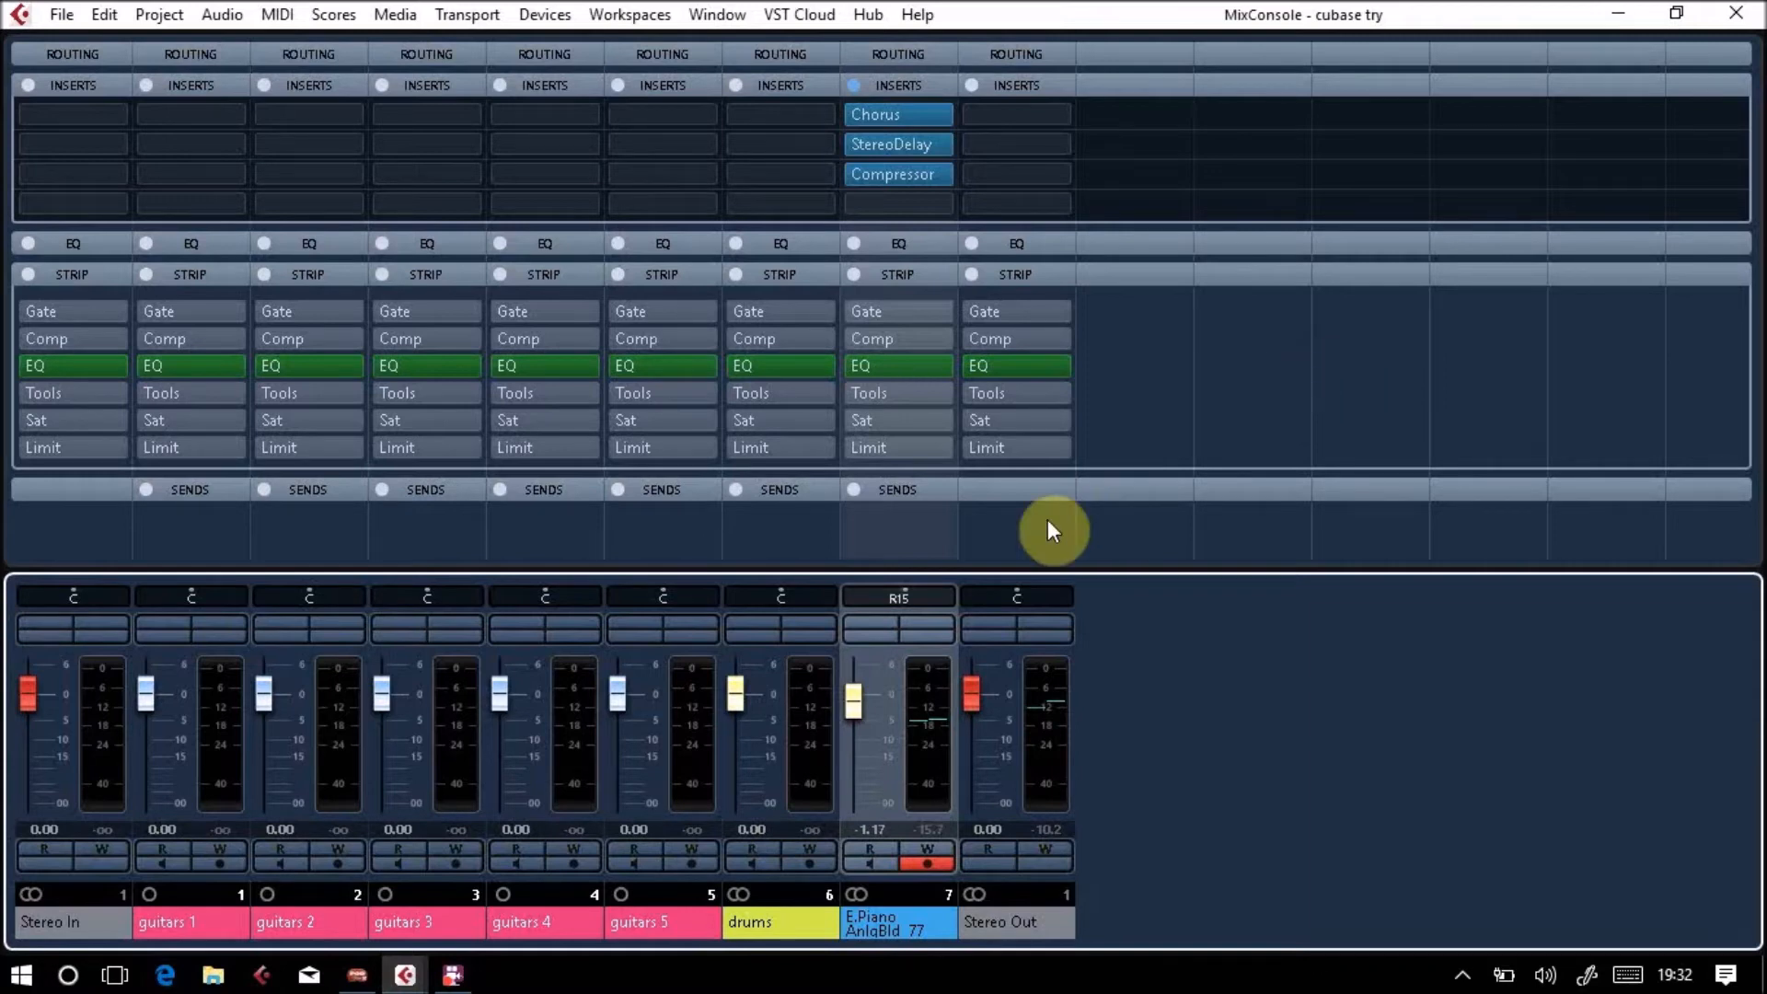
mouse_move(860, 700)
left_mouse_down()
mouse_move(860, 722)
mouse_move(858, 693)
left_mouse_up()
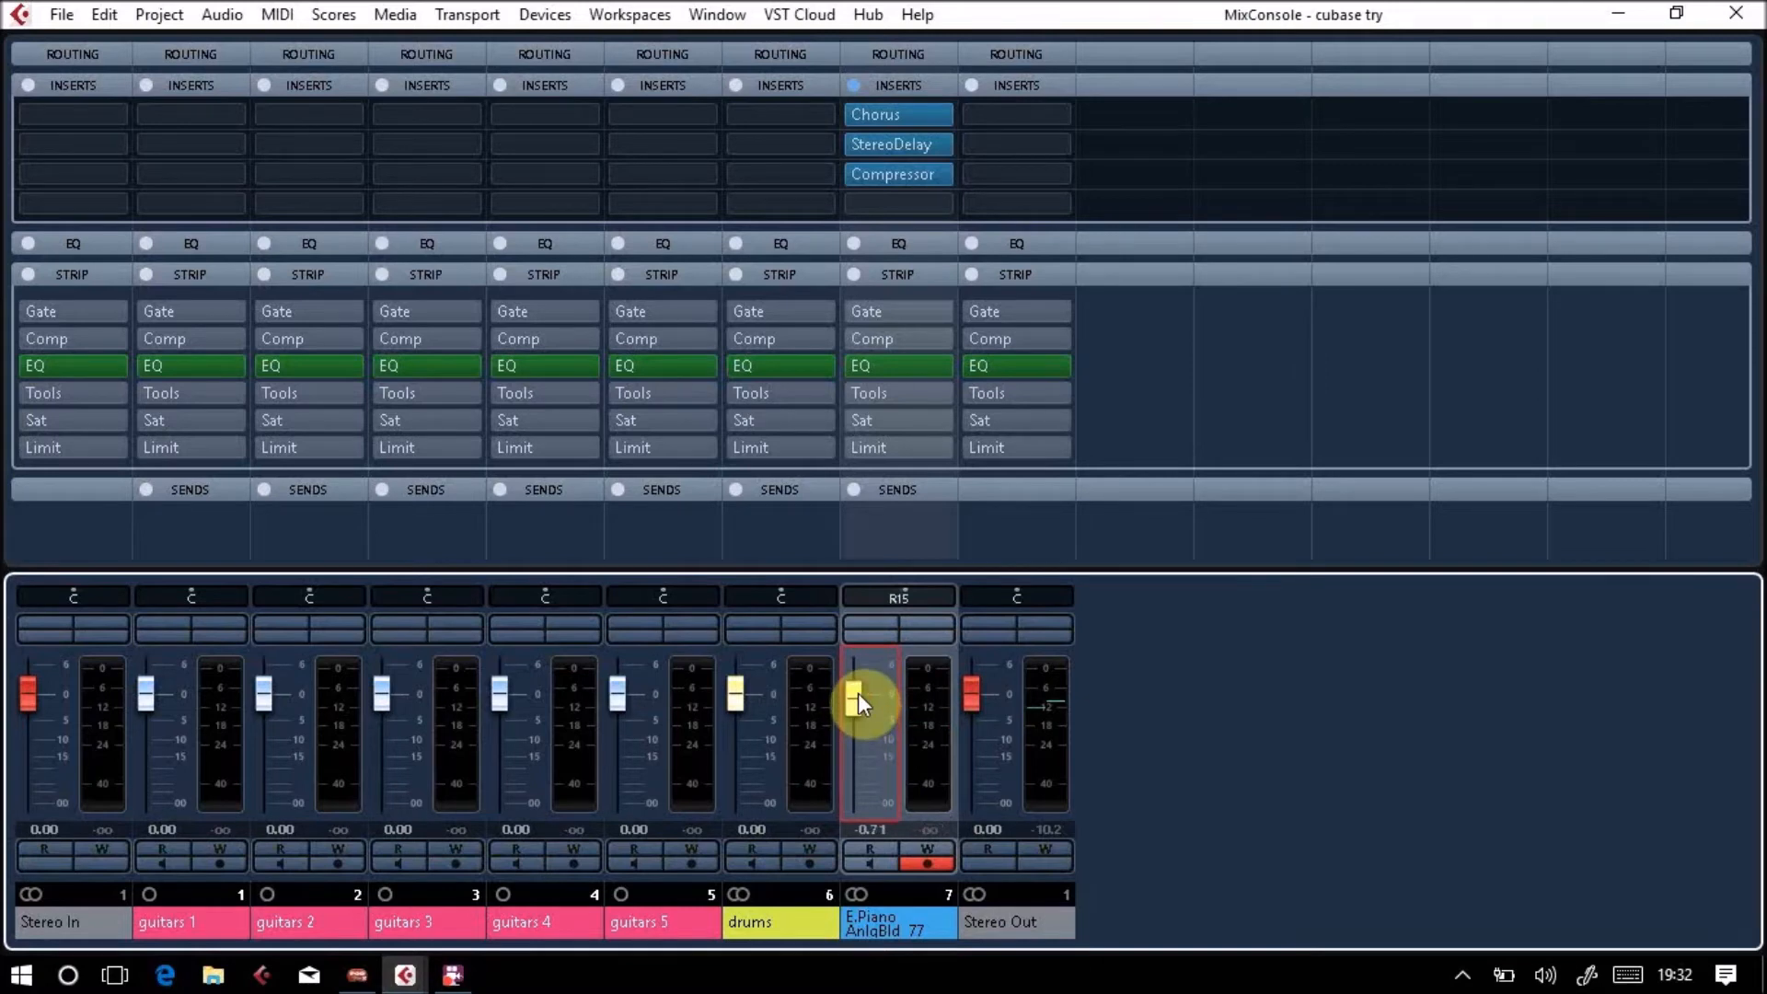
Remove the Compressor, StereoDelay and Chorus inserts from the E.Piano channel, discarding their changes
left_click(936, 174)
left_click(926, 228)
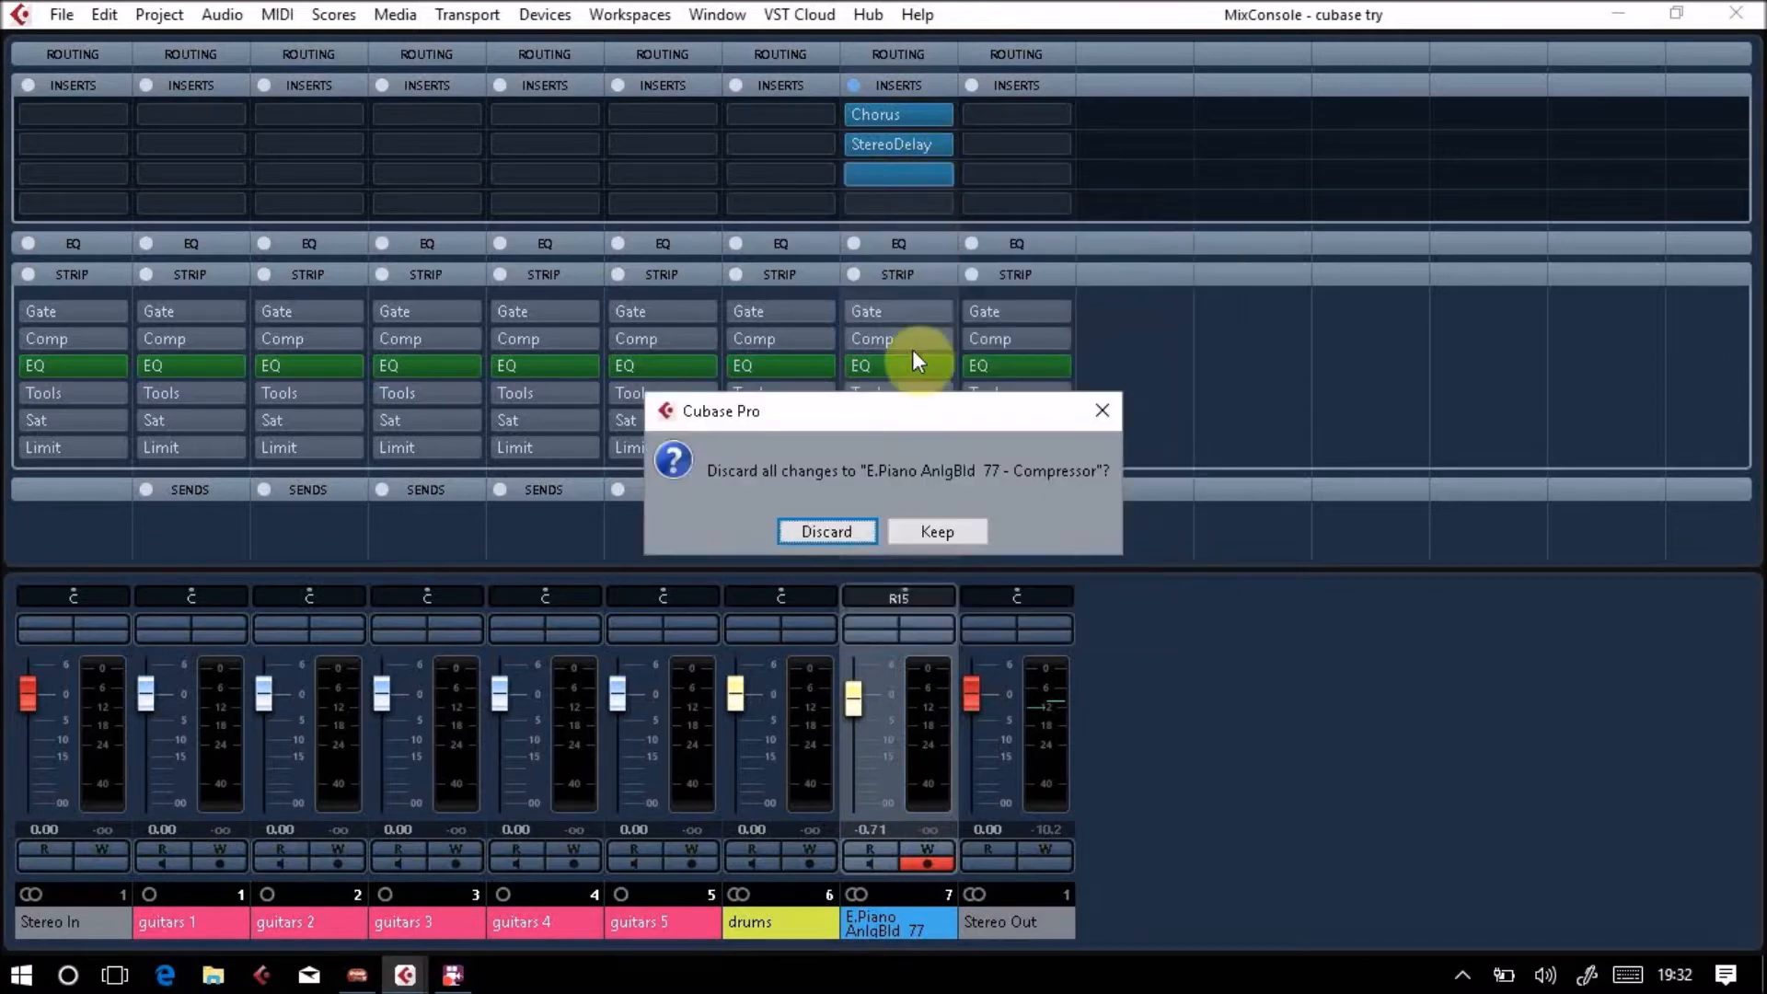
left_click(875, 532)
left_click(943, 143)
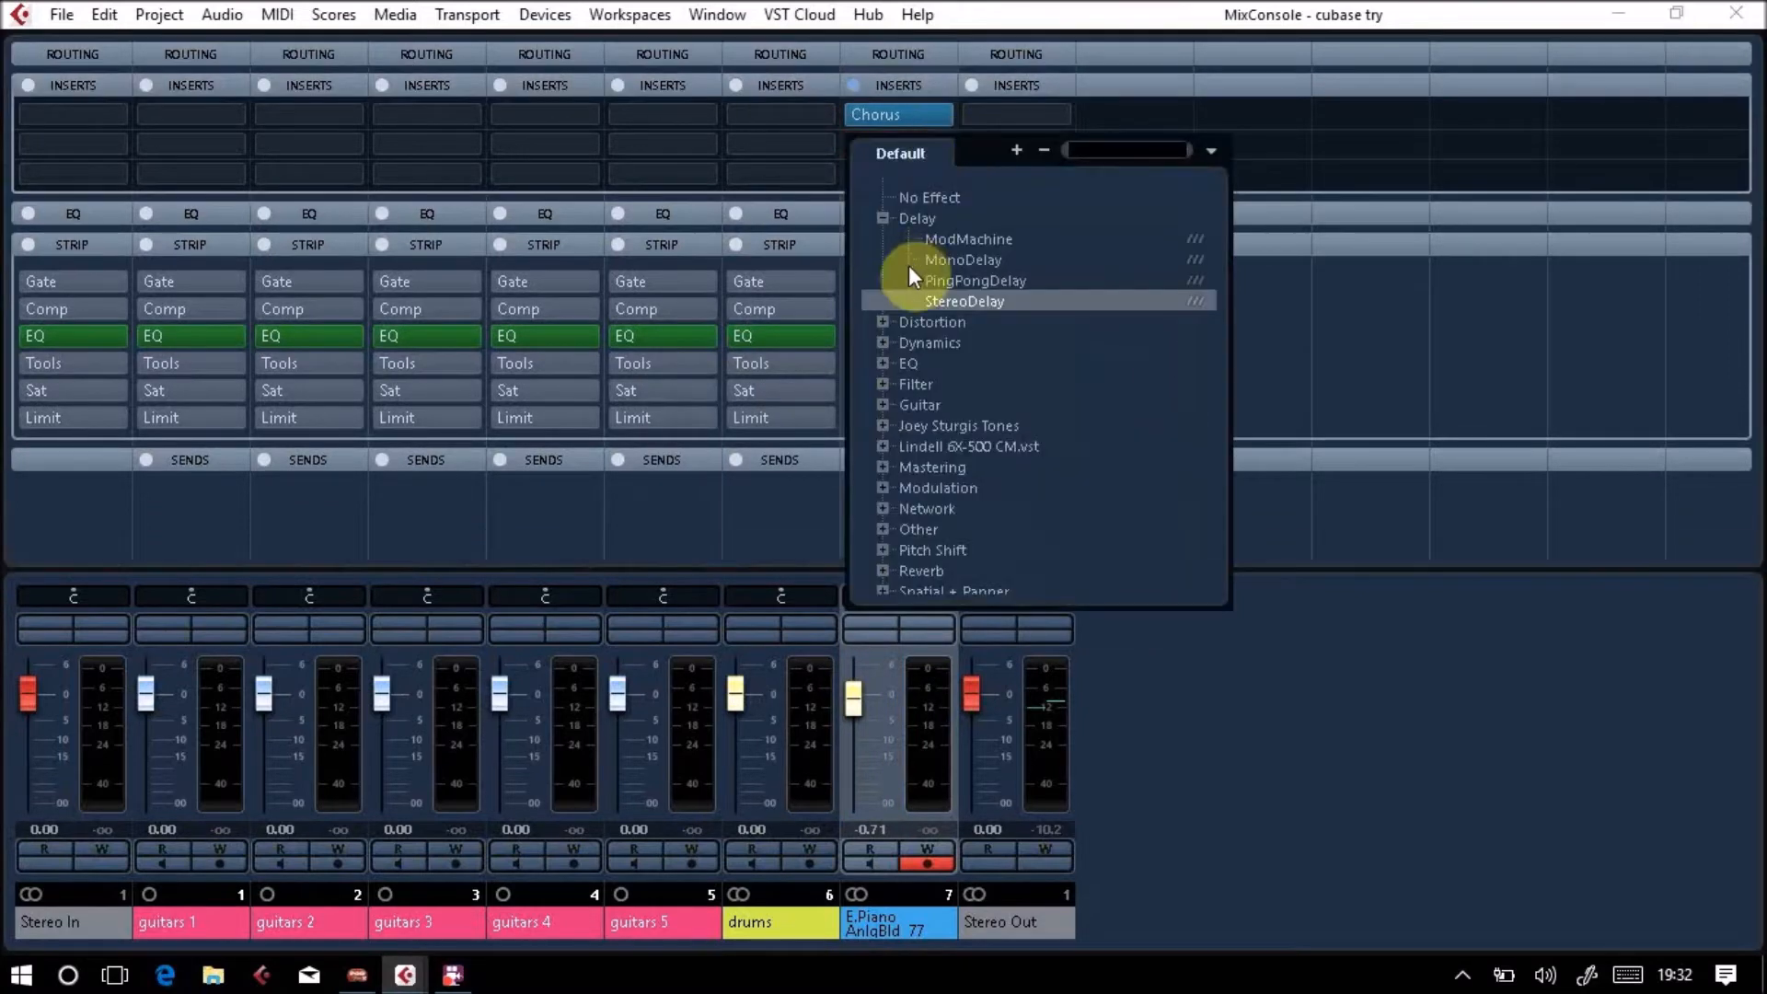
left_click(913, 193)
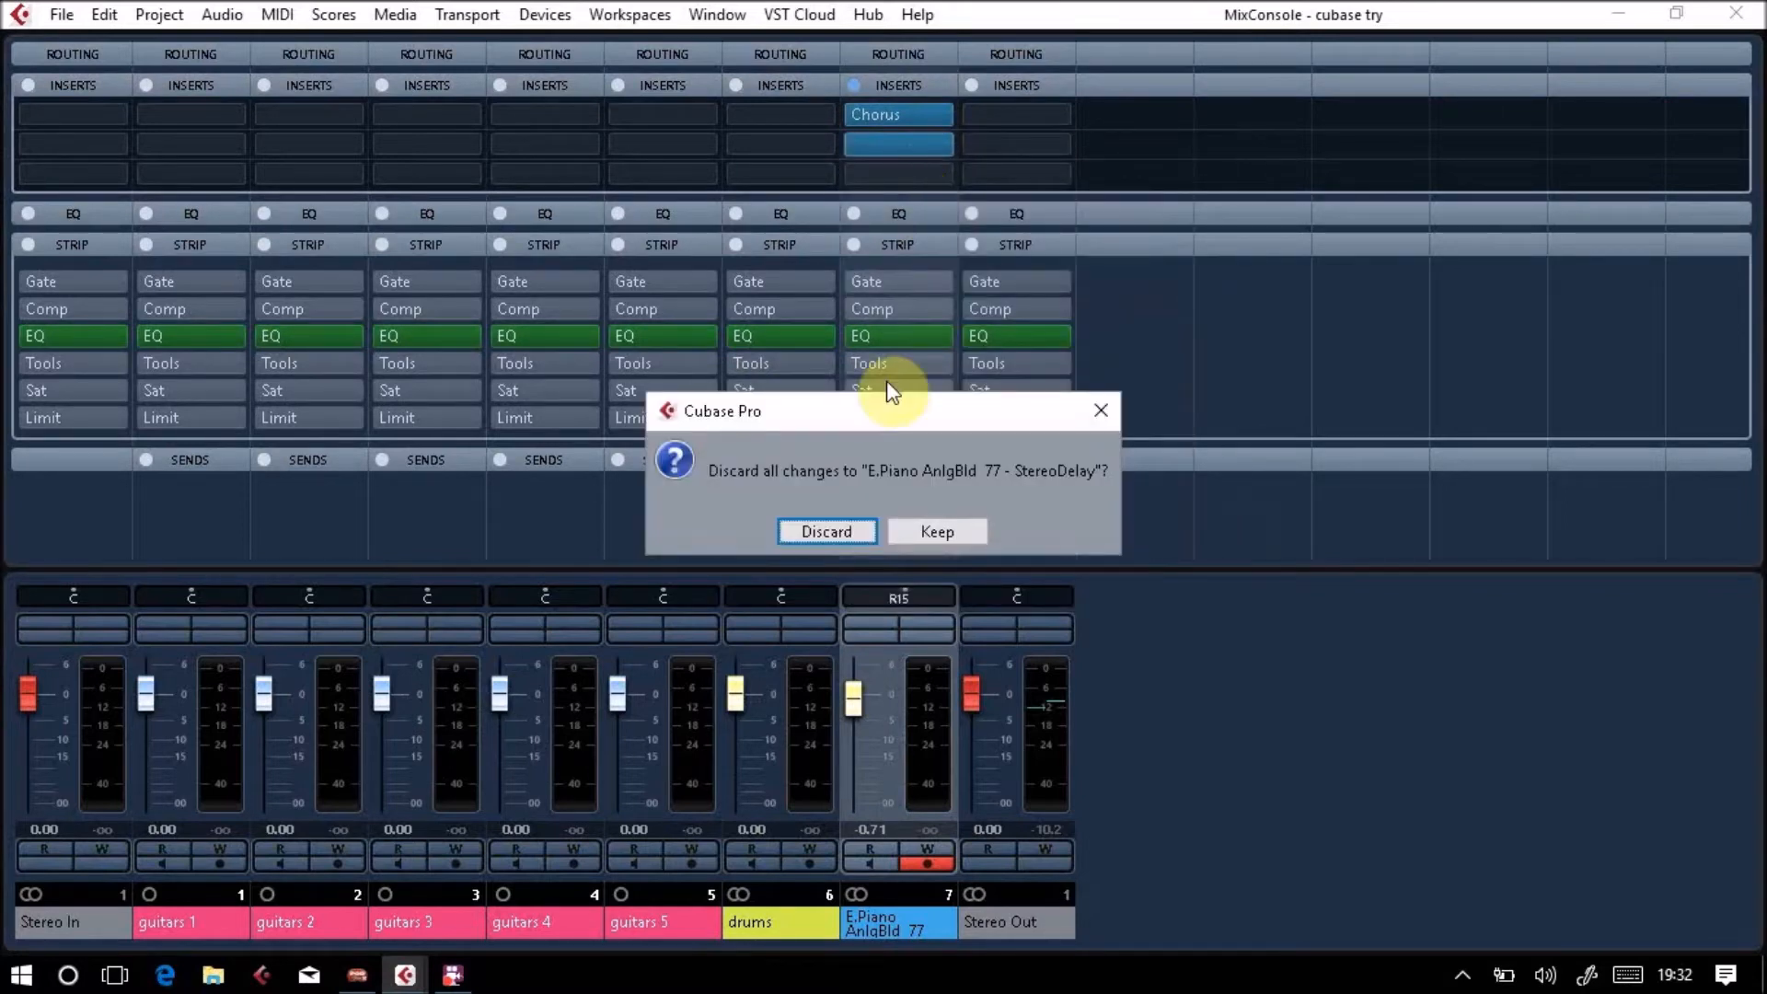
left_click(837, 523)
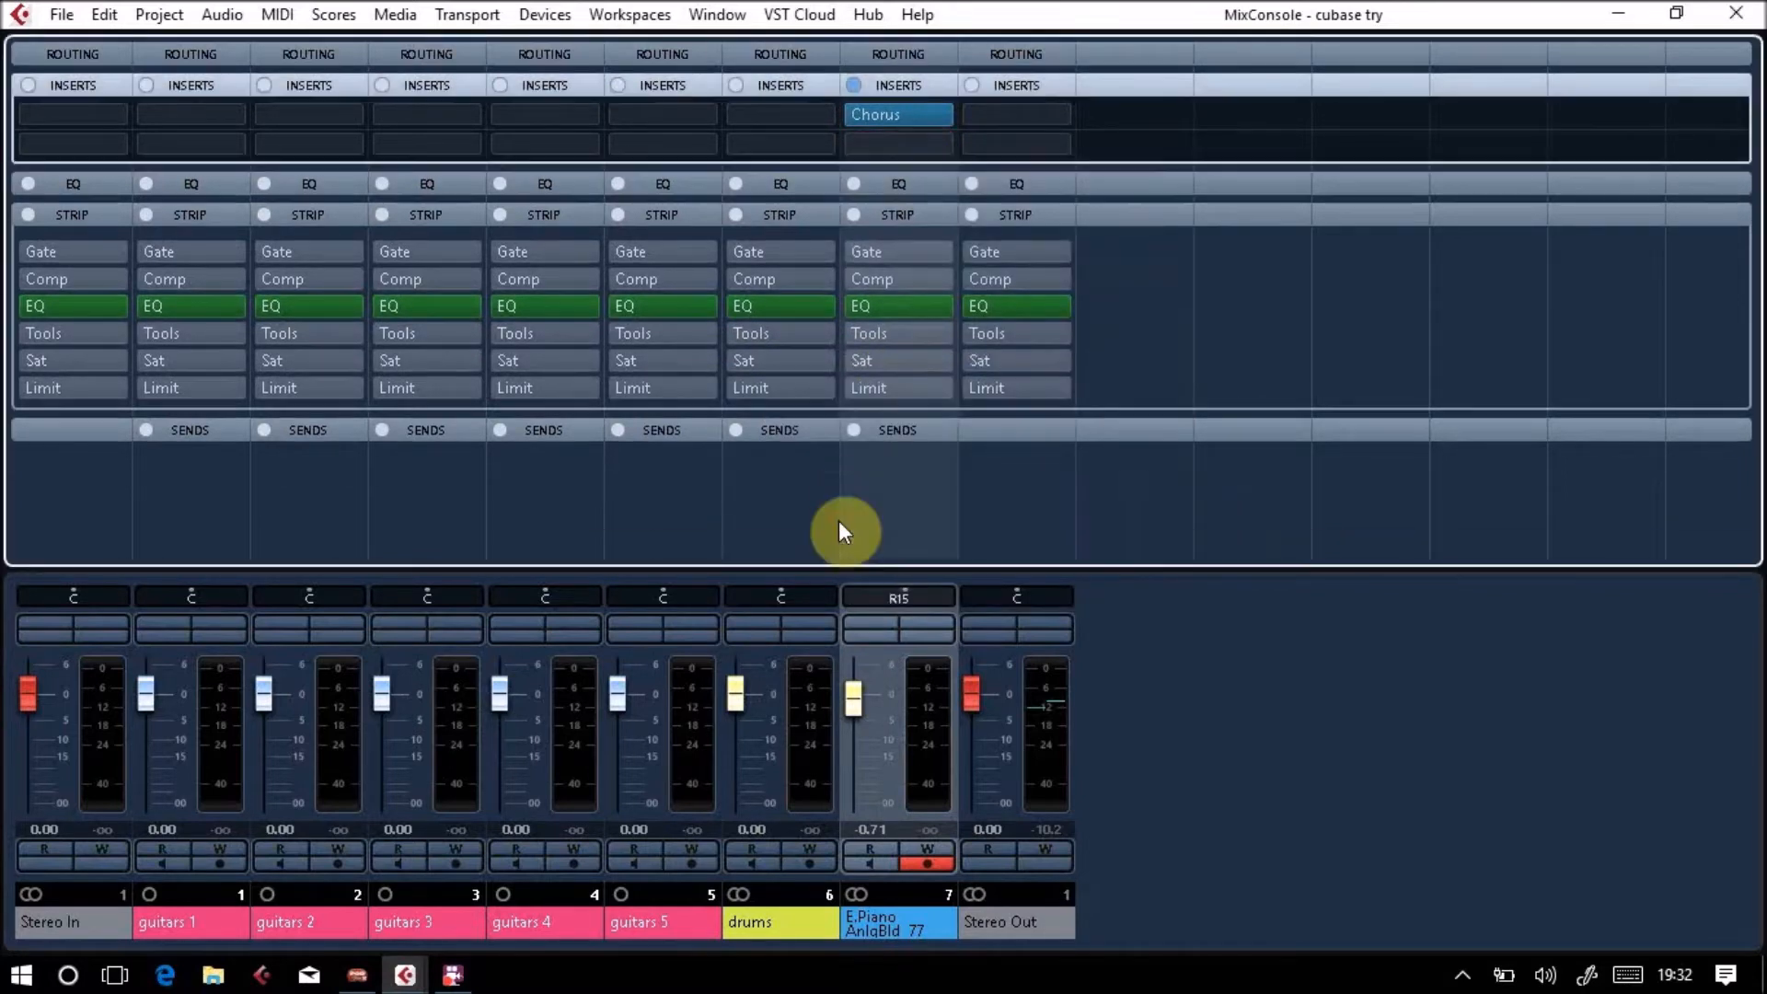
left_click(946, 116)
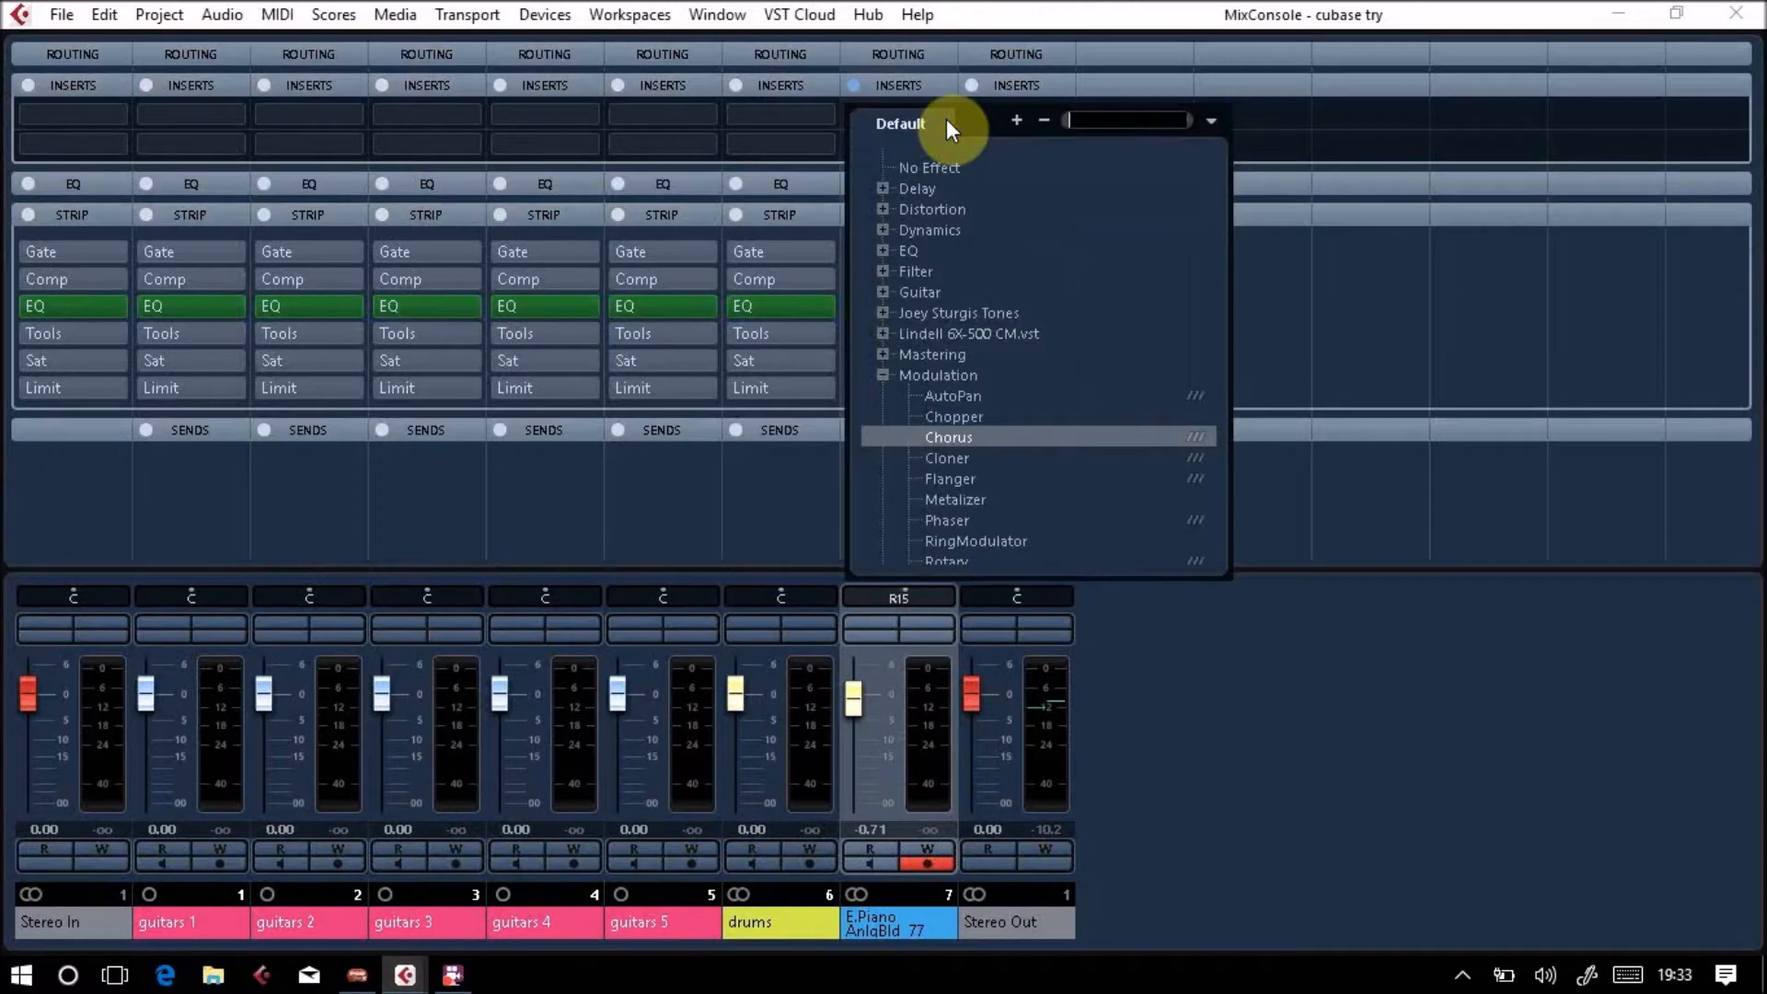
left_click(921, 168)
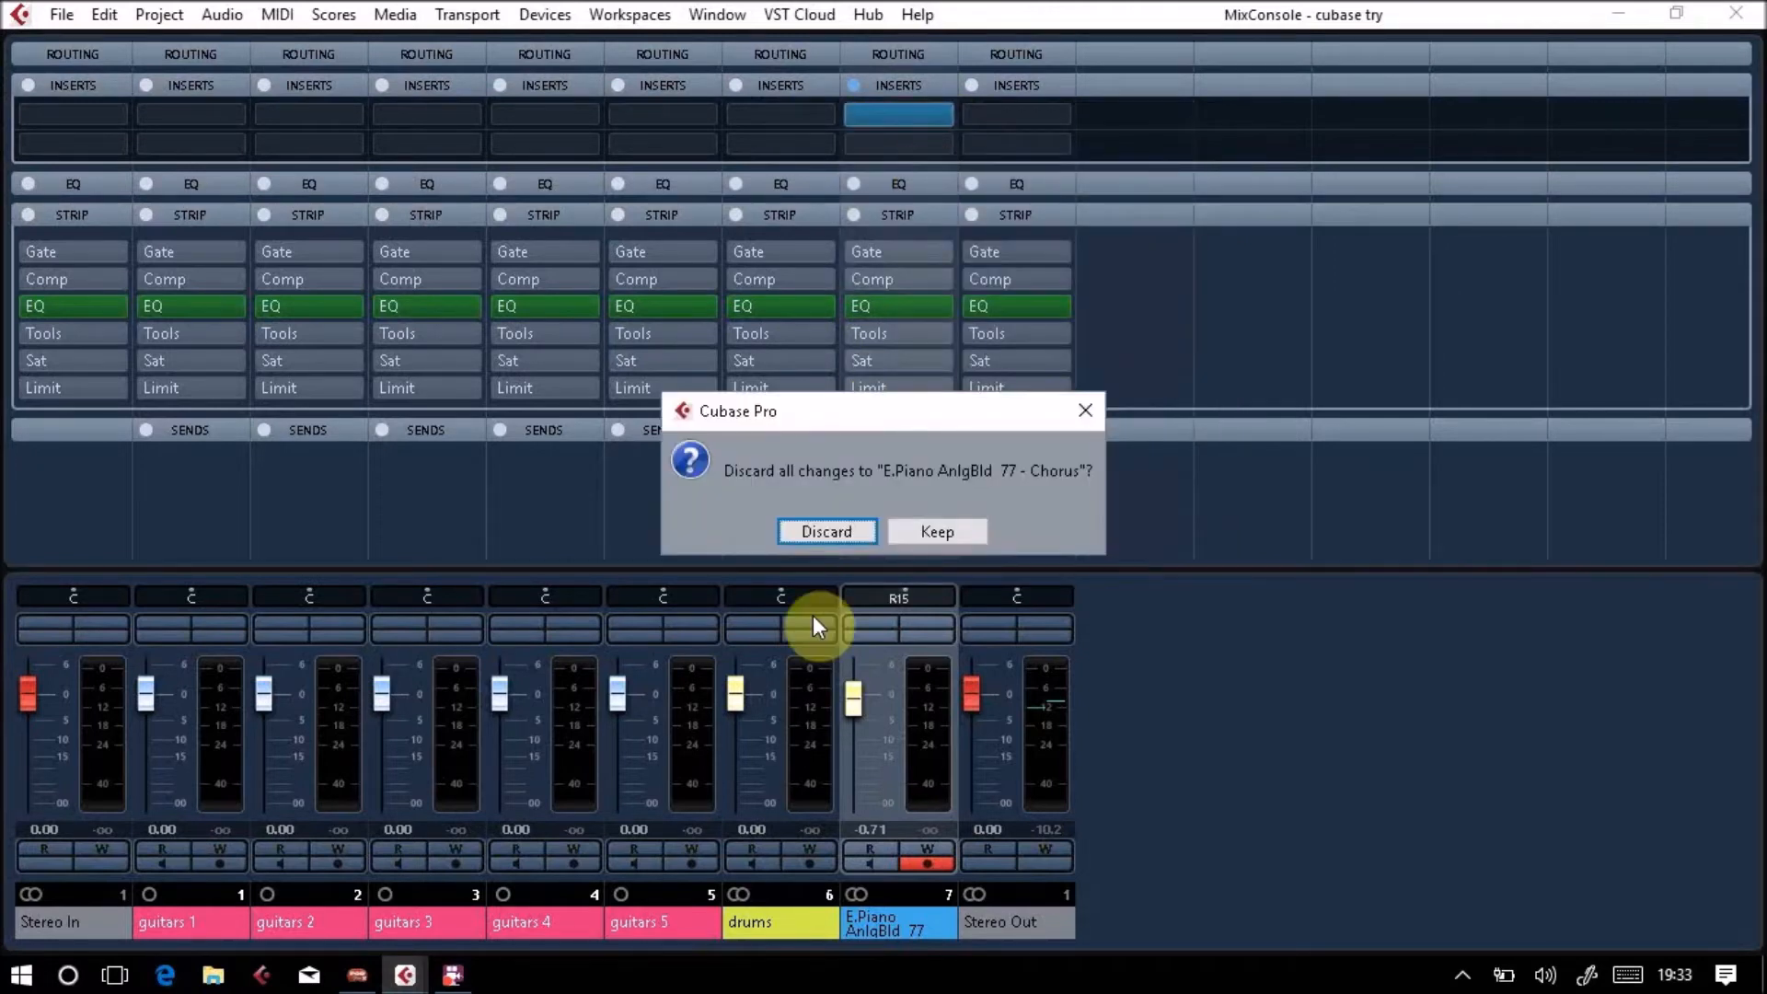
left_click(829, 534)
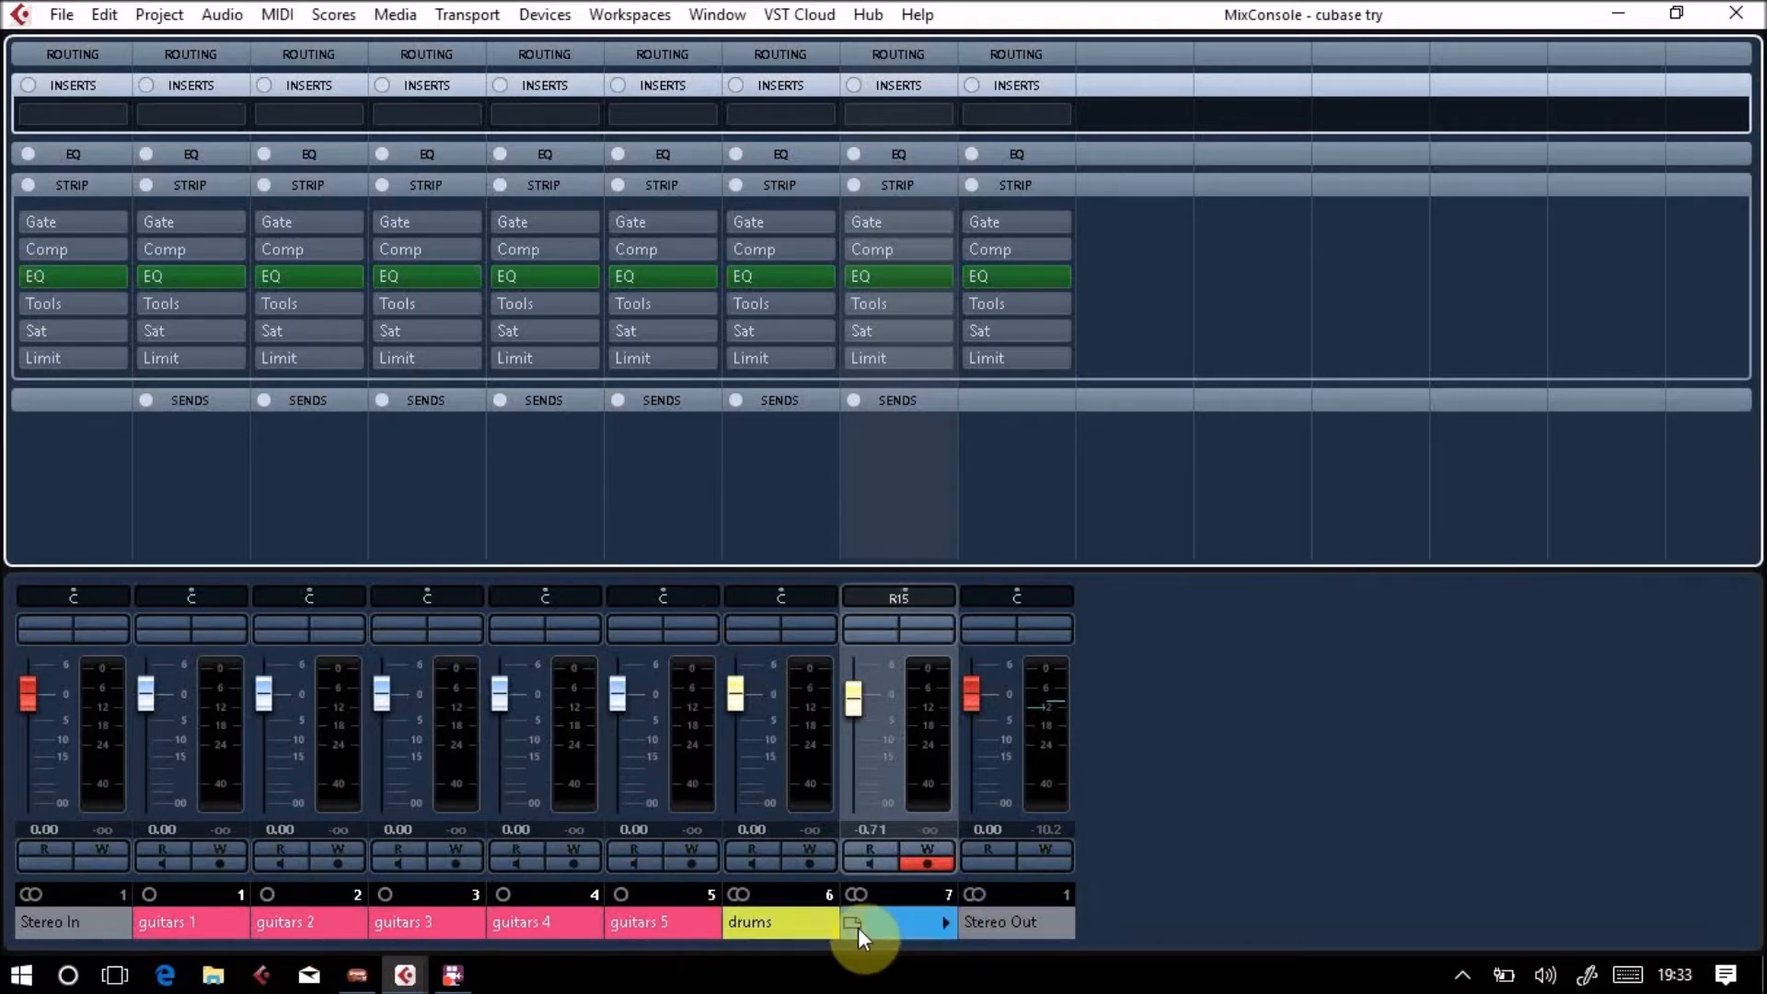
Browse the Delay and Filter effect categories available for the E.Piano channel's first insert slot
left_click(908, 932)
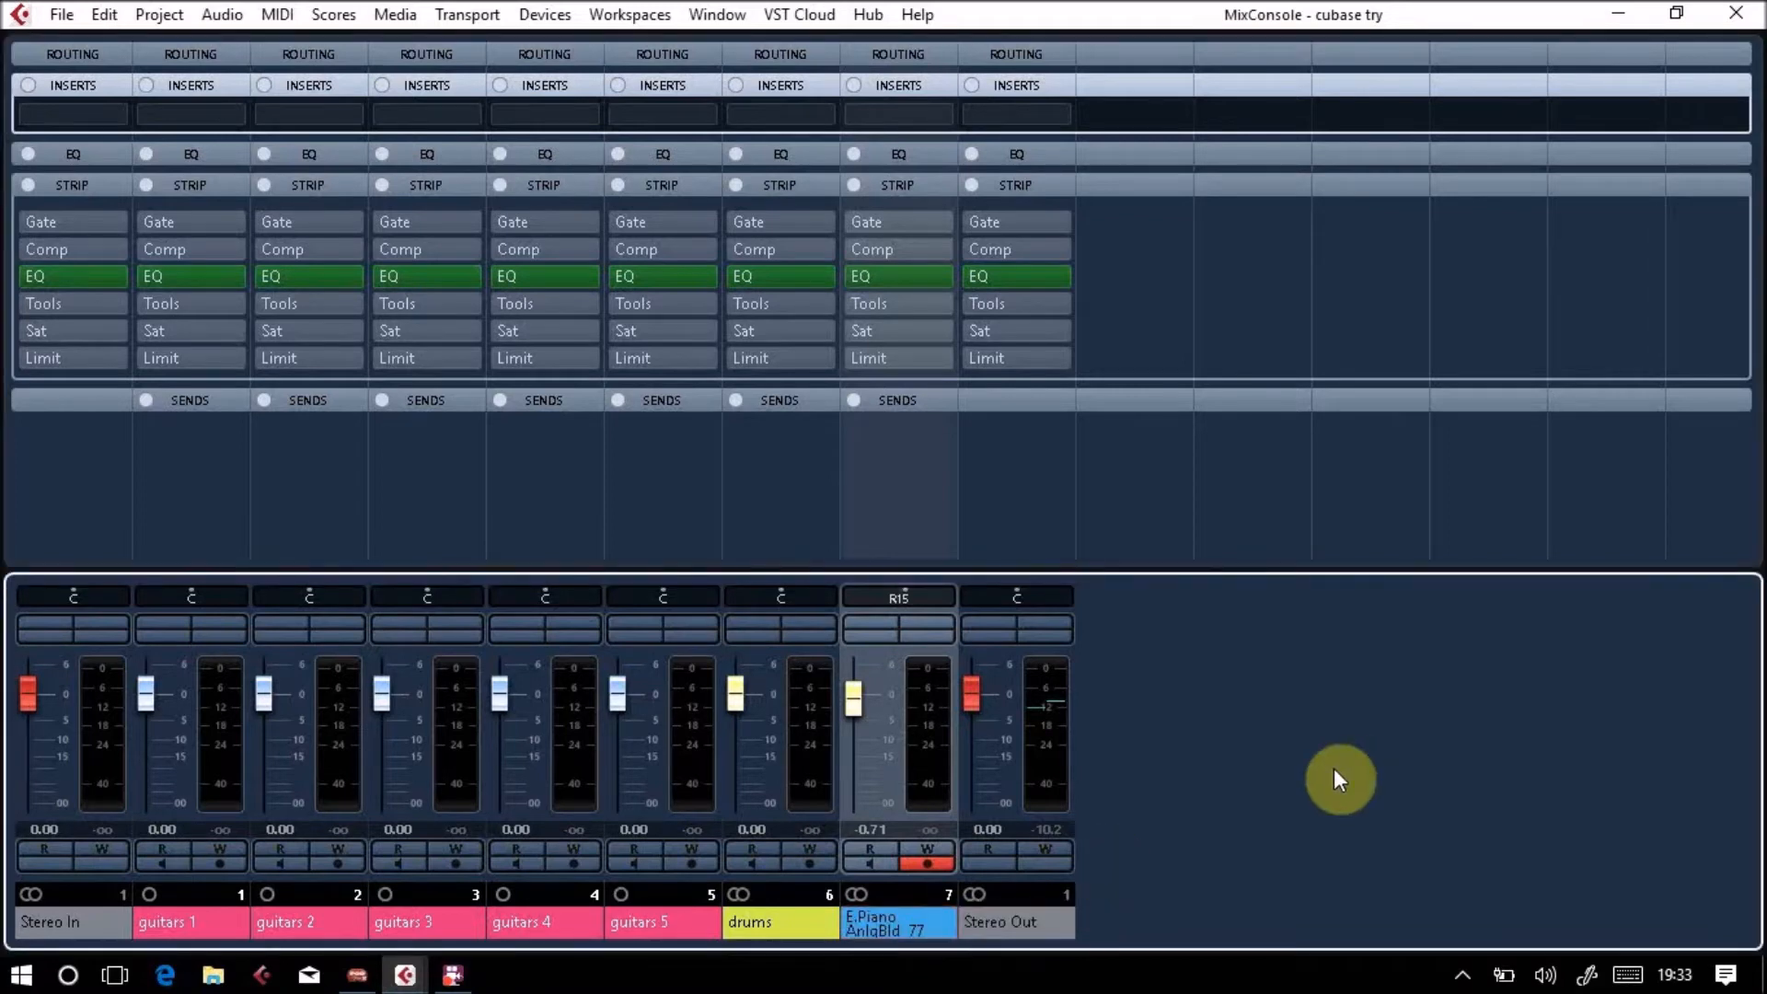
left_click(938, 115)
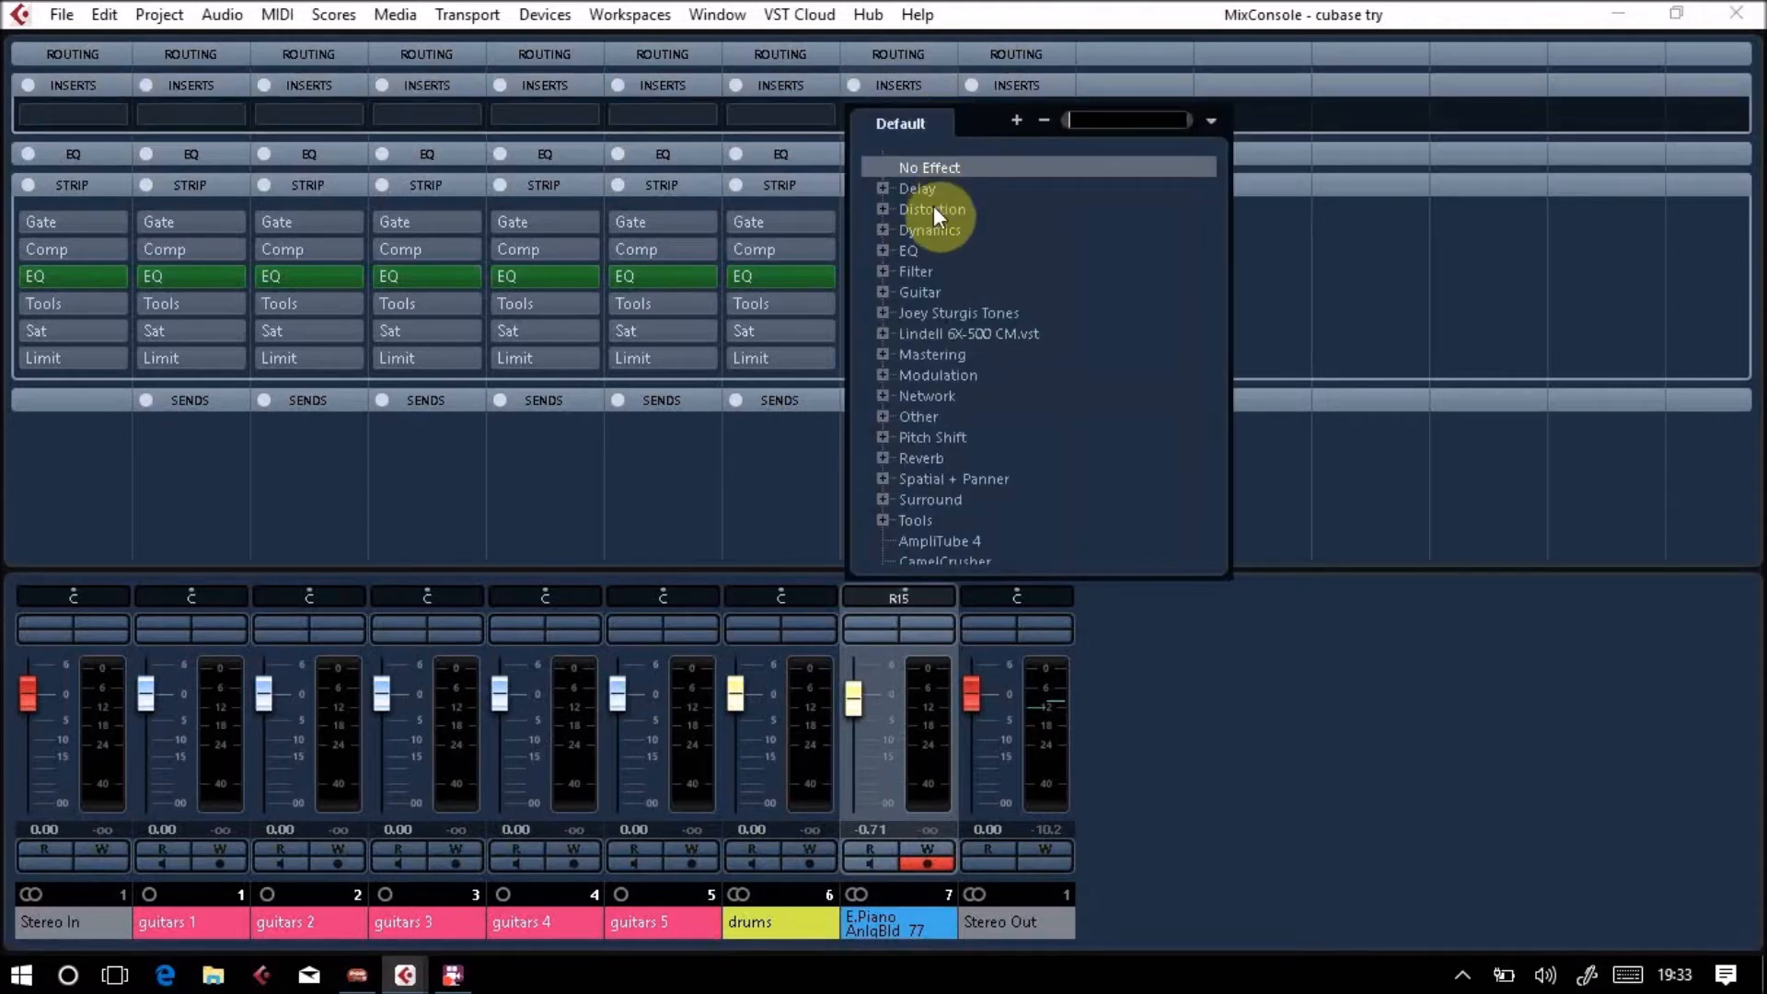
left_click(884, 189)
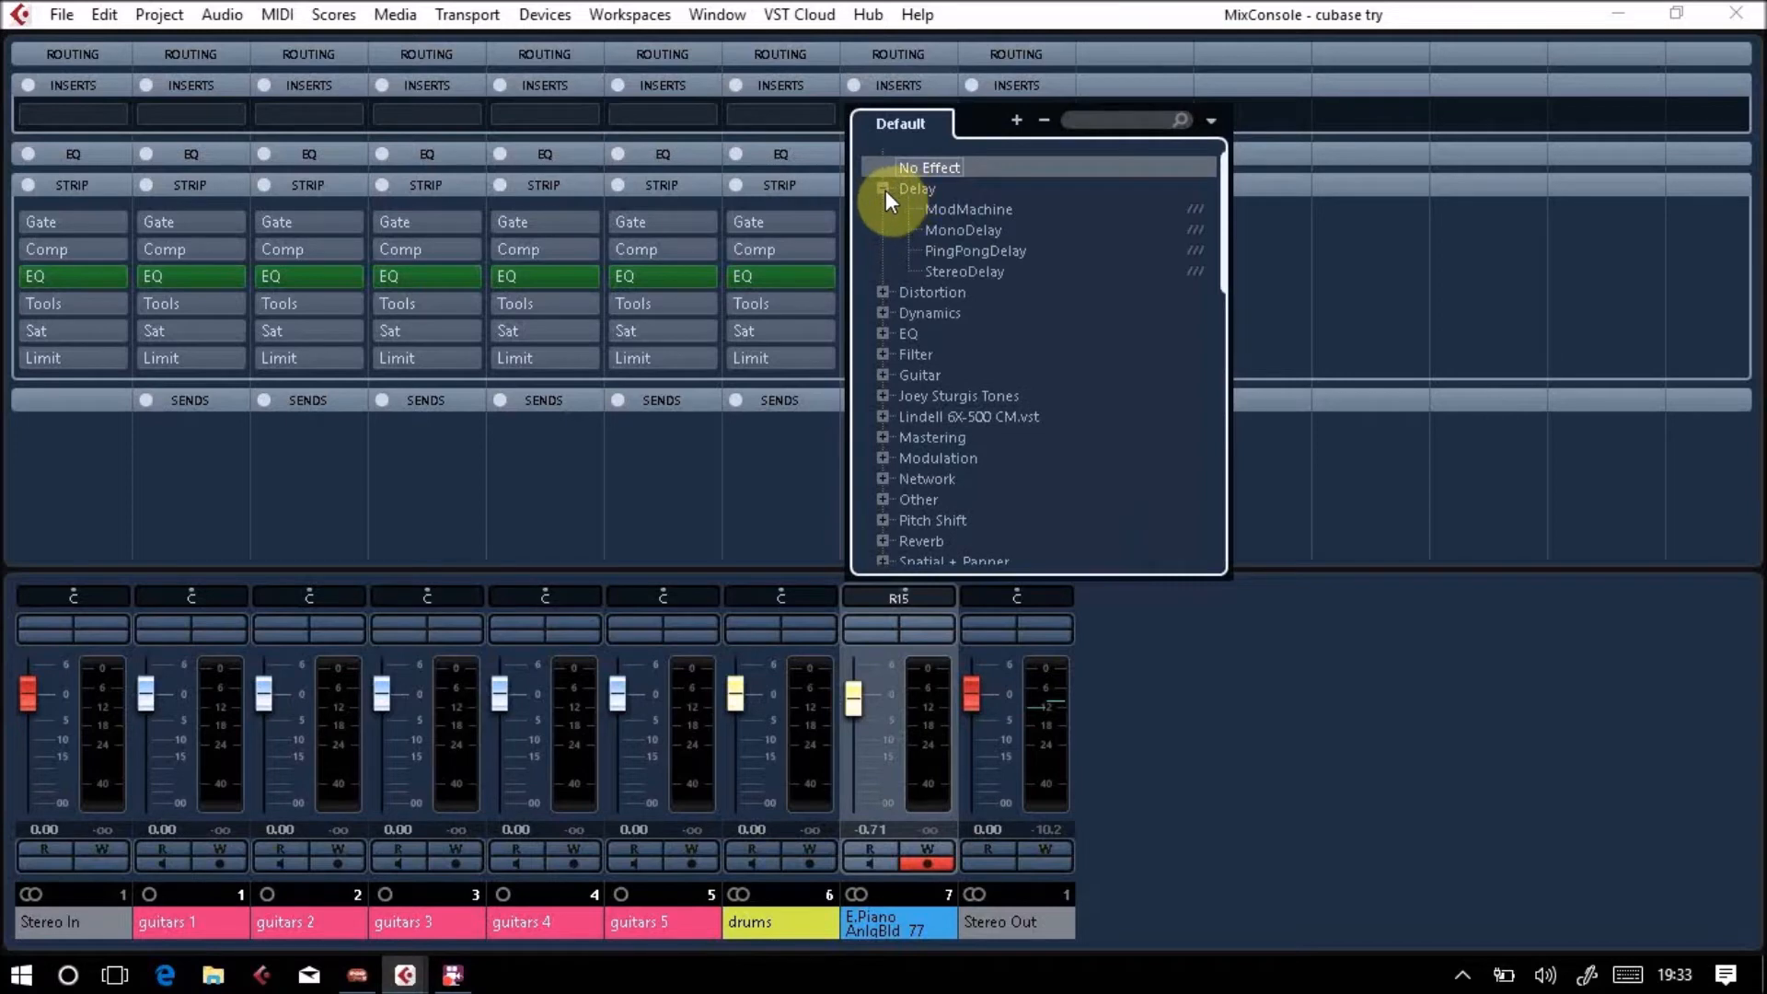
left_click(884, 189)
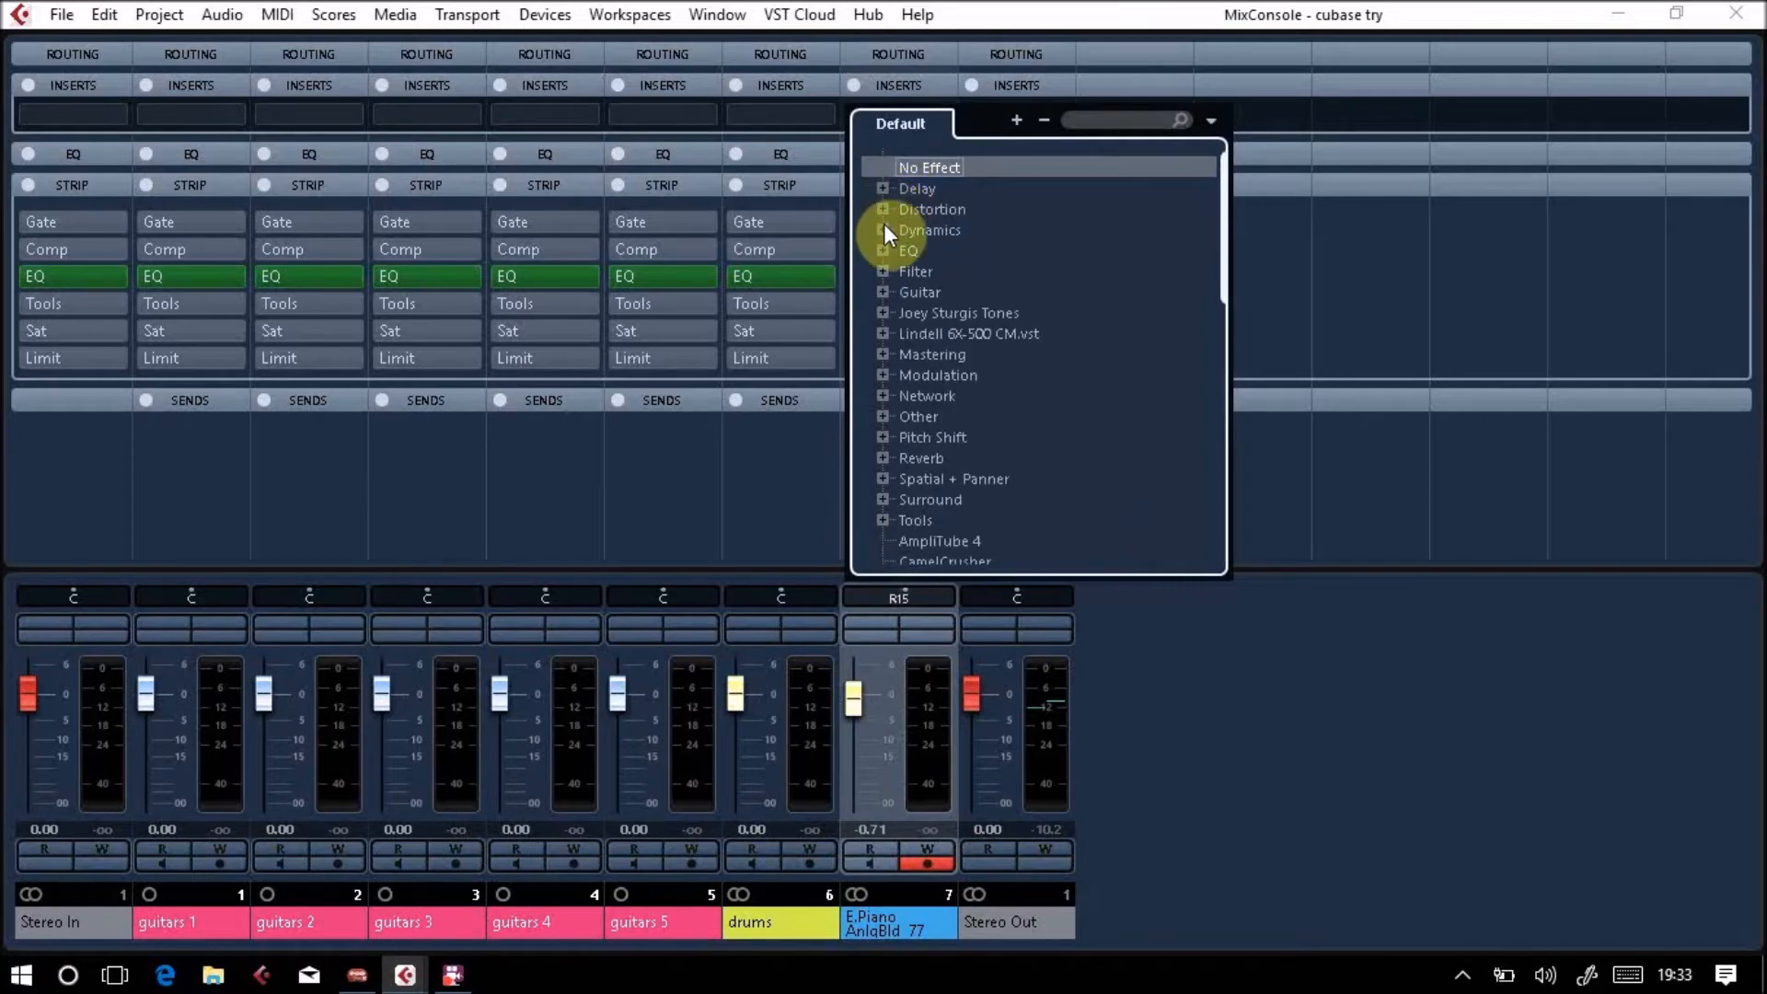
left_click(882, 272)
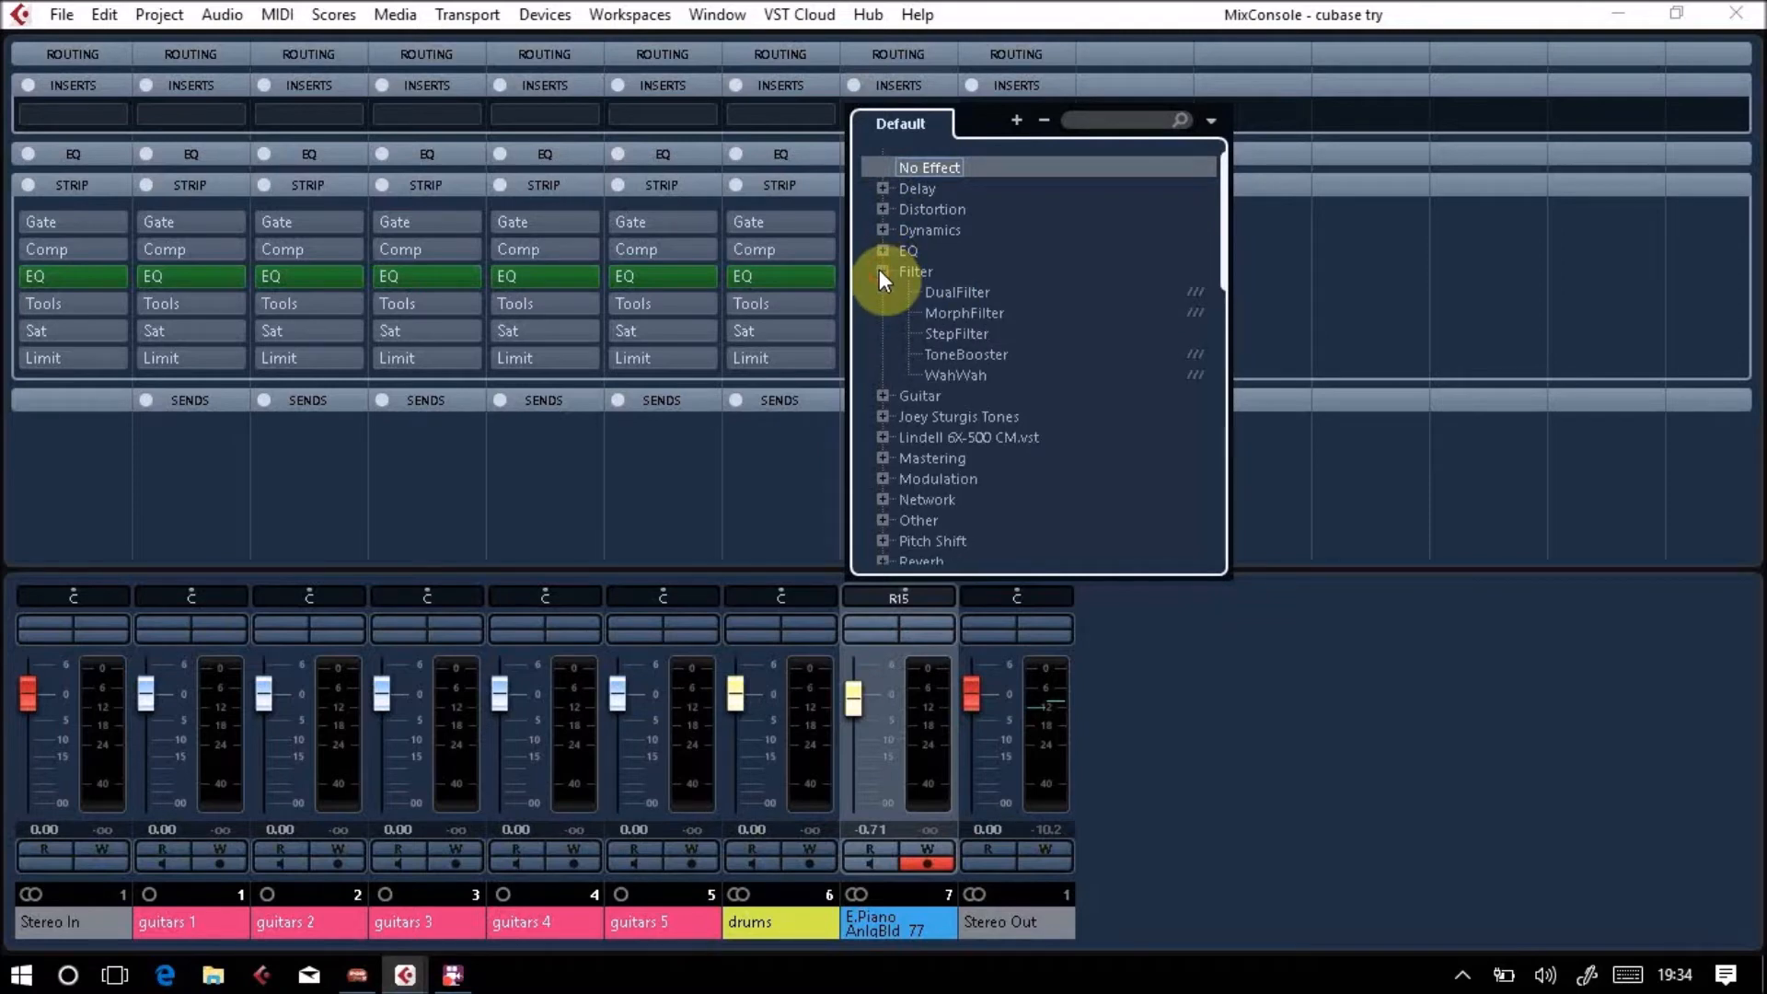
left_click(882, 271)
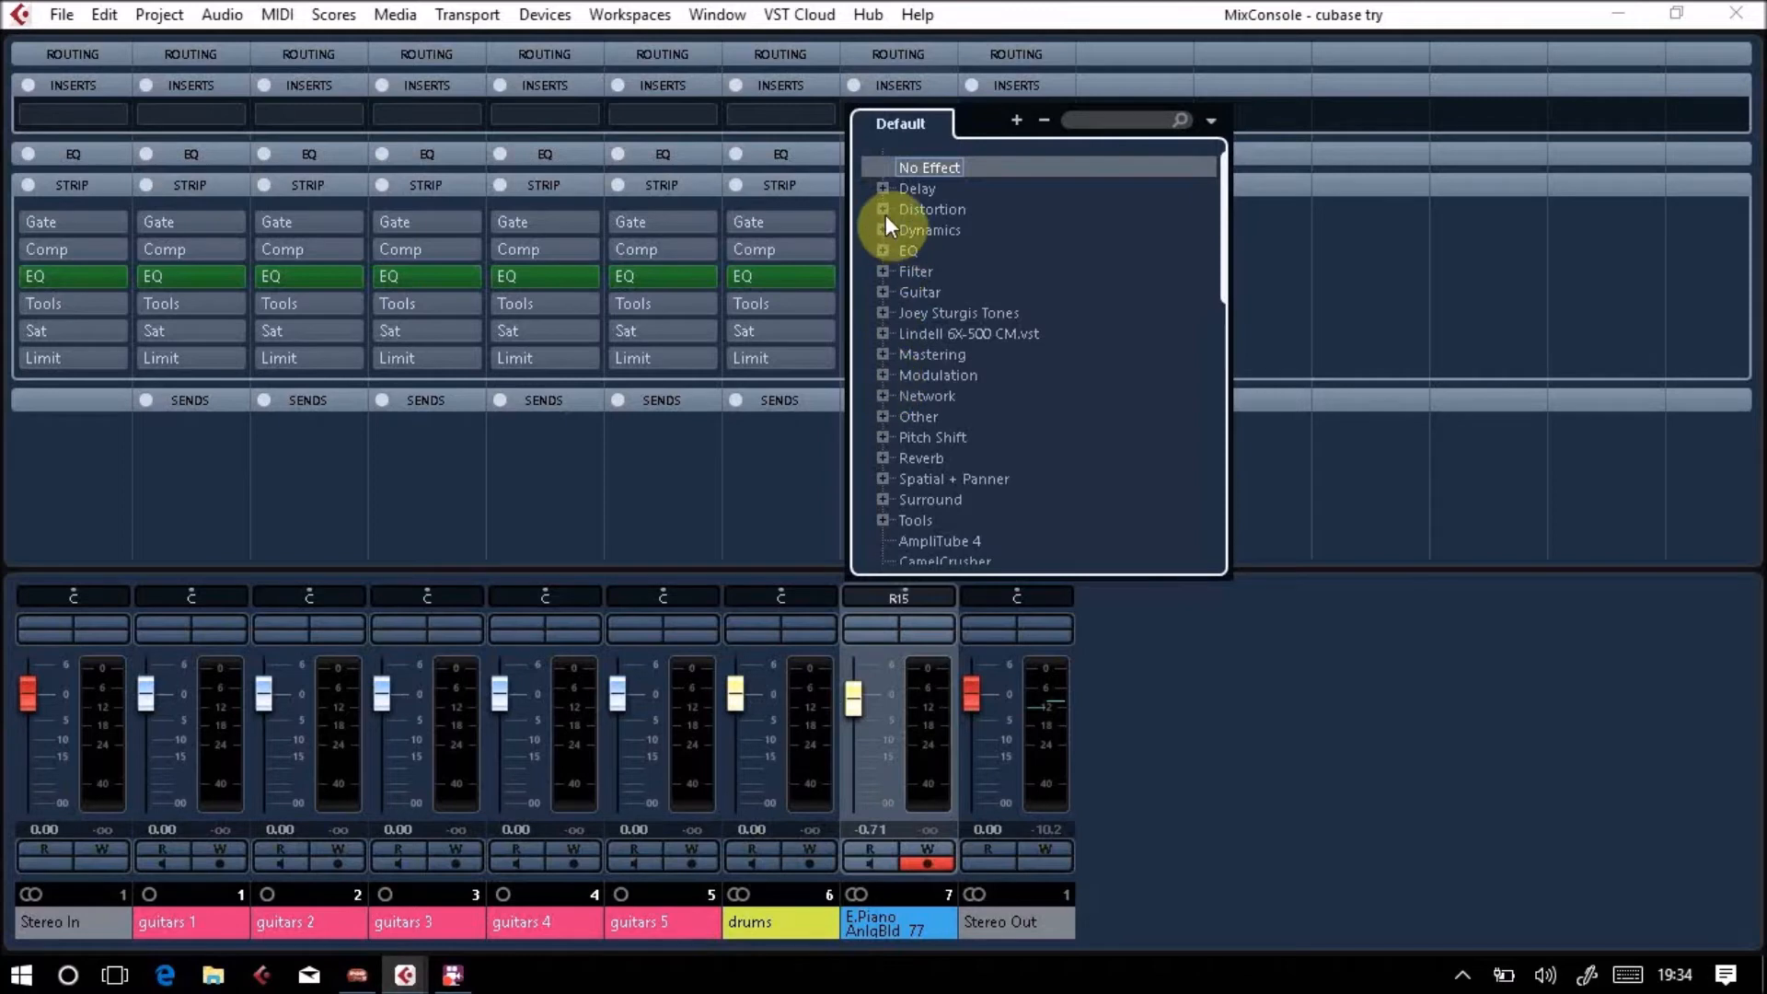
left_click(884, 190)
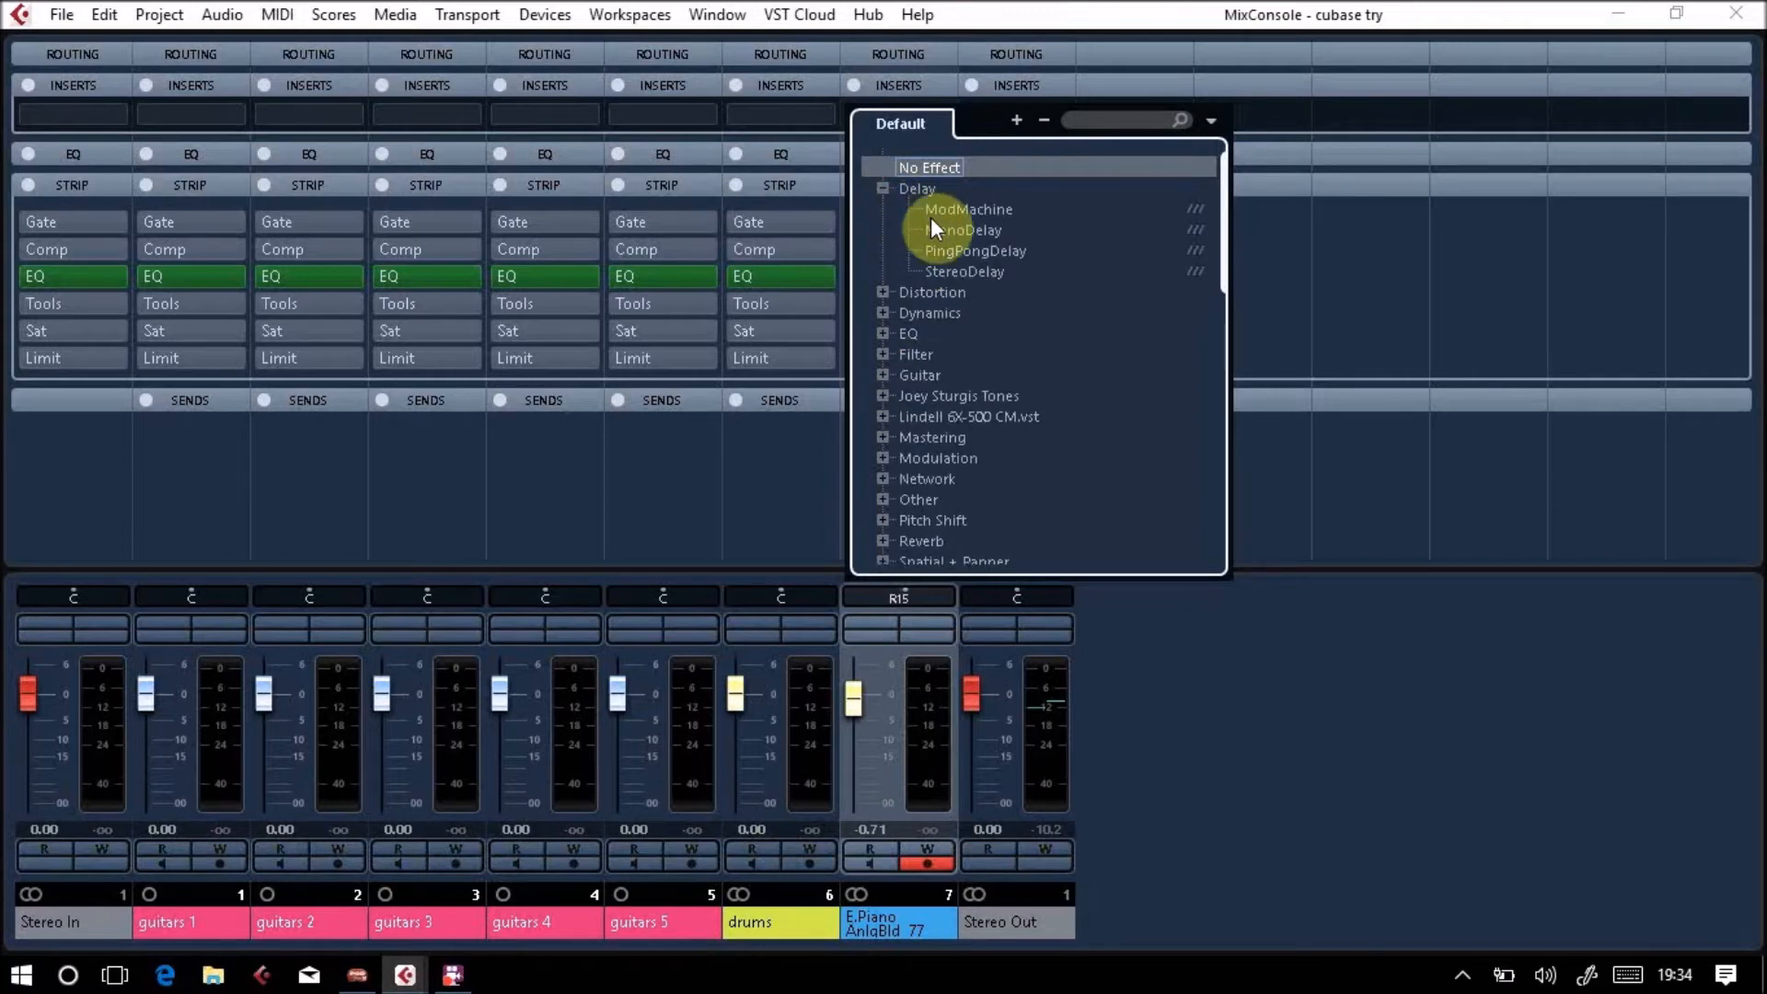
left_click(884, 189)
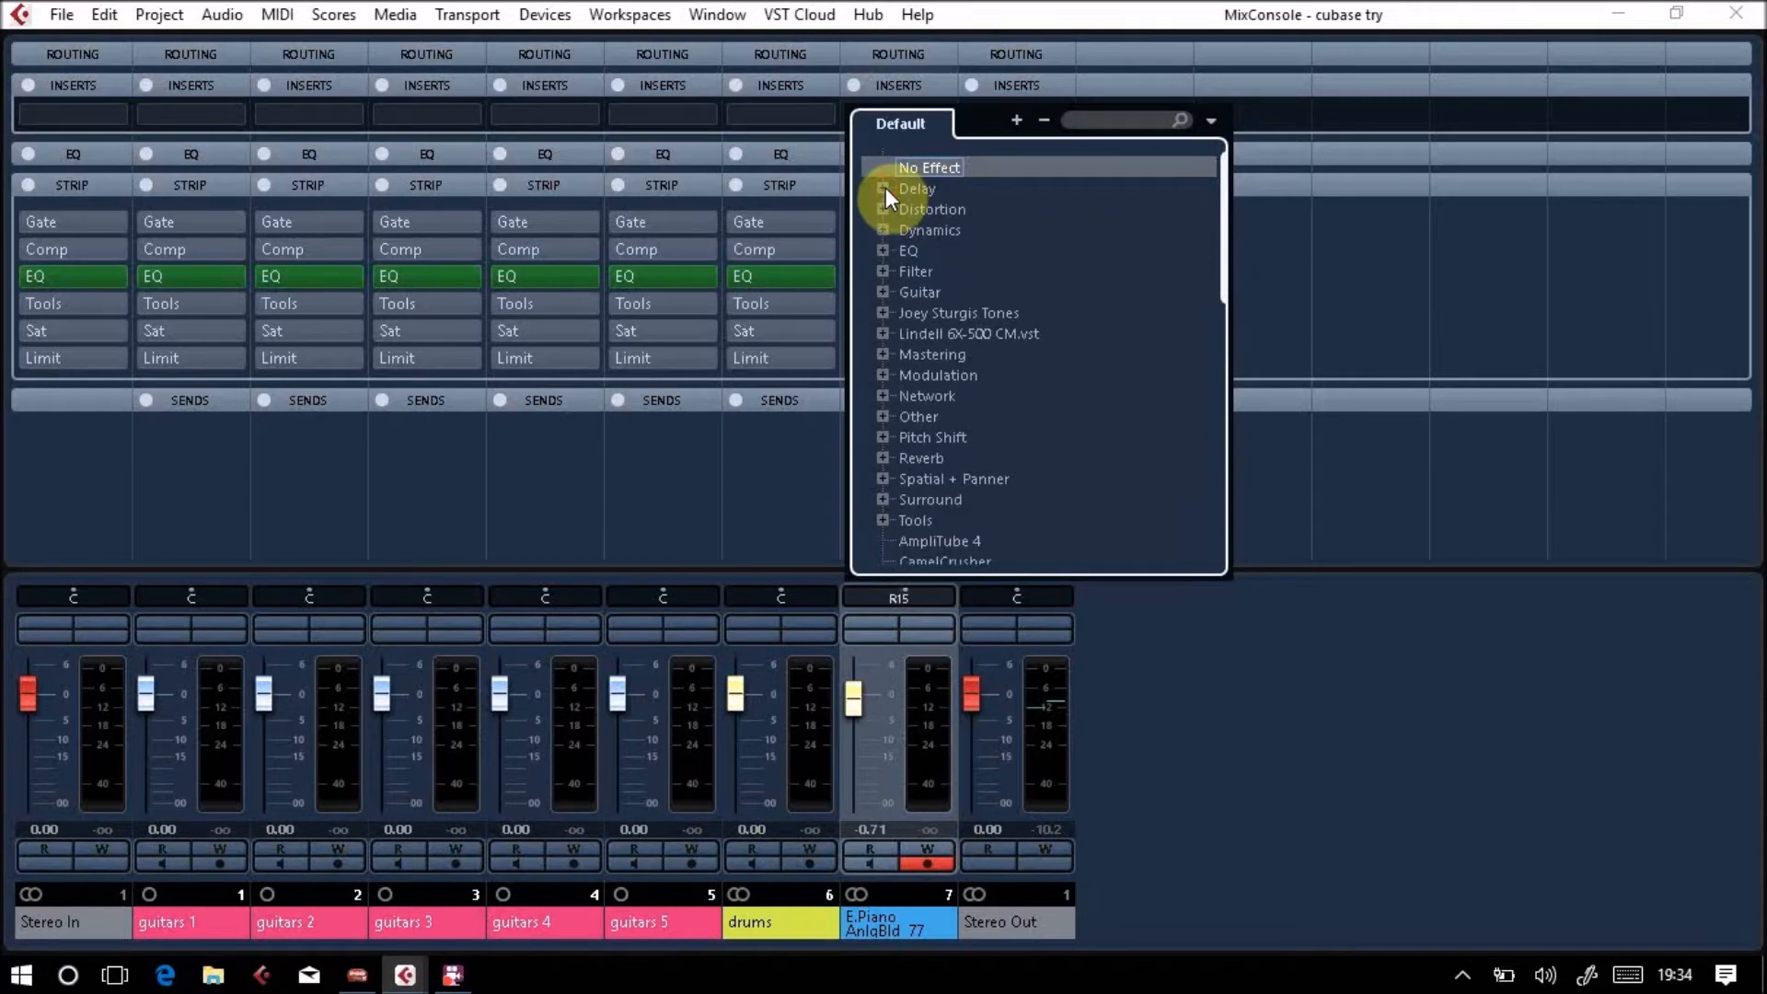
Insert MonoDelay in the E.Piano channel's first insert slot, with feedback at 21.5 and mix at 18
left_click(883, 189)
left_click(936, 225)
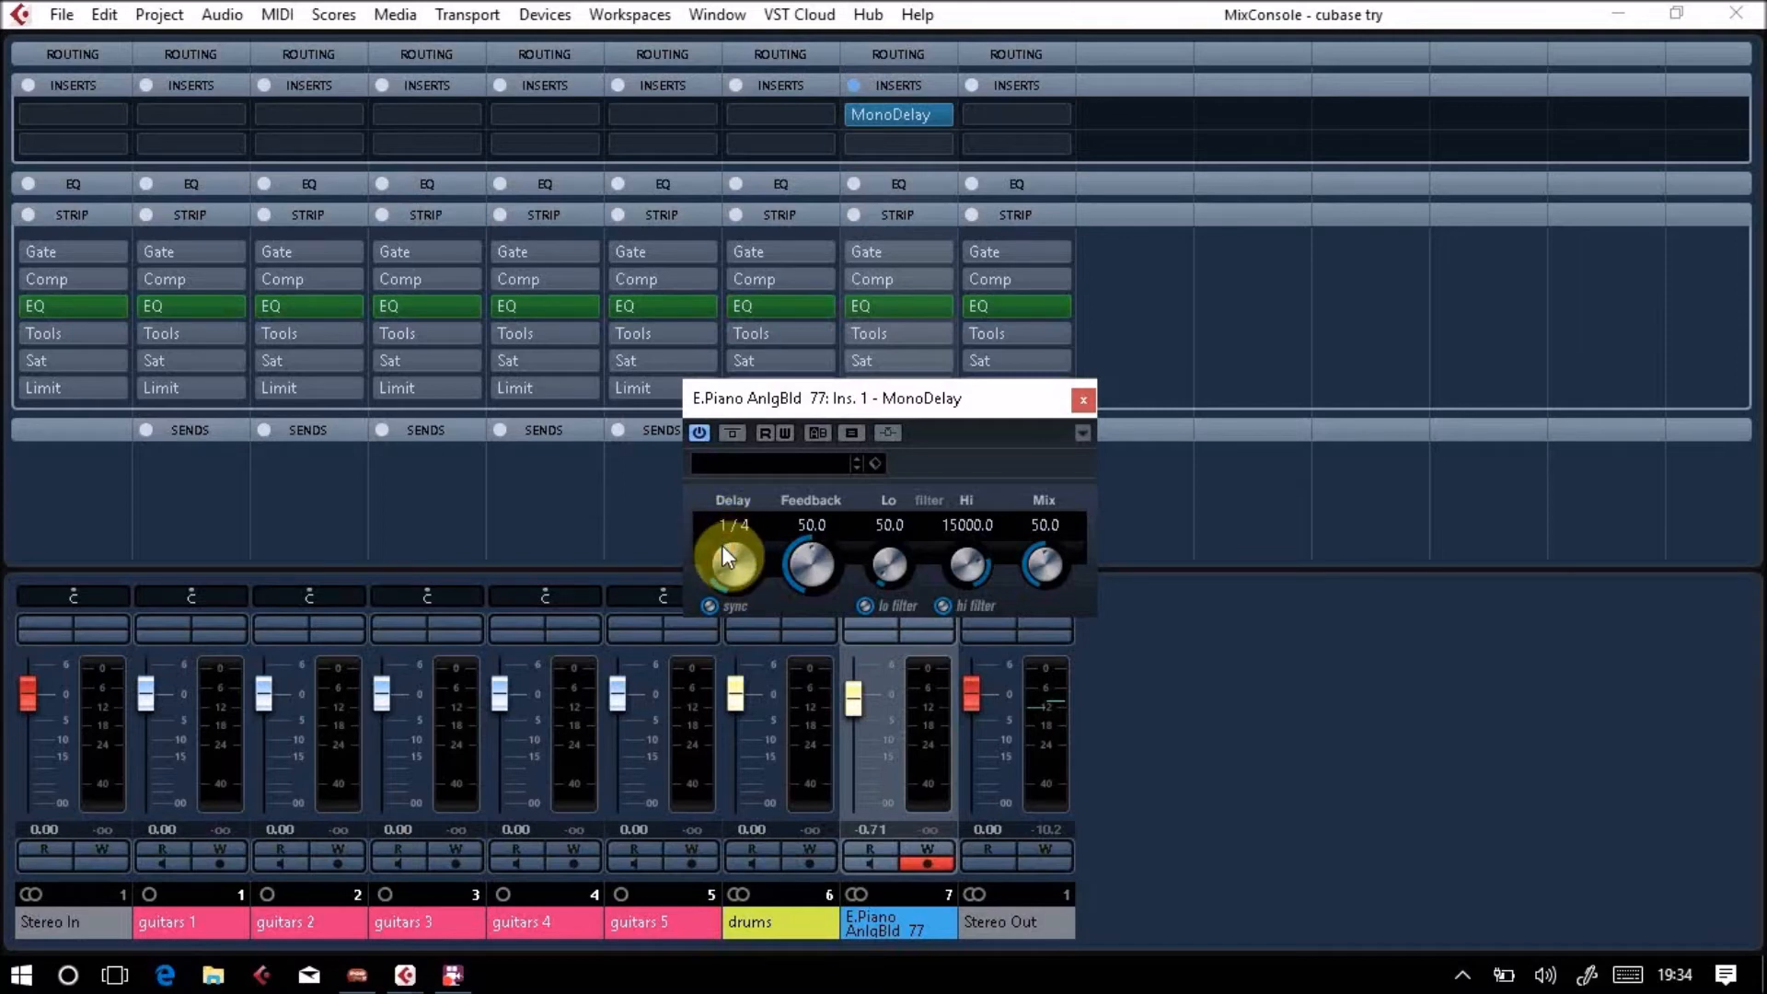
left_click_drag(808, 566, 798, 624)
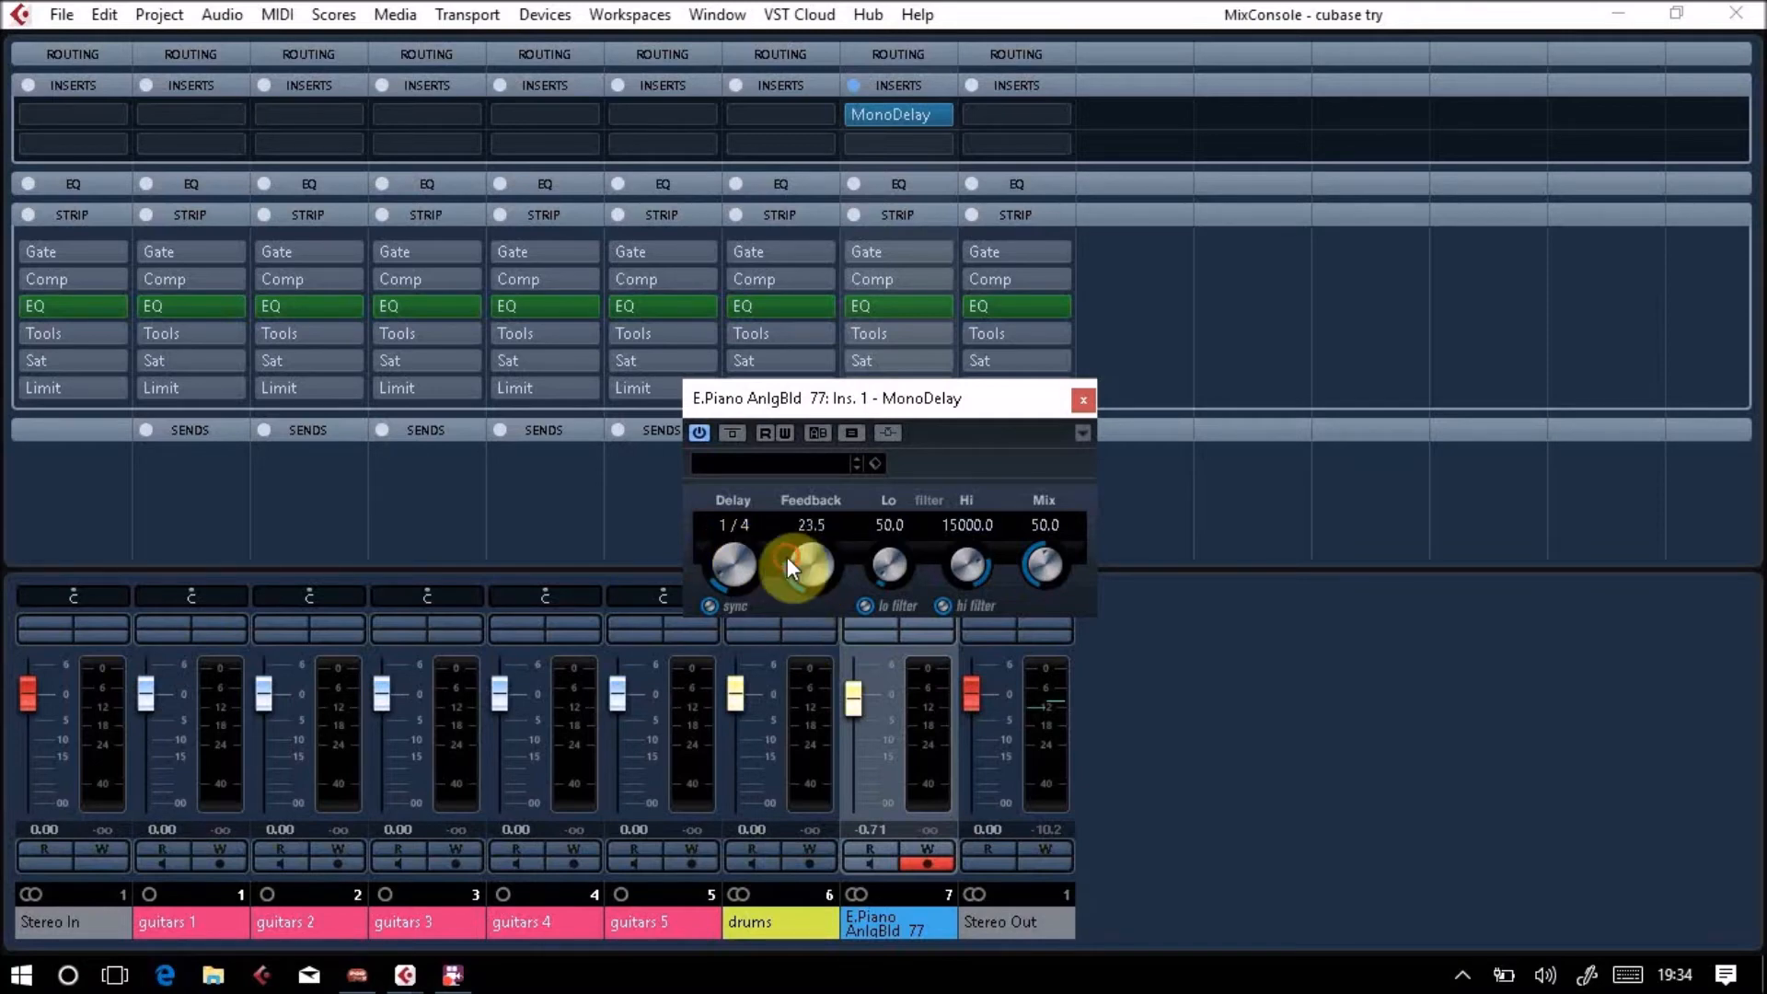
left_click_drag(790, 566, 790, 568)
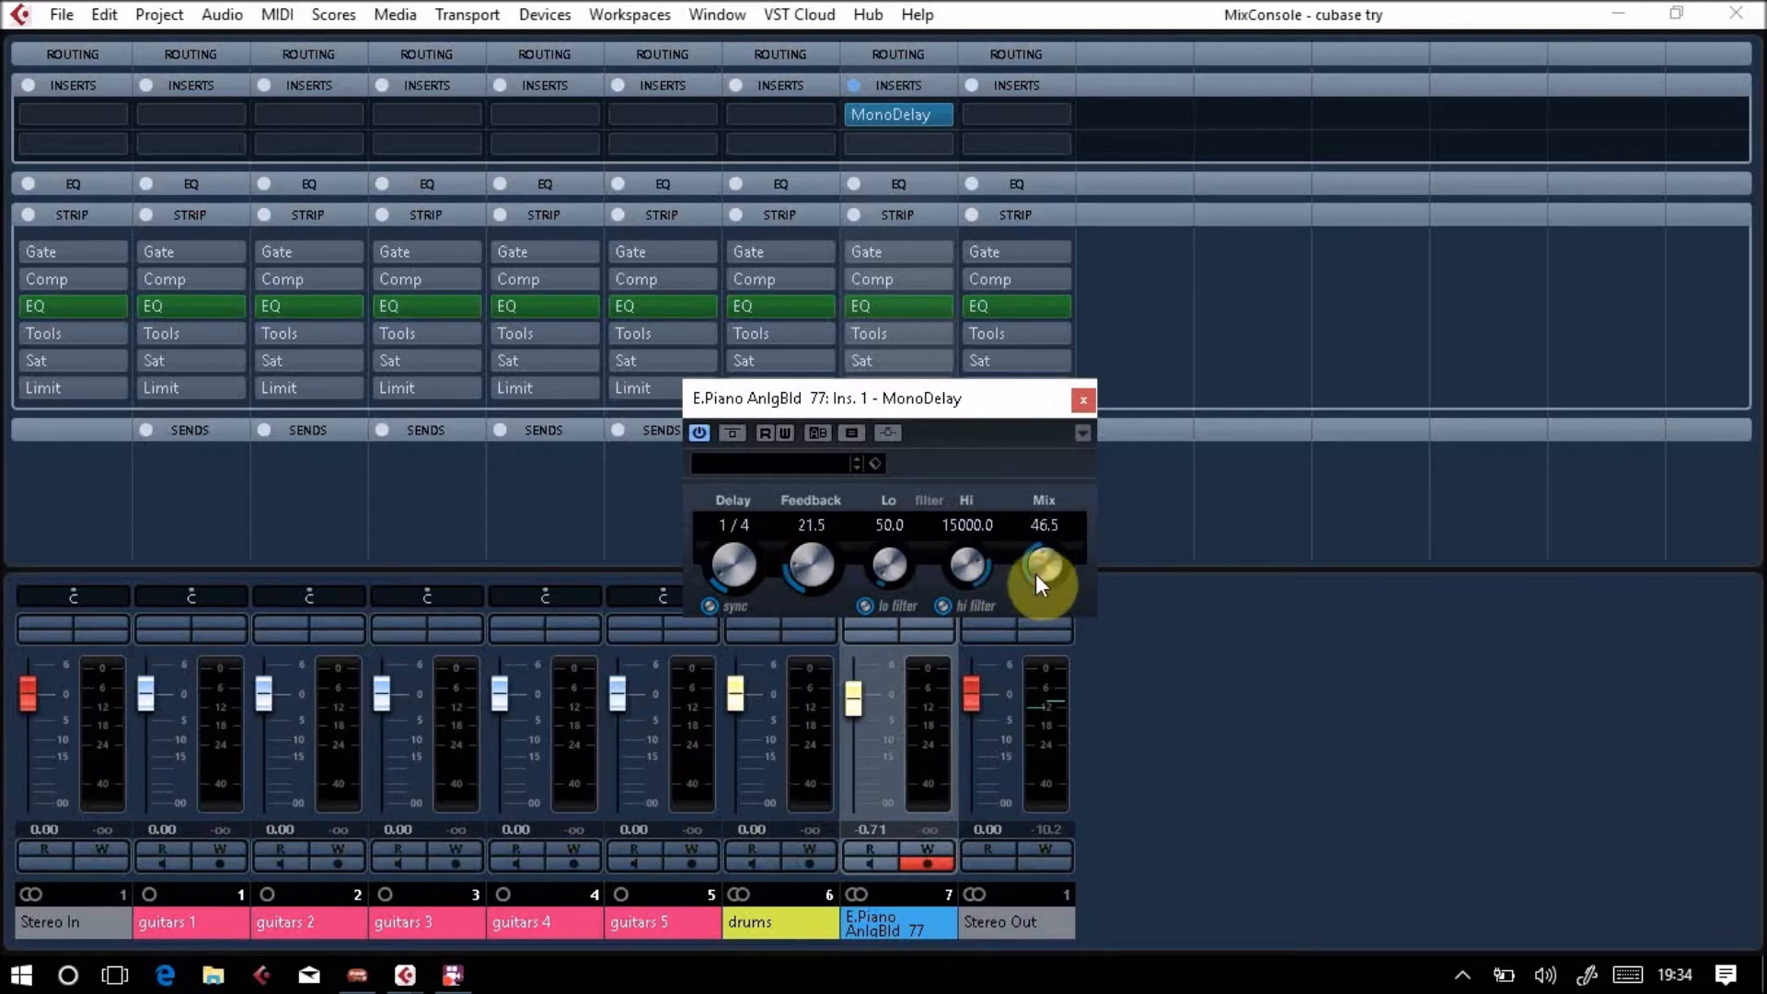
left_click_drag(1035, 594, 1033, 645)
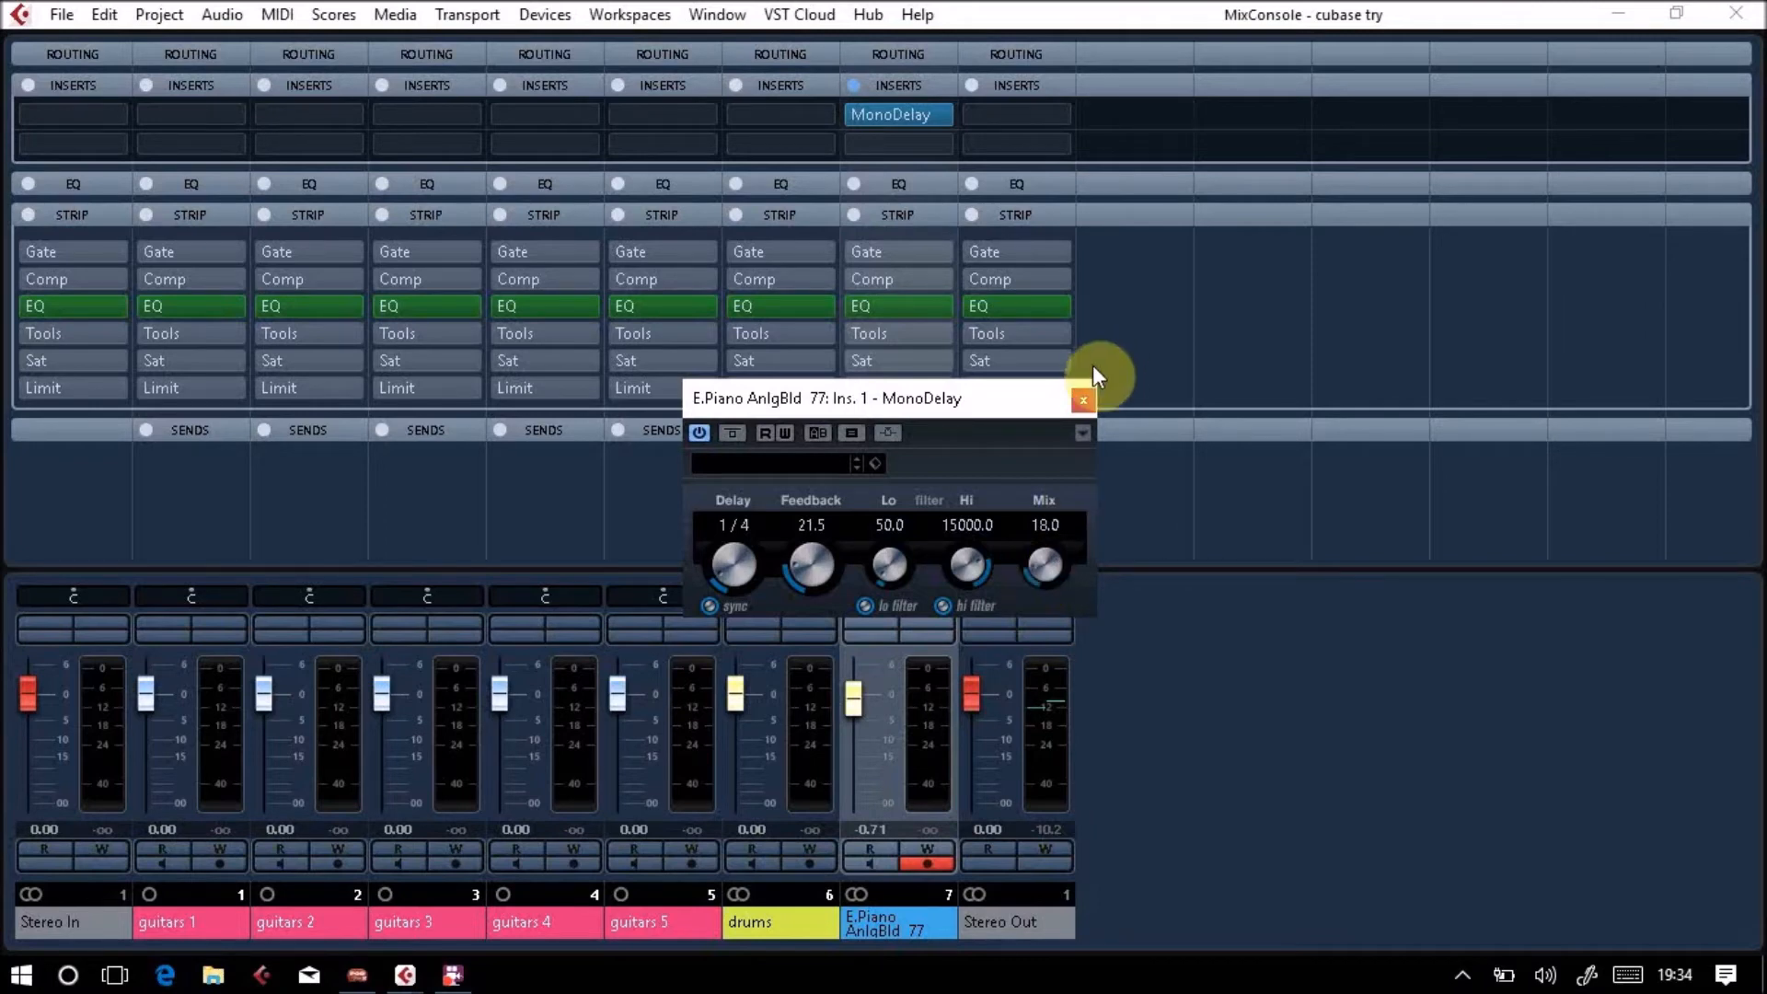
left_click(1083, 403)
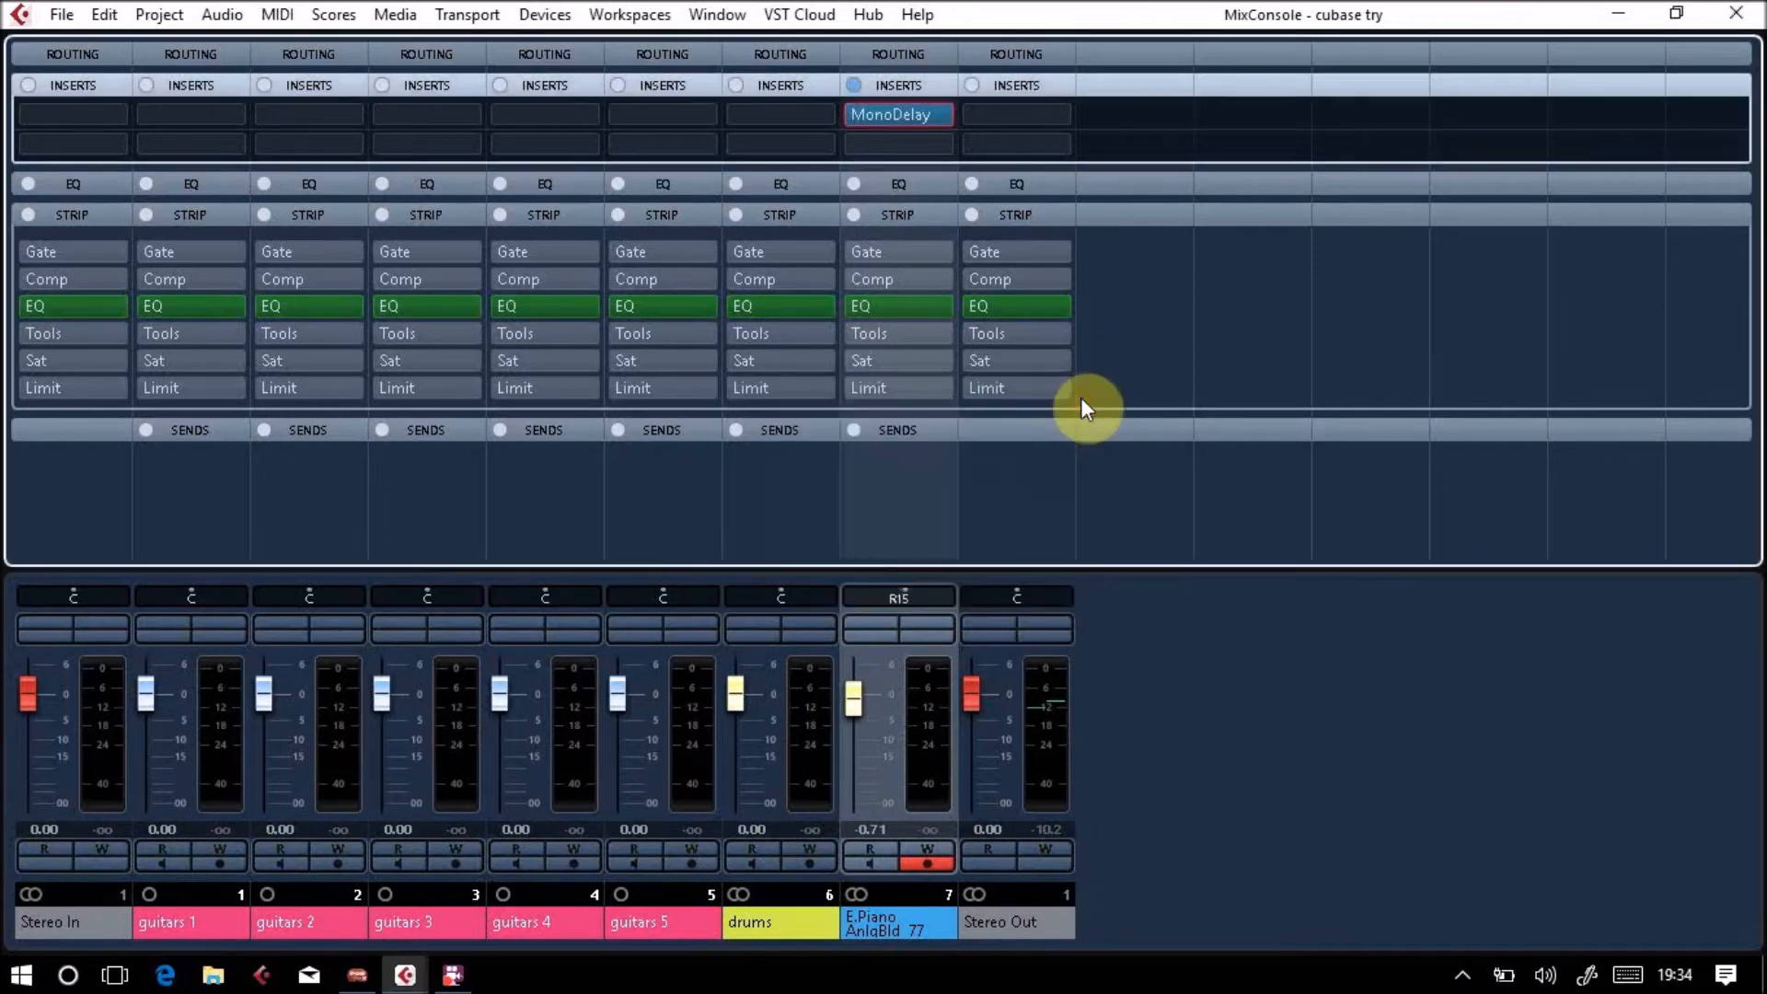
Add the RoomWorks reverb to the E.Piano channel's second insert slot and close its plug-in window
left_click(943, 147)
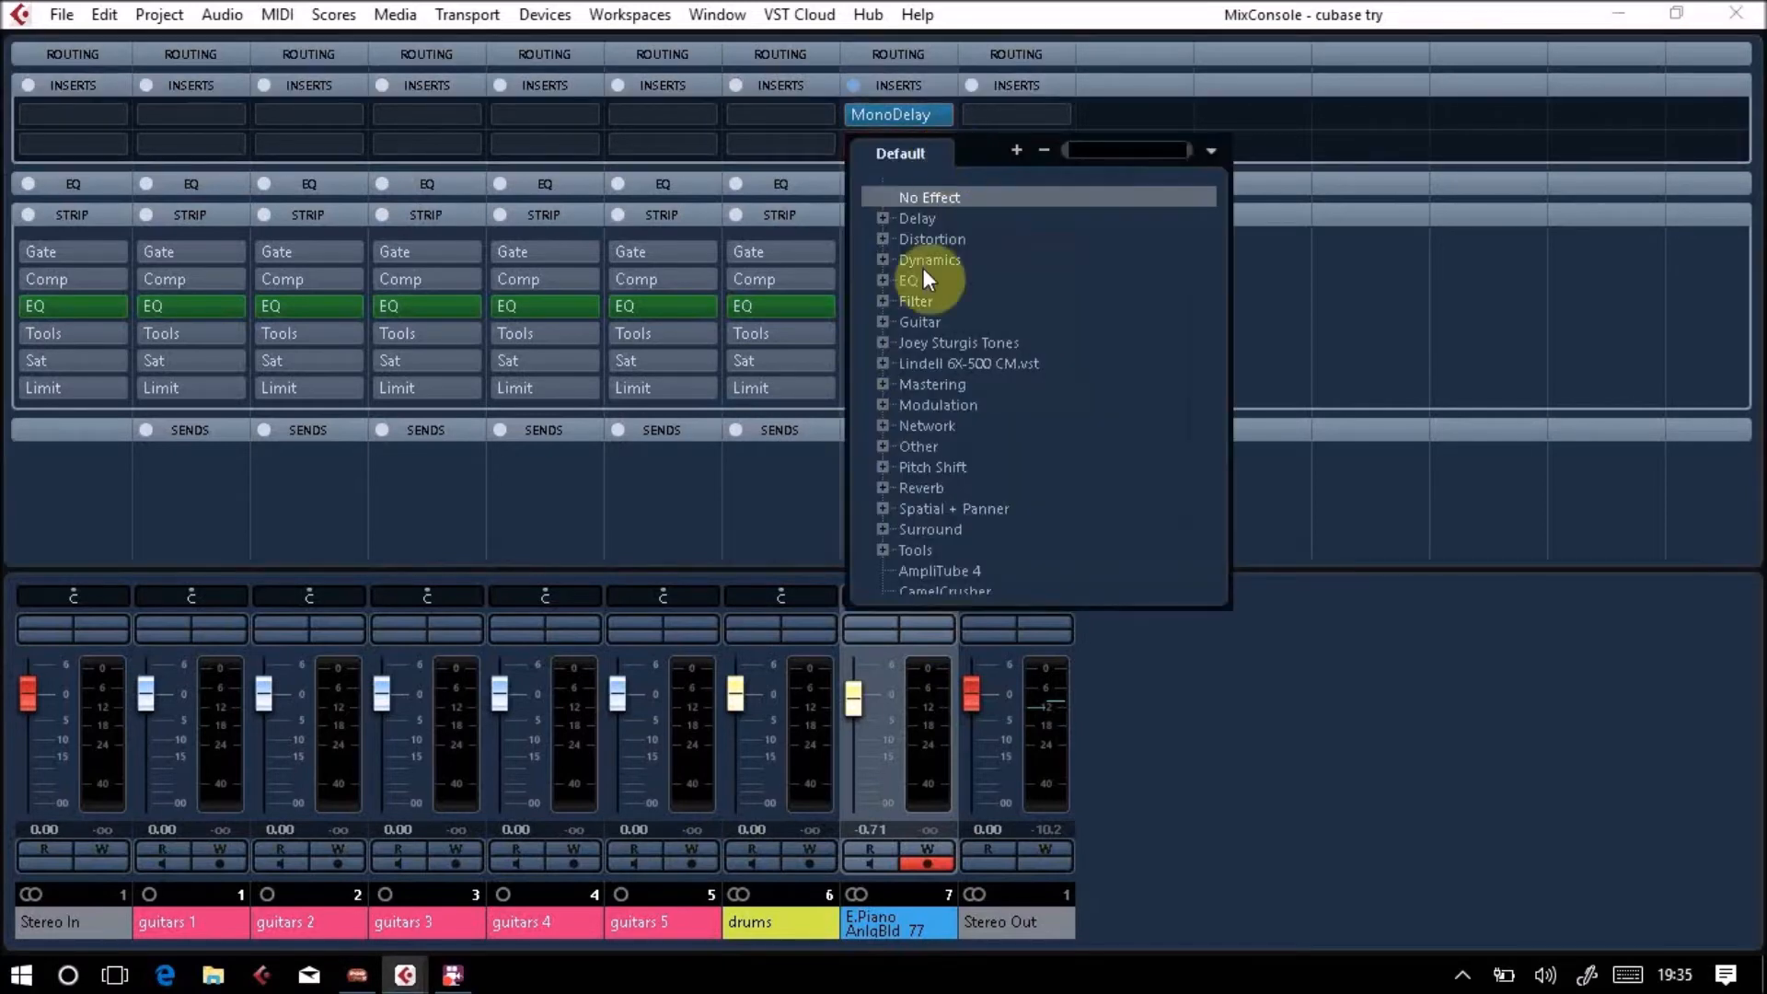
left_click(881, 489)
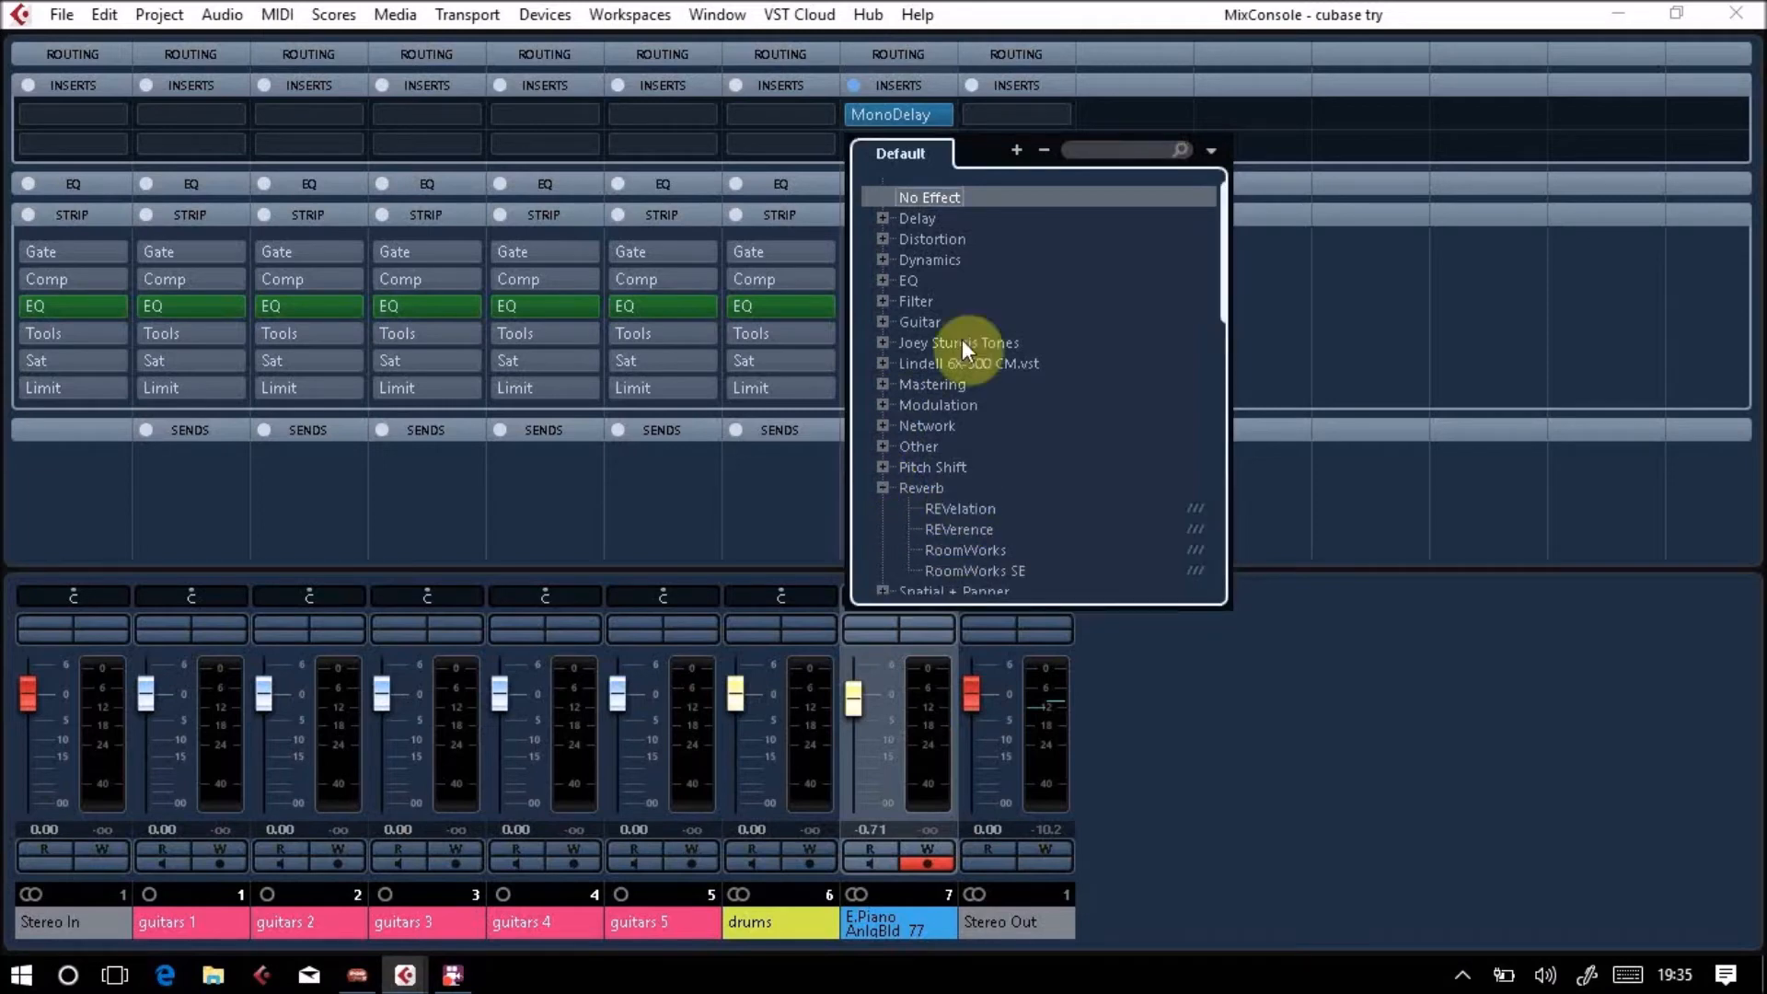
left_click(959, 551)
left_click_drag(975, 548, 926, 169)
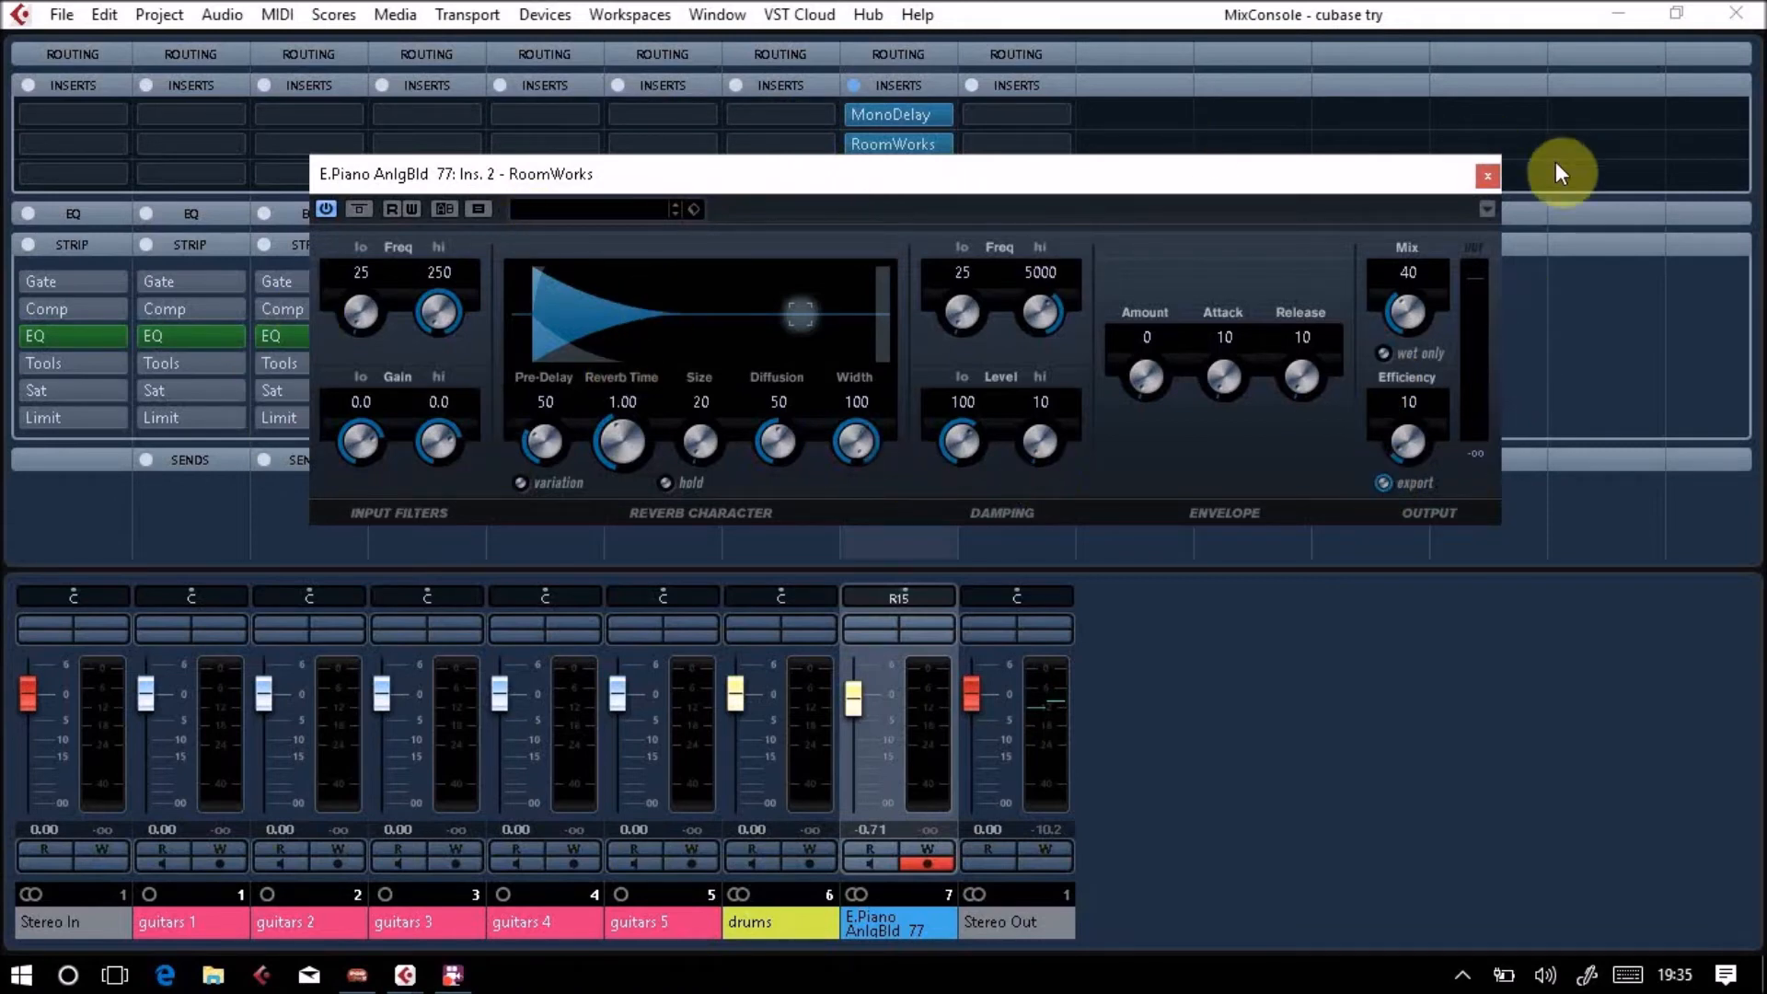
left_click(1486, 176)
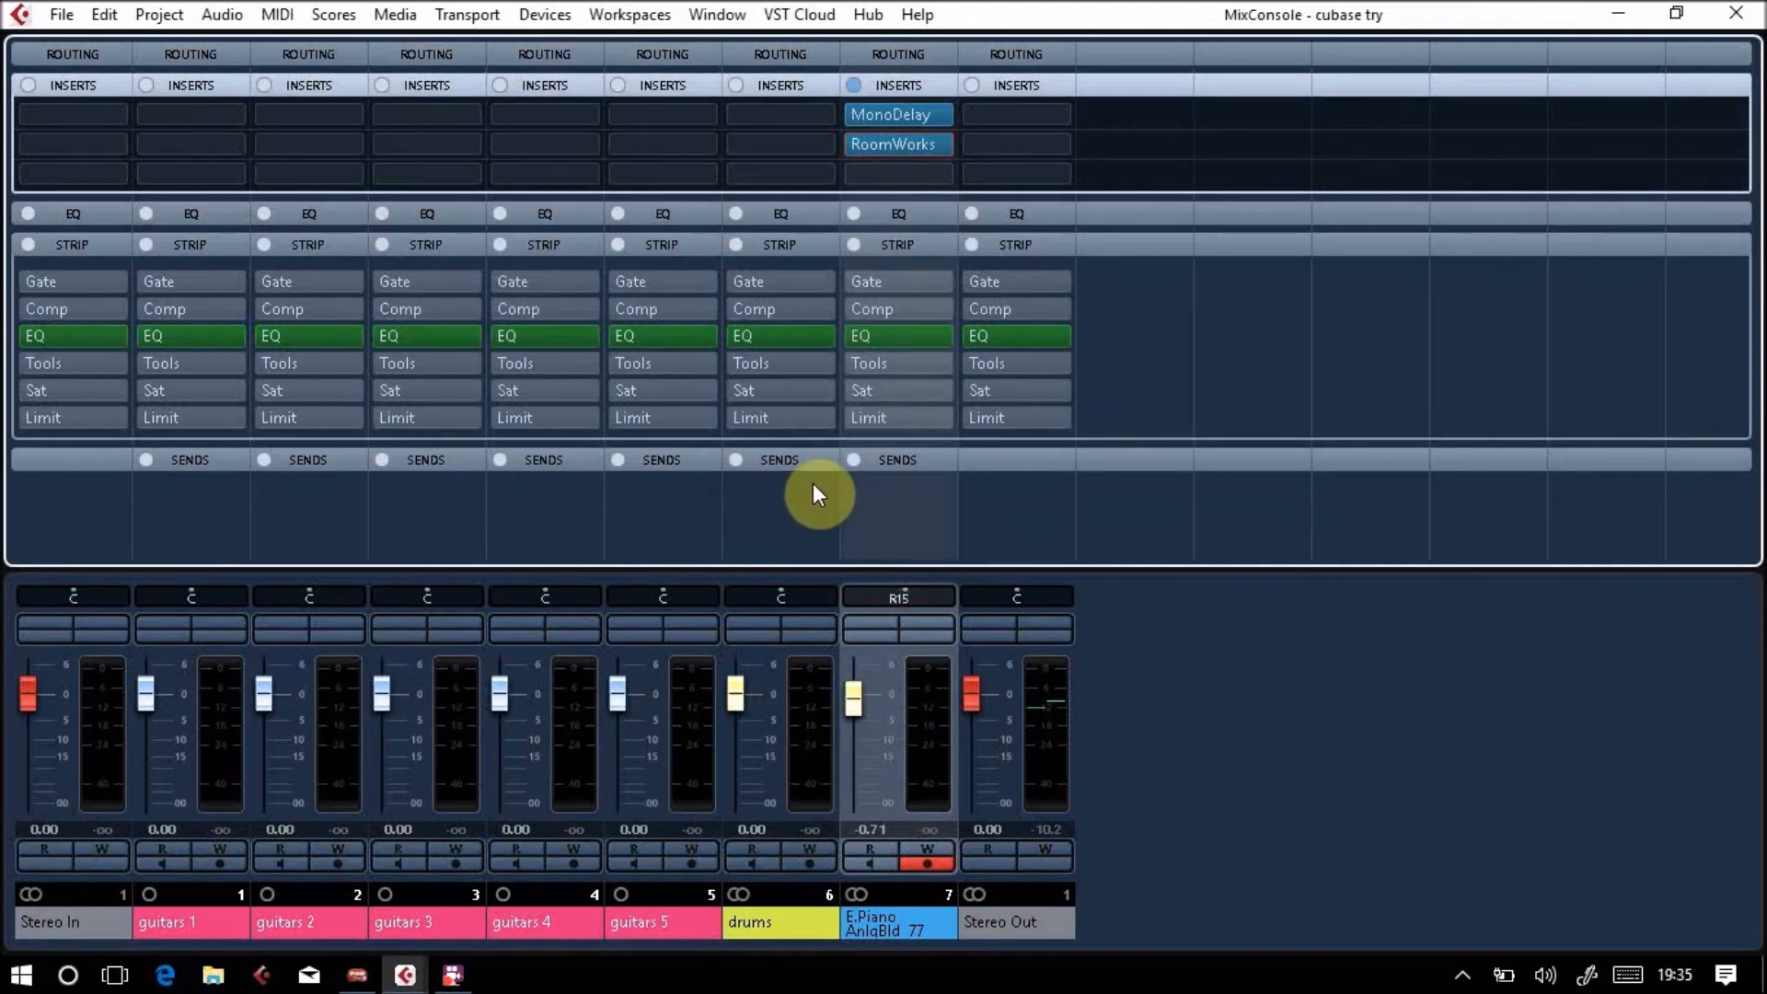
Reopen the E.Piano channel's RoomWorks insert and set its mix to 28
left_click(265, 529)
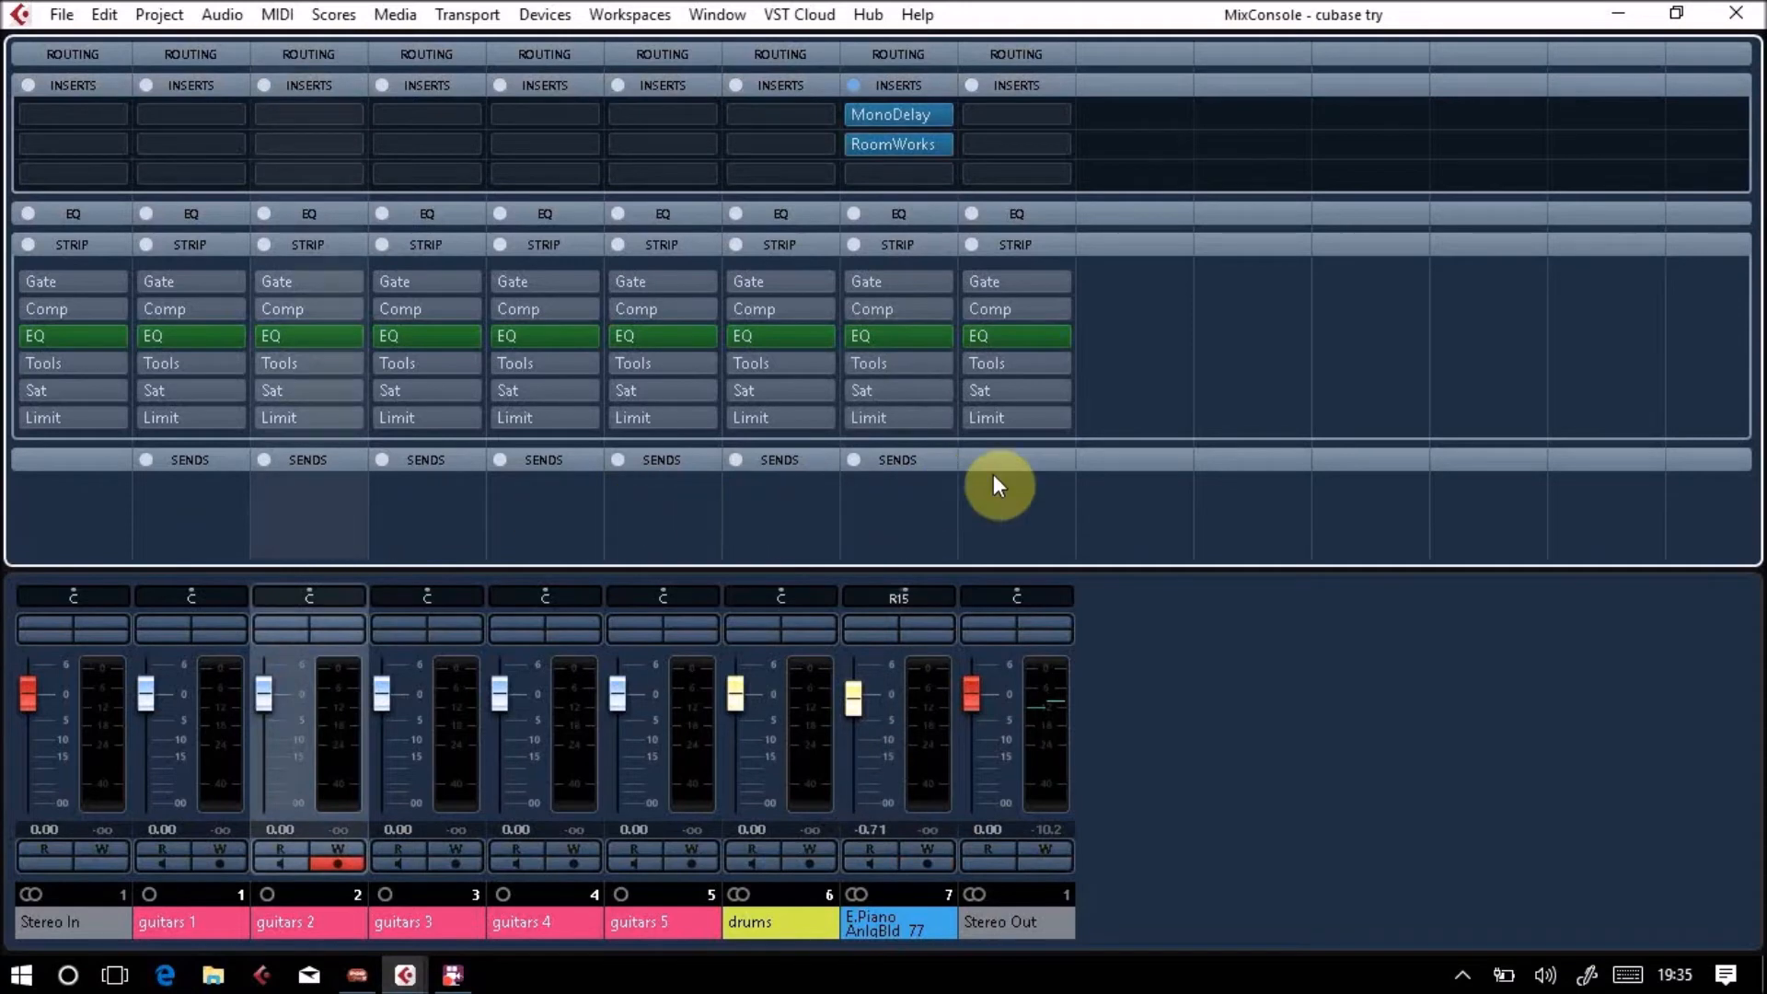
double_click(892, 146)
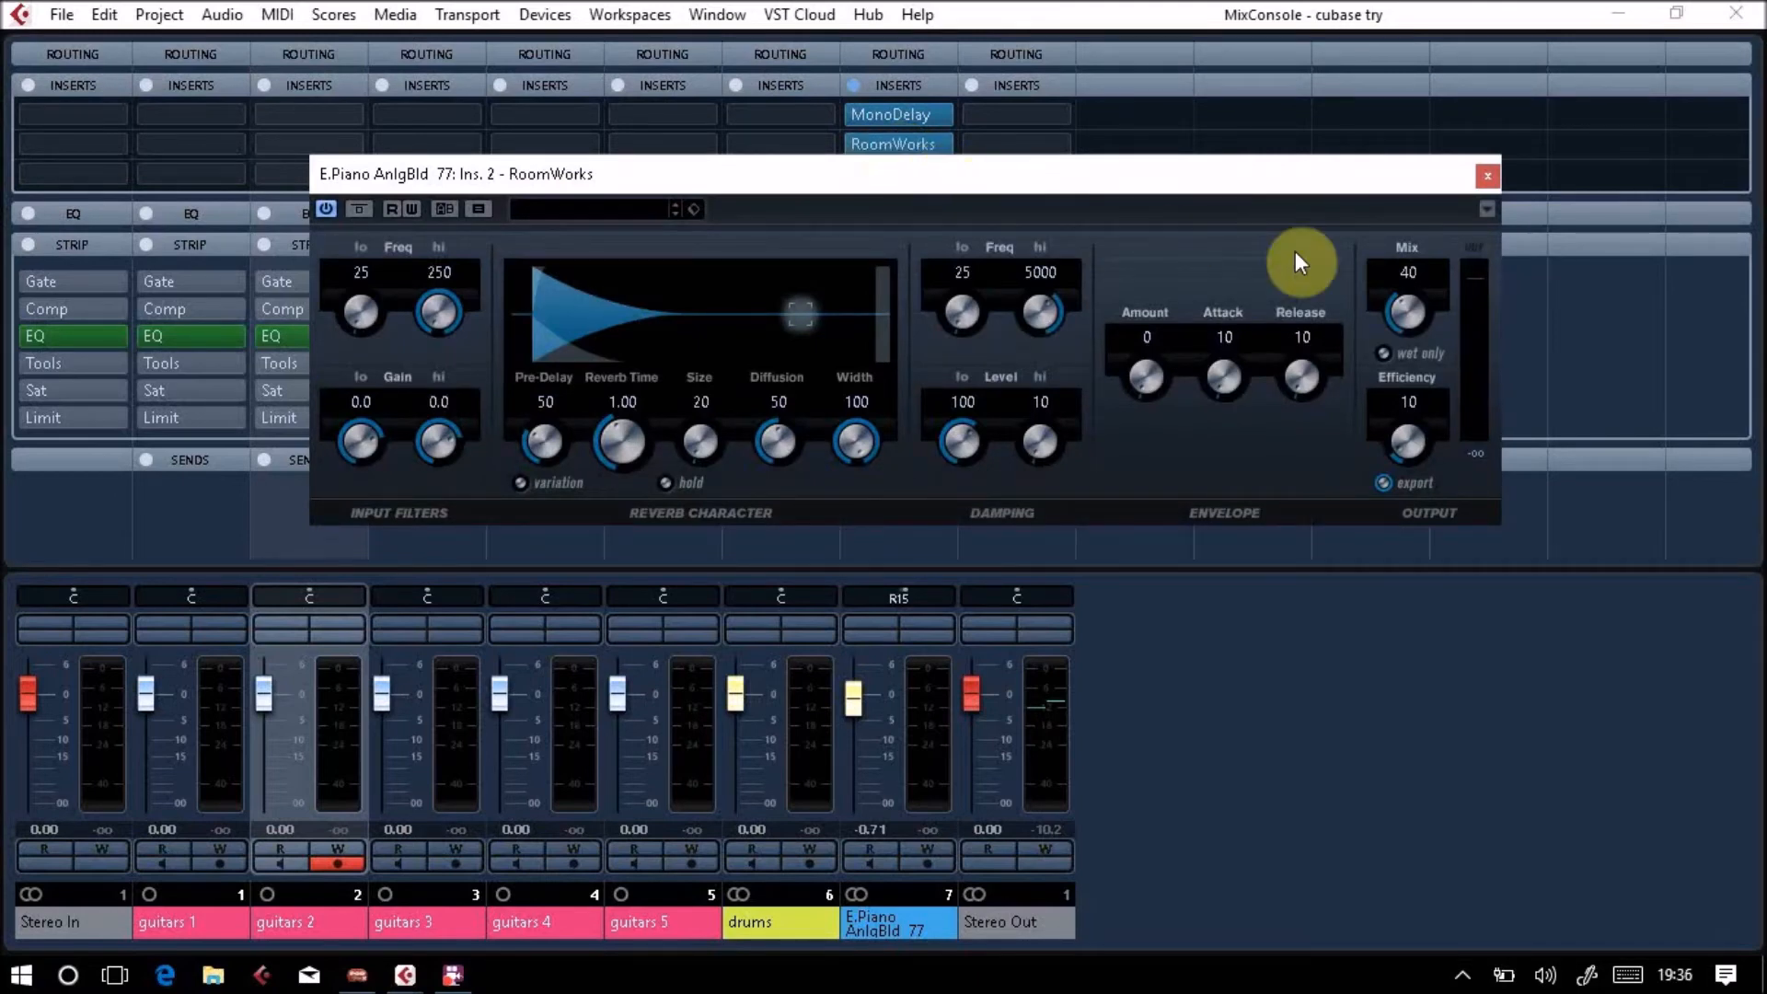
left_click_drag(1401, 297, 1406, 331)
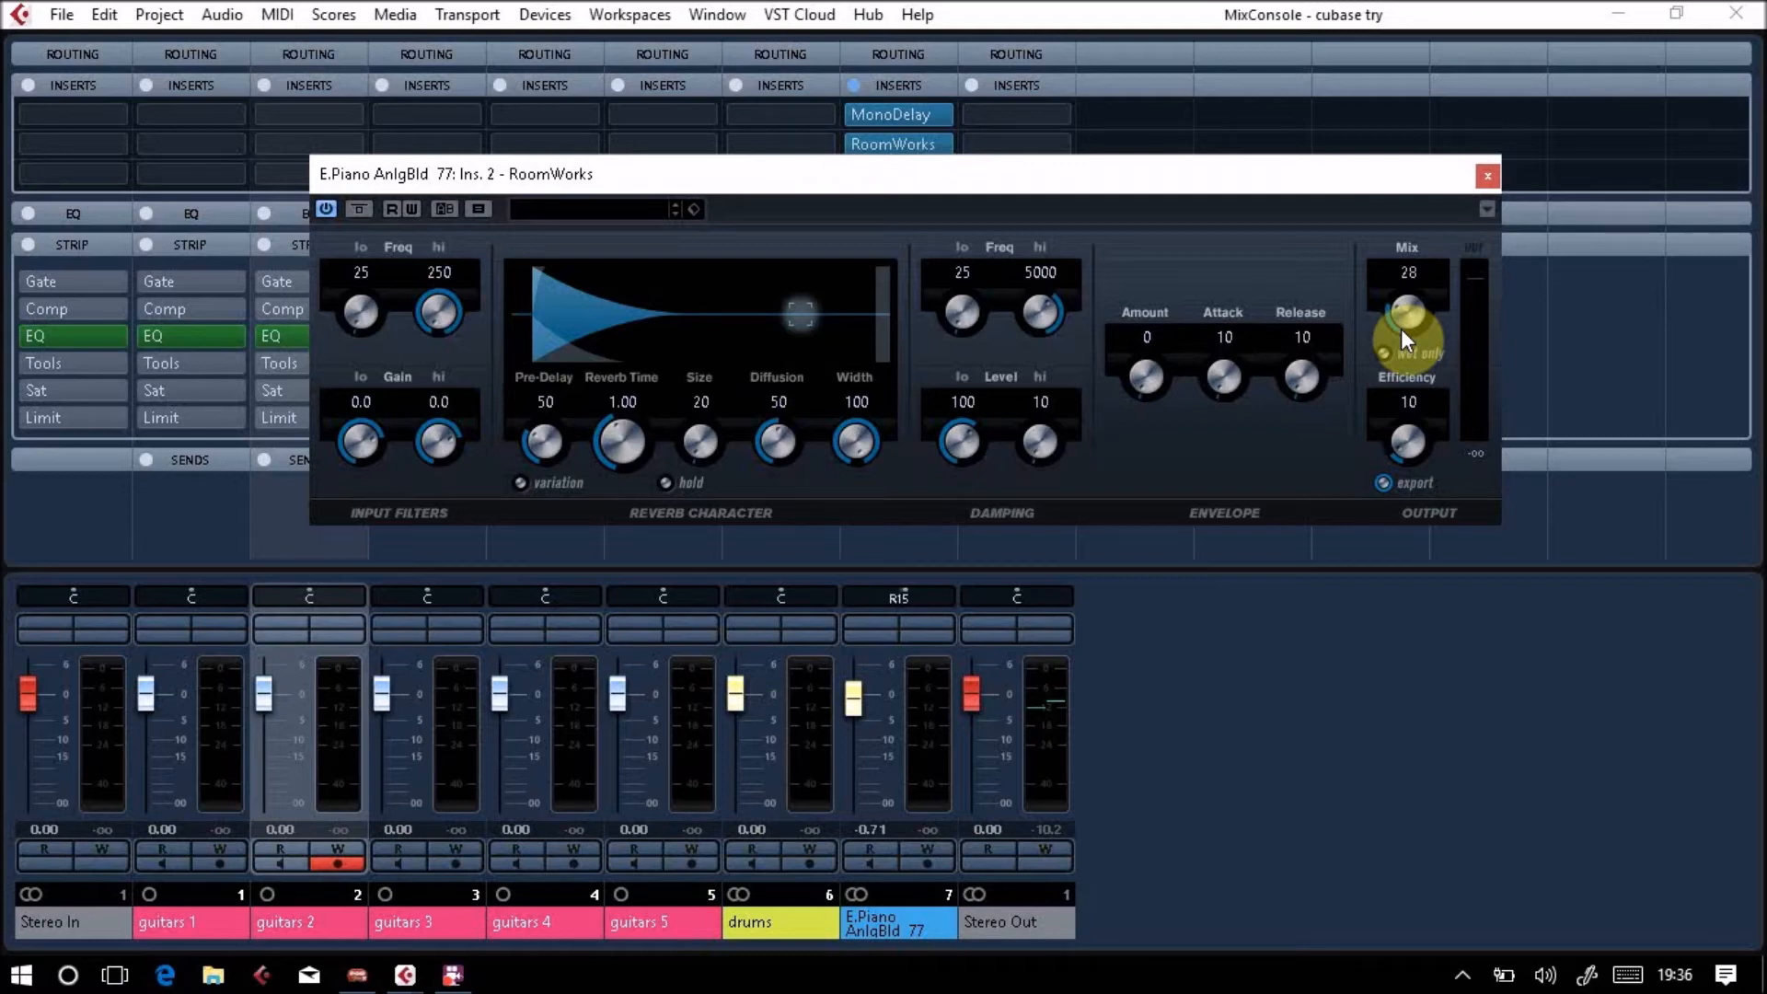
left_click(1486, 181)
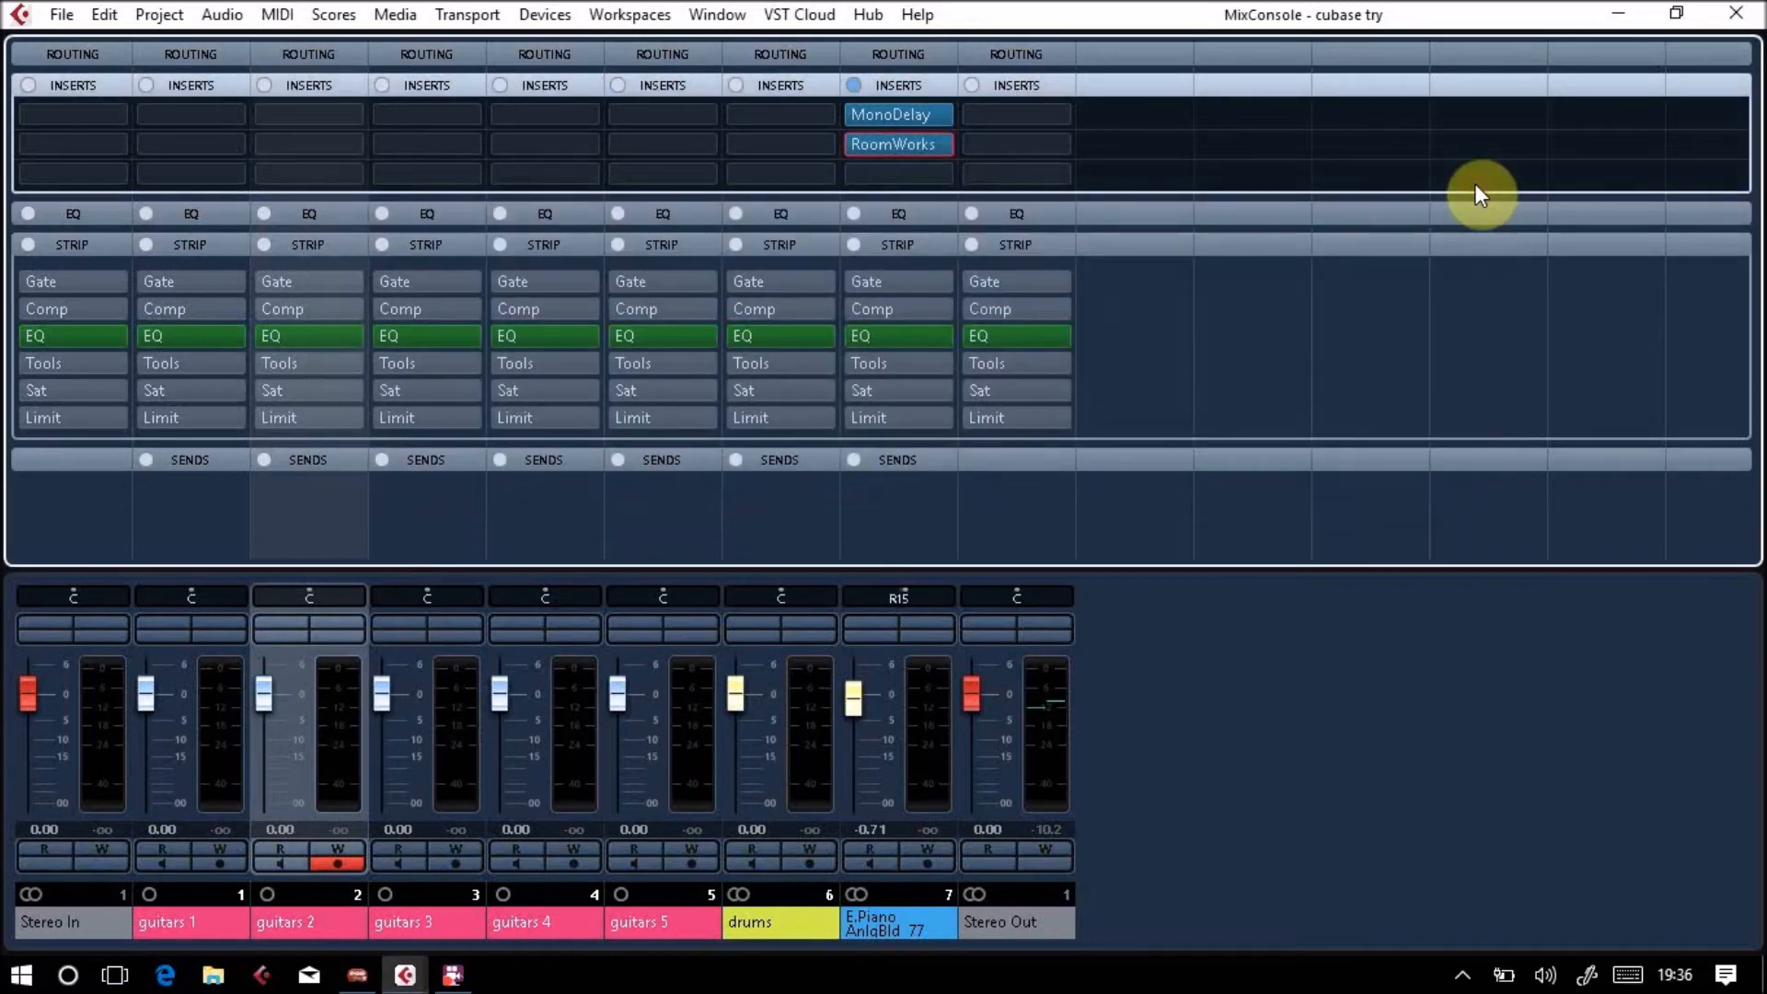
Remove RoomWorks from the E.Piano channel's second insert slot, discarding its changes
left_click(943, 144)
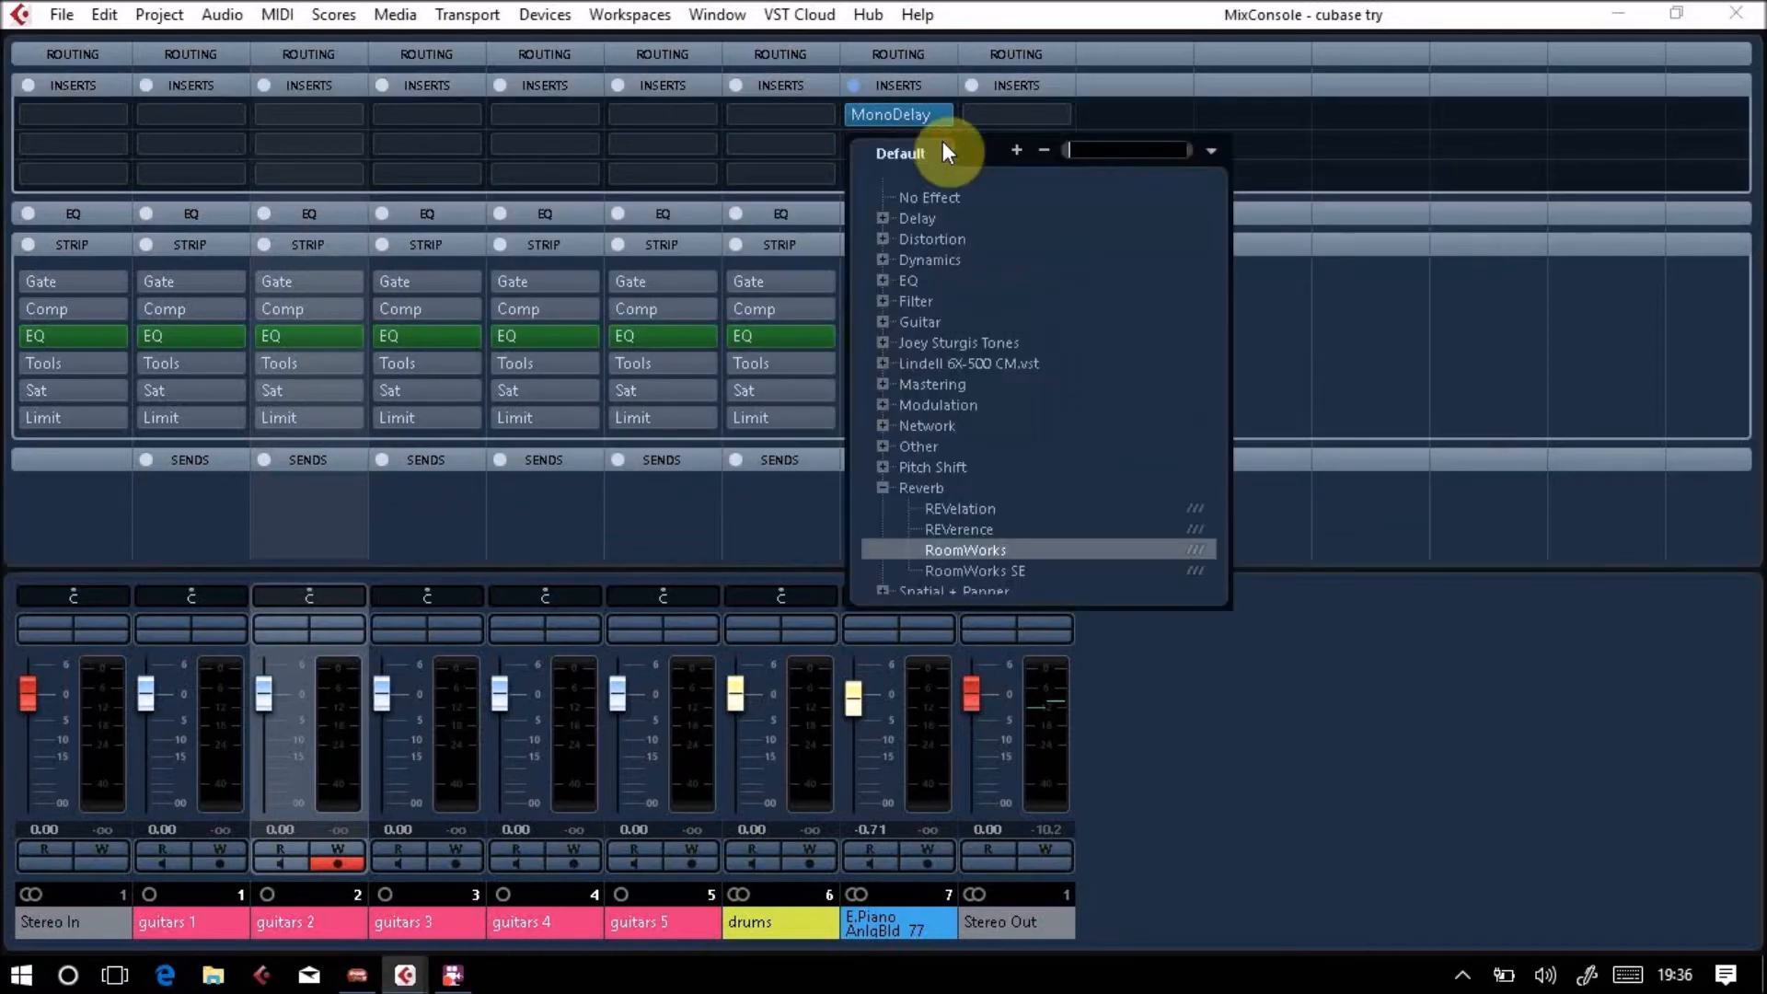
left_click(910, 202)
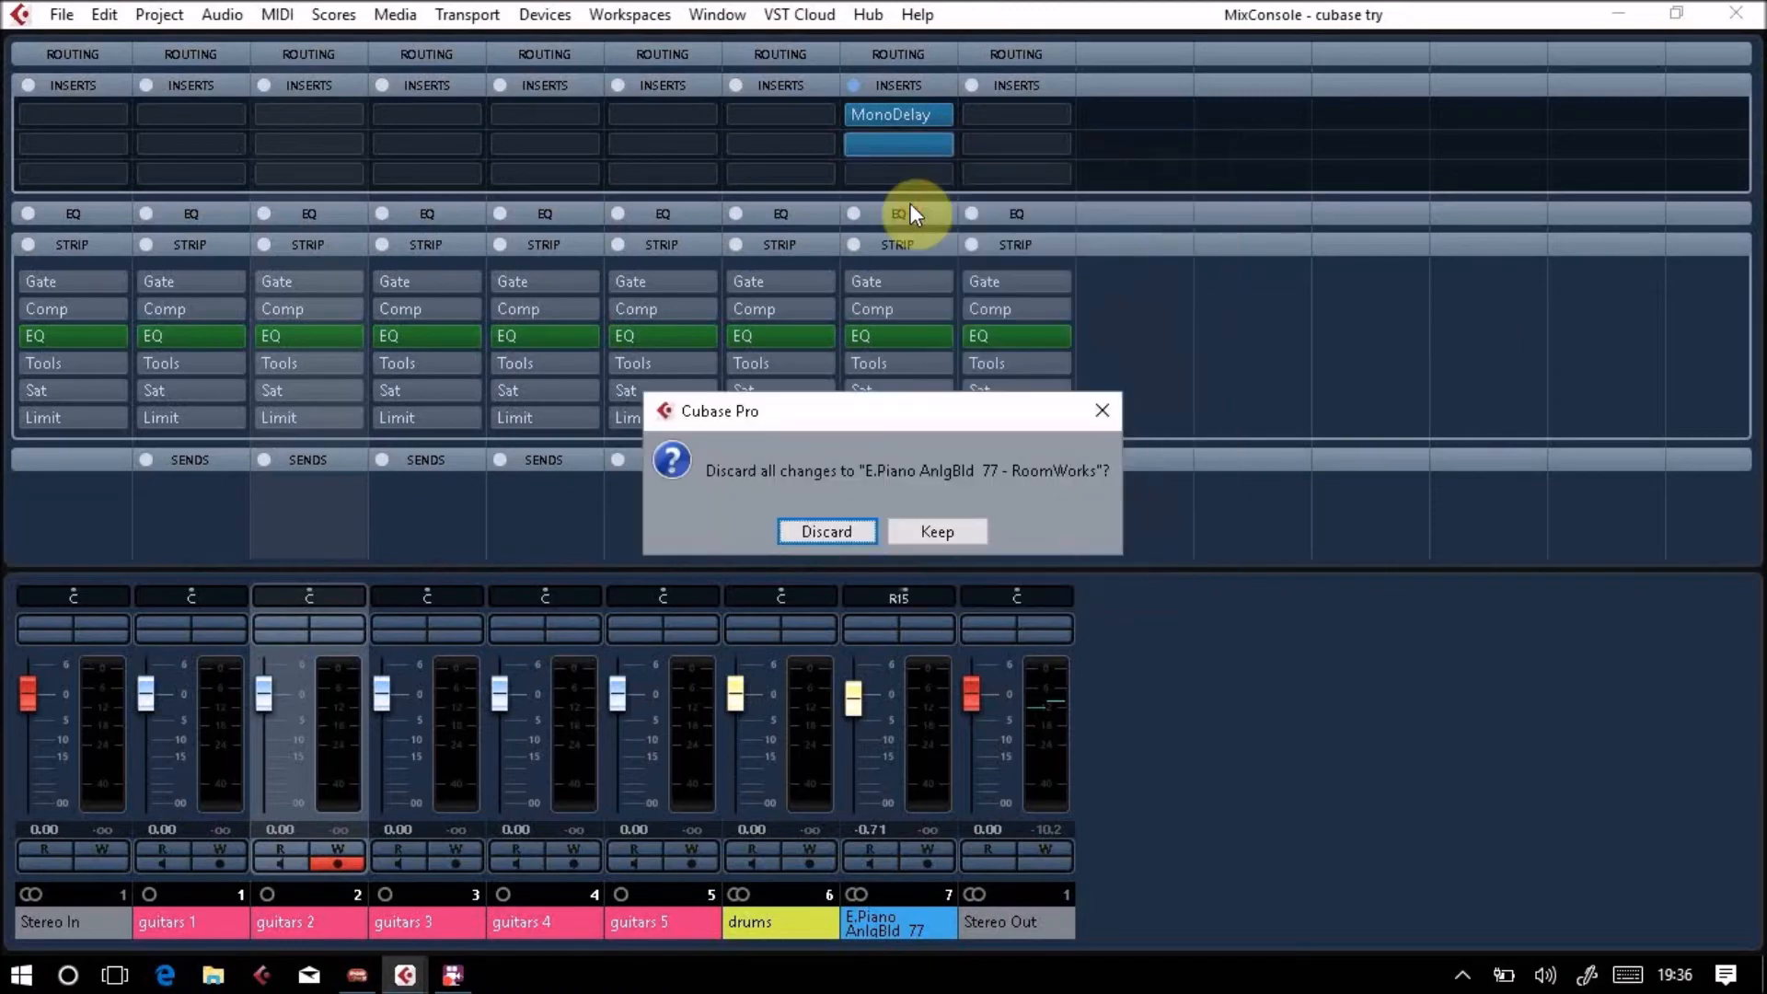
left_click(898, 533)
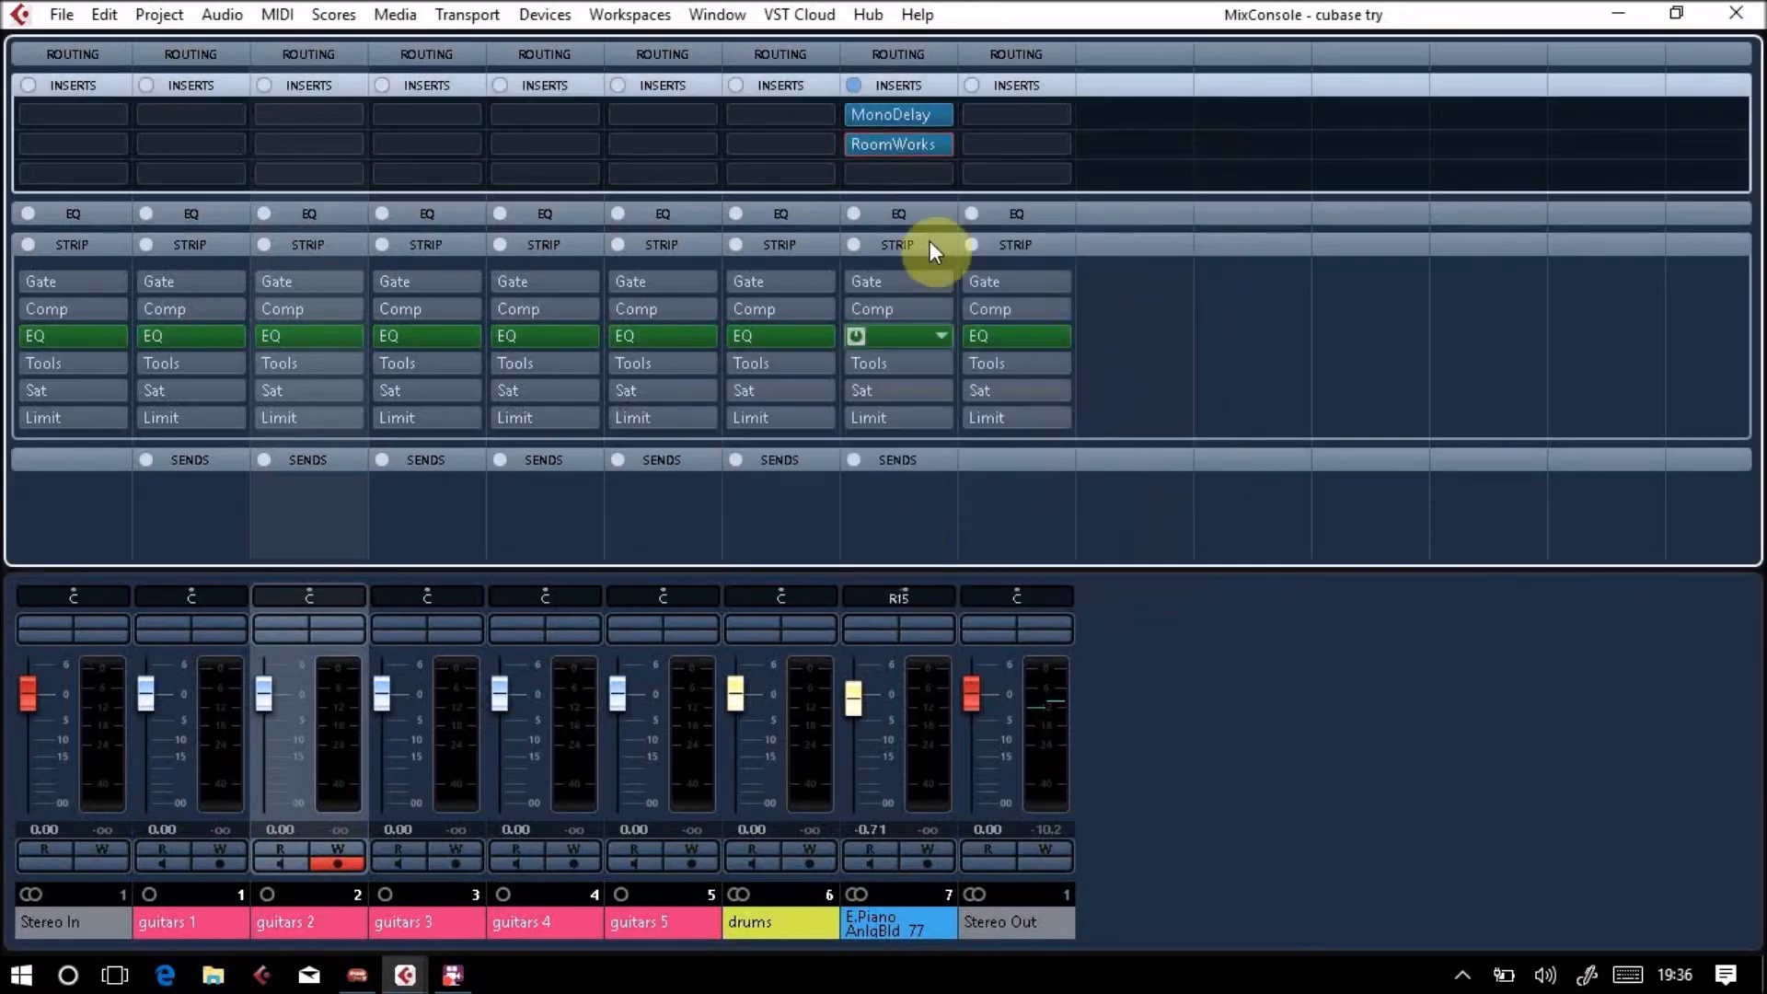
left_click(940, 147)
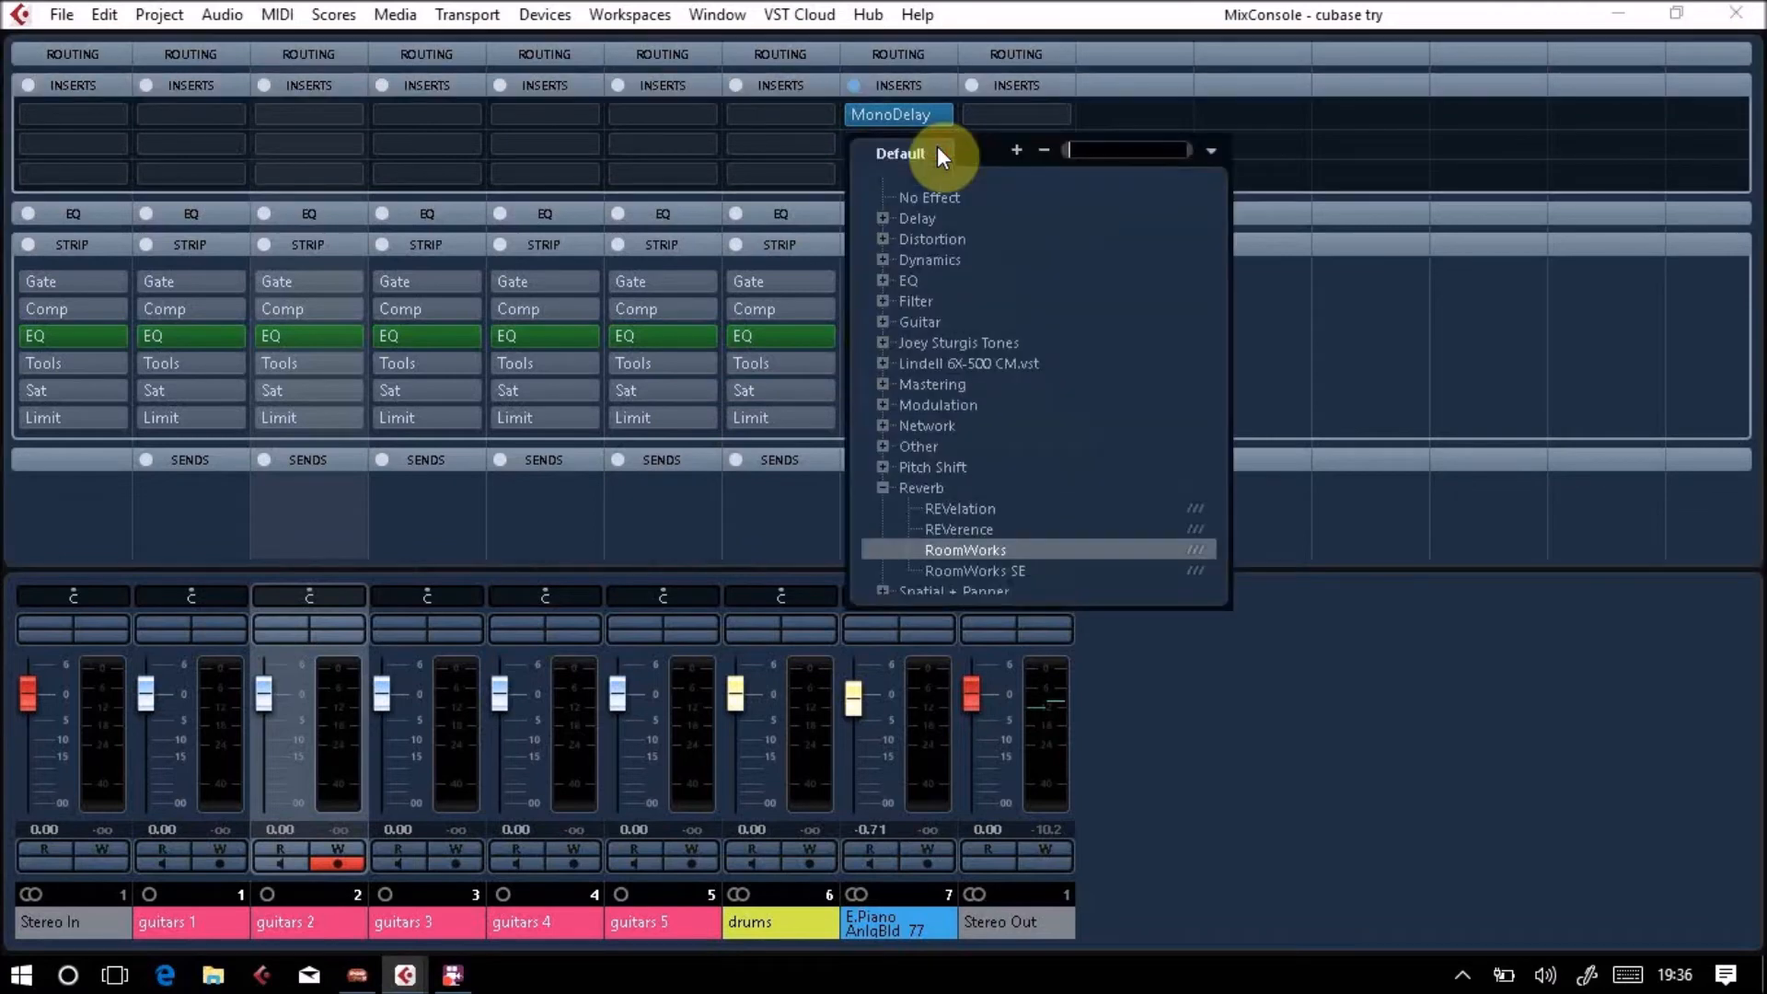
left_click(911, 195)
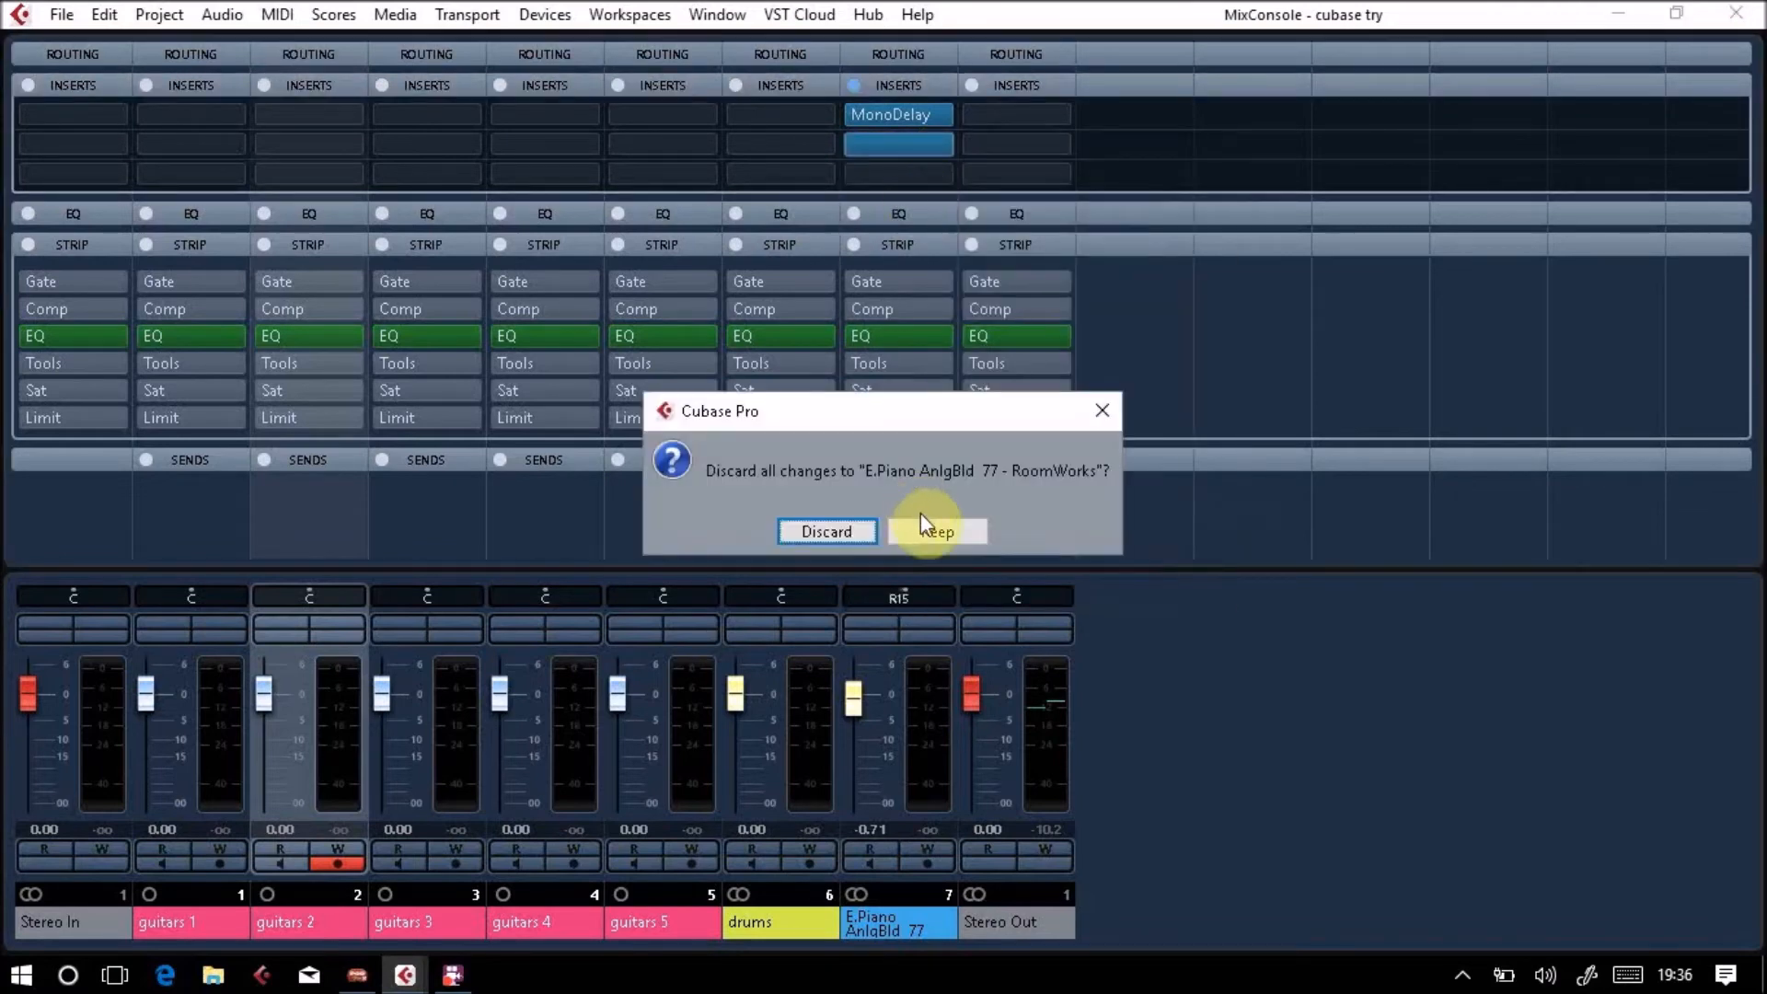
left_click(850, 540)
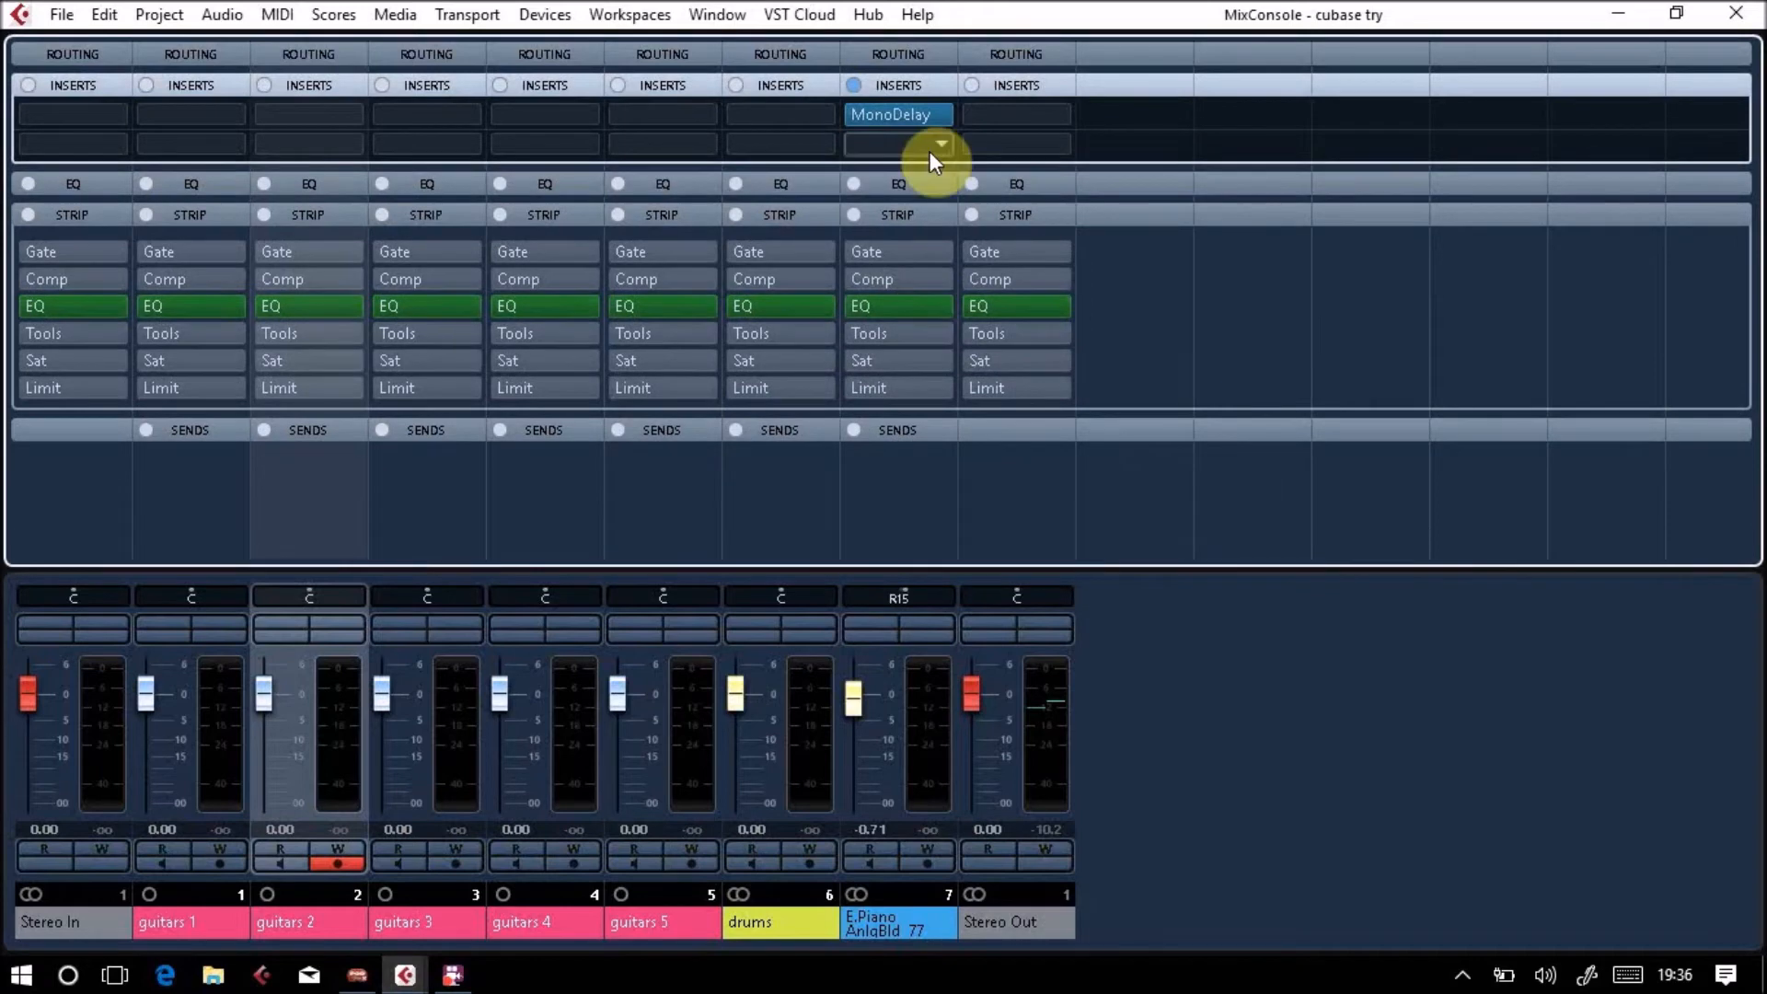
Start playback of the looped E.Piano part from the project window and return to the MixConsole
left_click(947, 148)
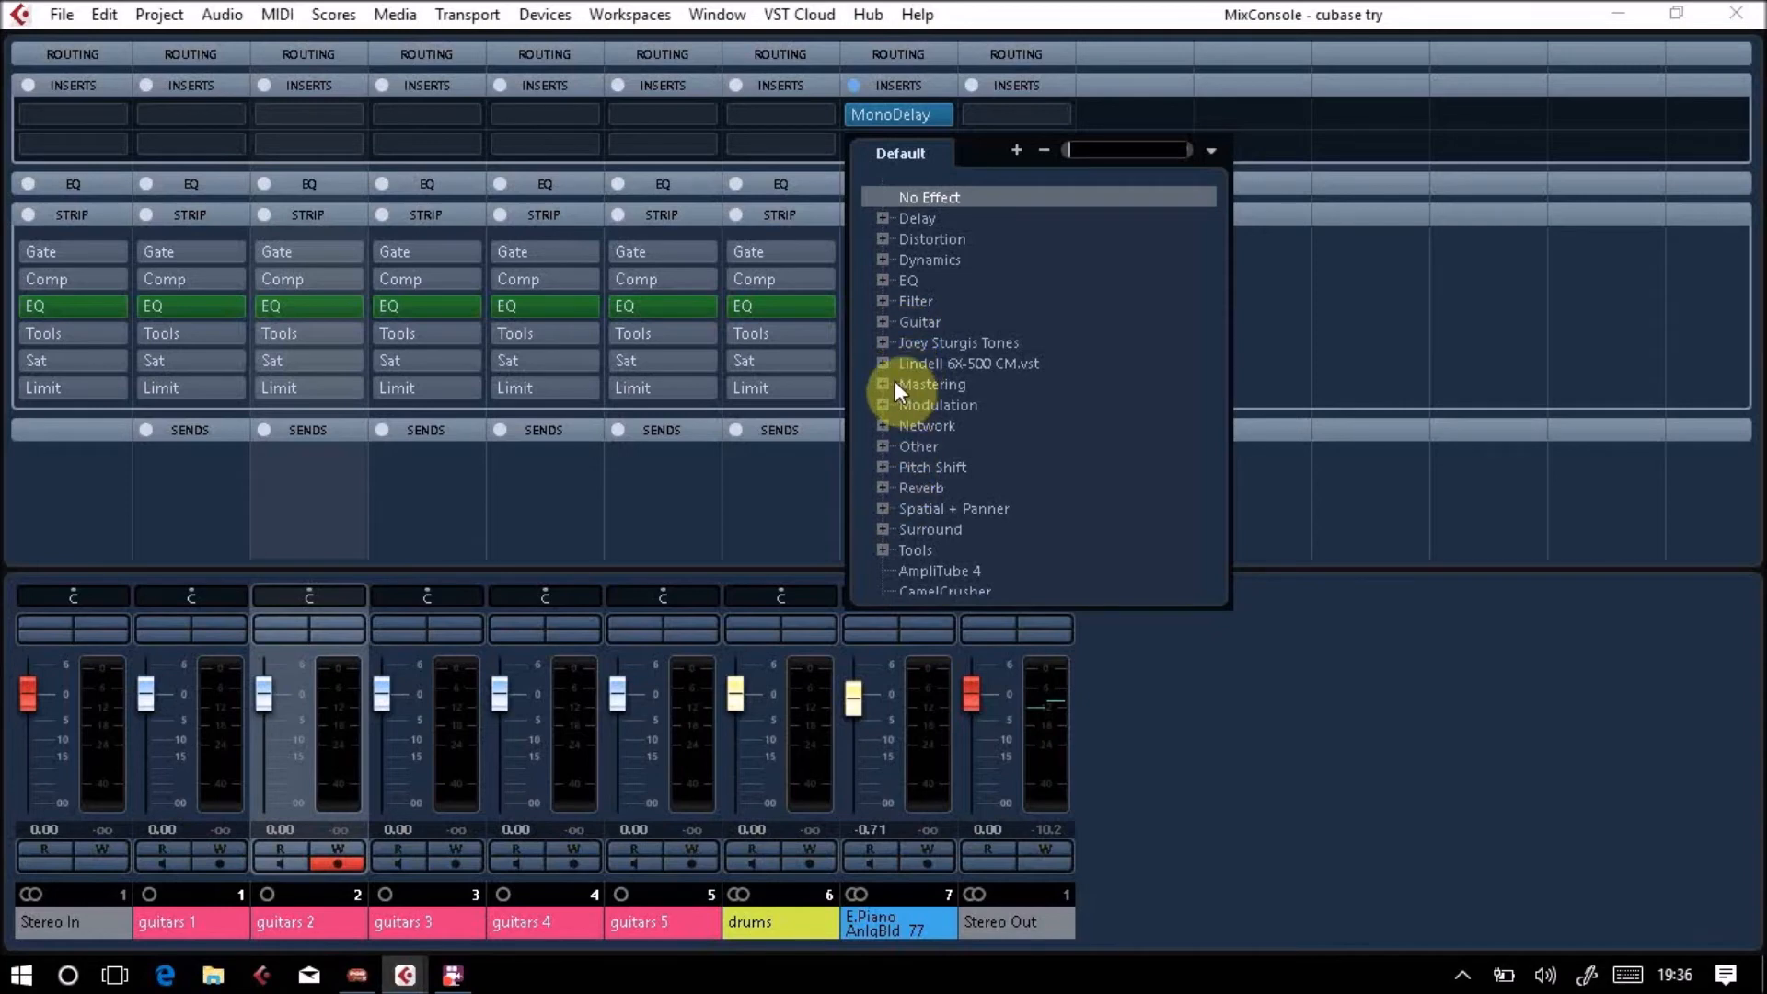
left_click(1744, 24)
left_click(1737, 15)
key("space")
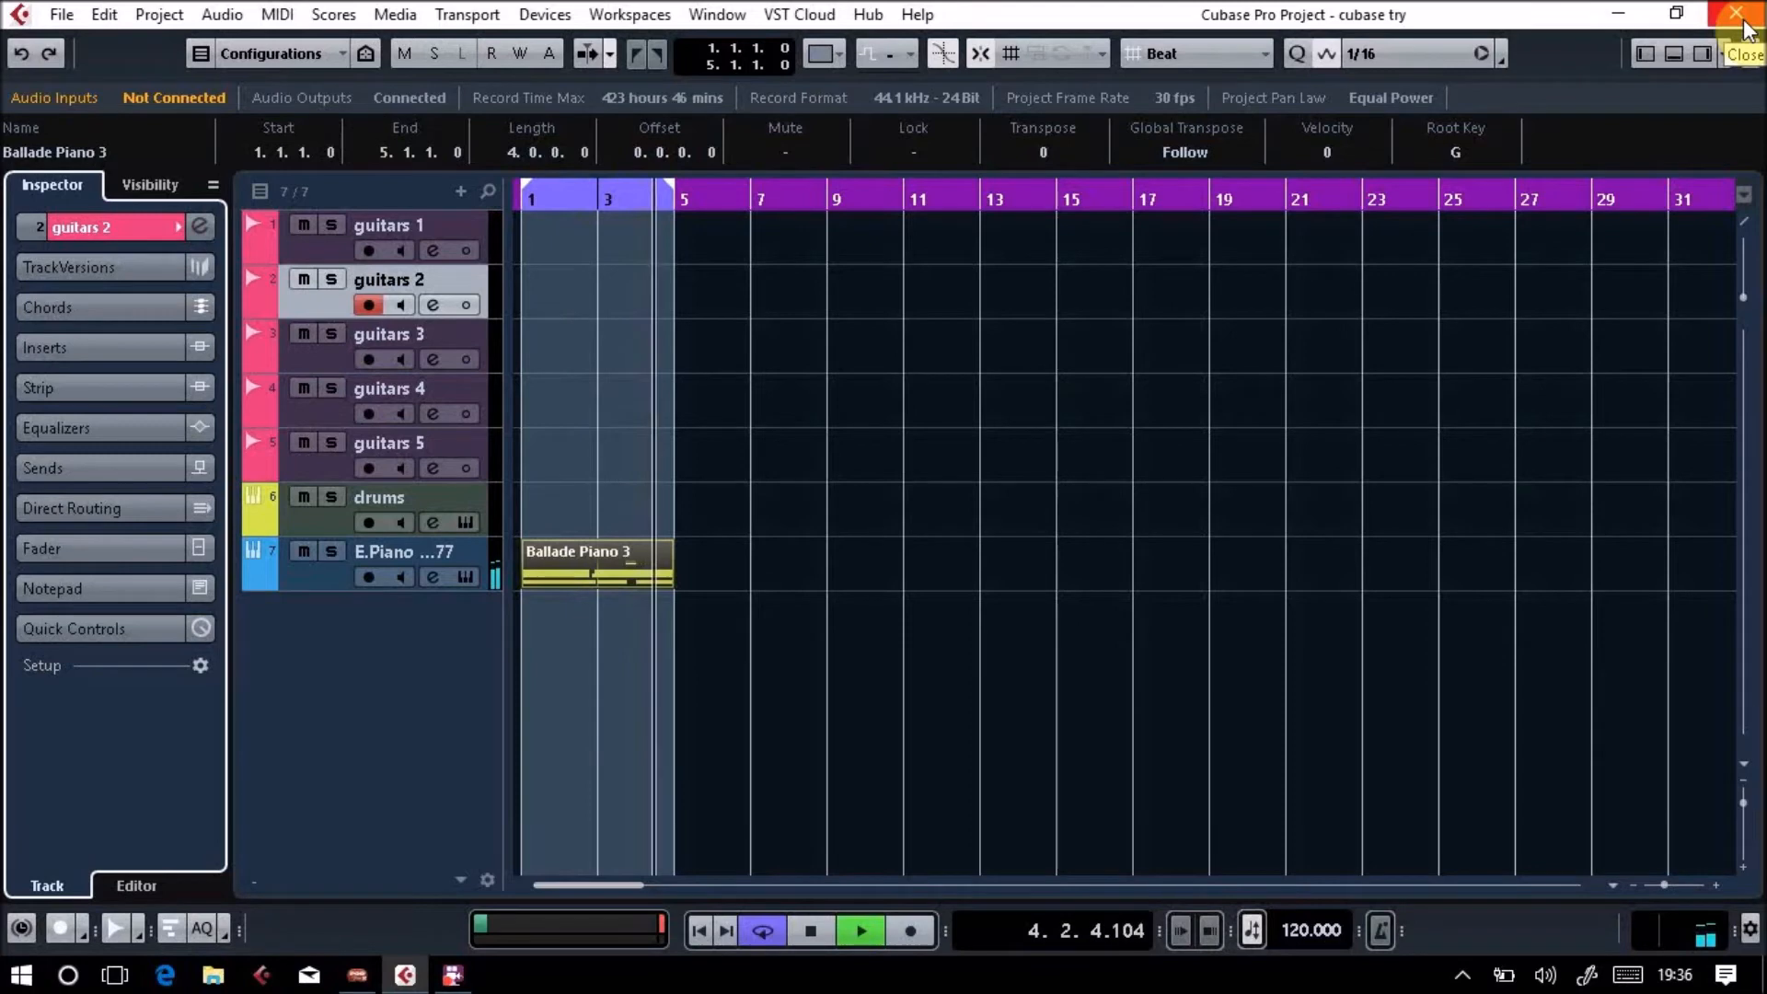
key("F3")
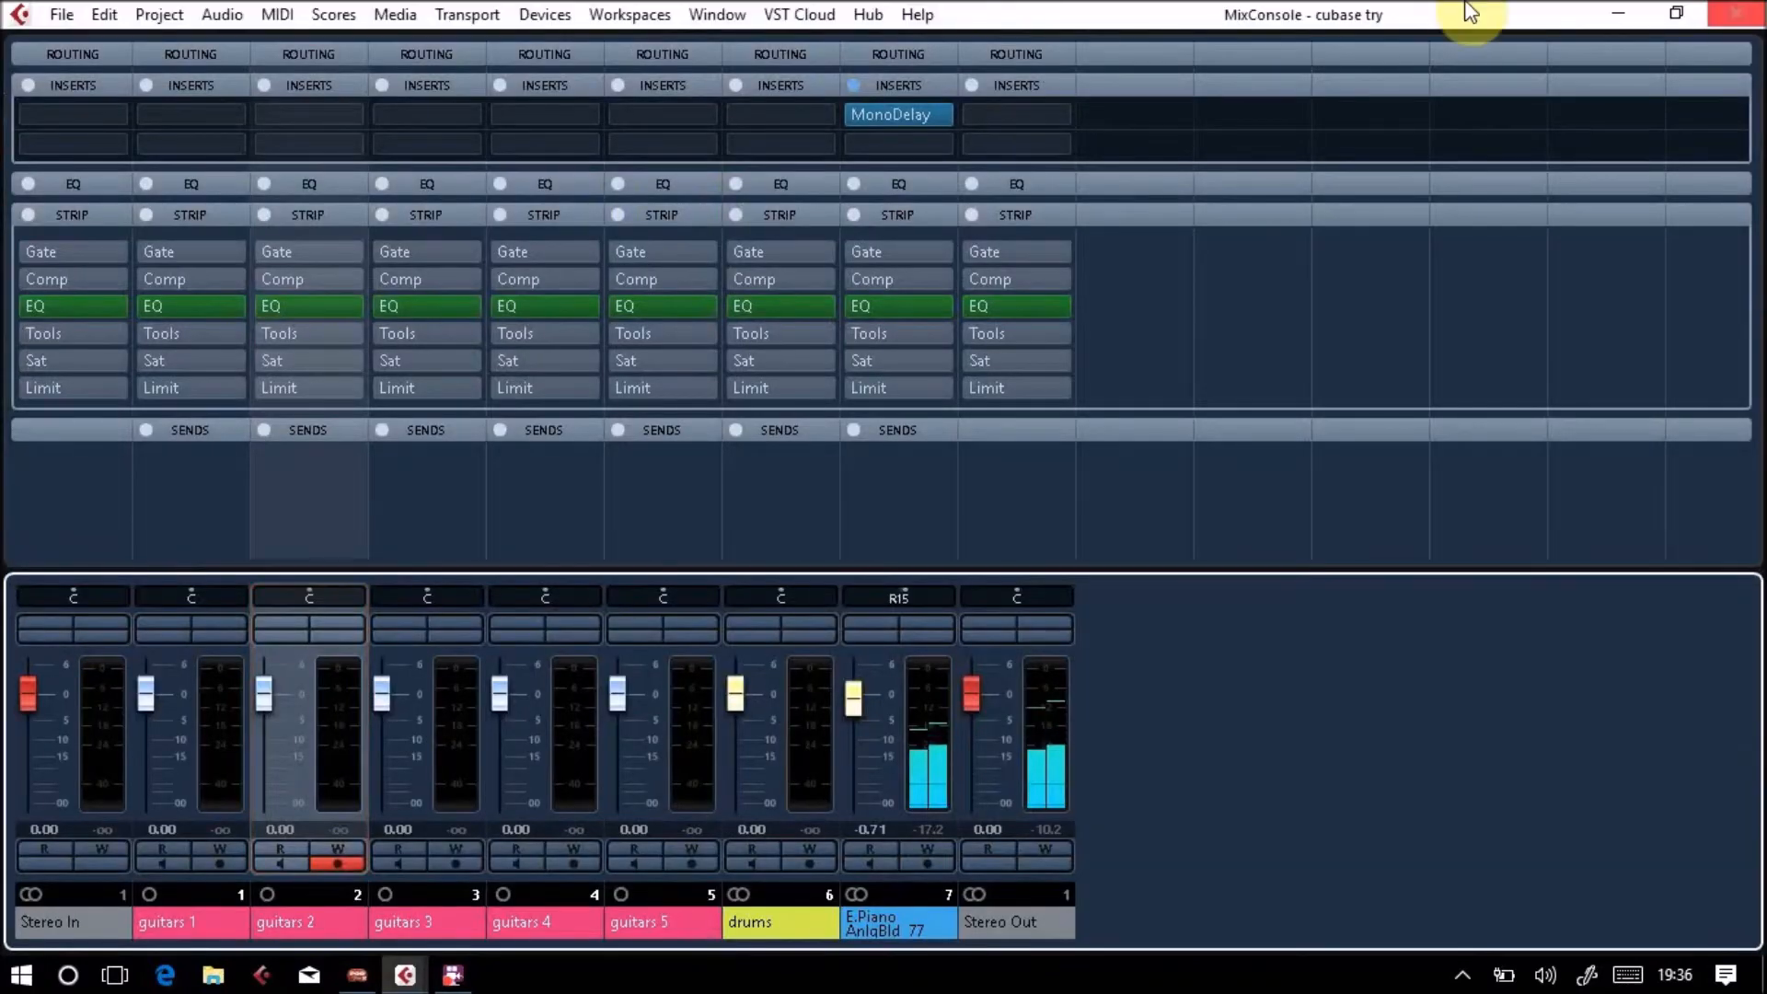
Insert the Chorus modulation effect in the E.Piano channel's second insert slot and set its mix to 92
left_click(946, 143)
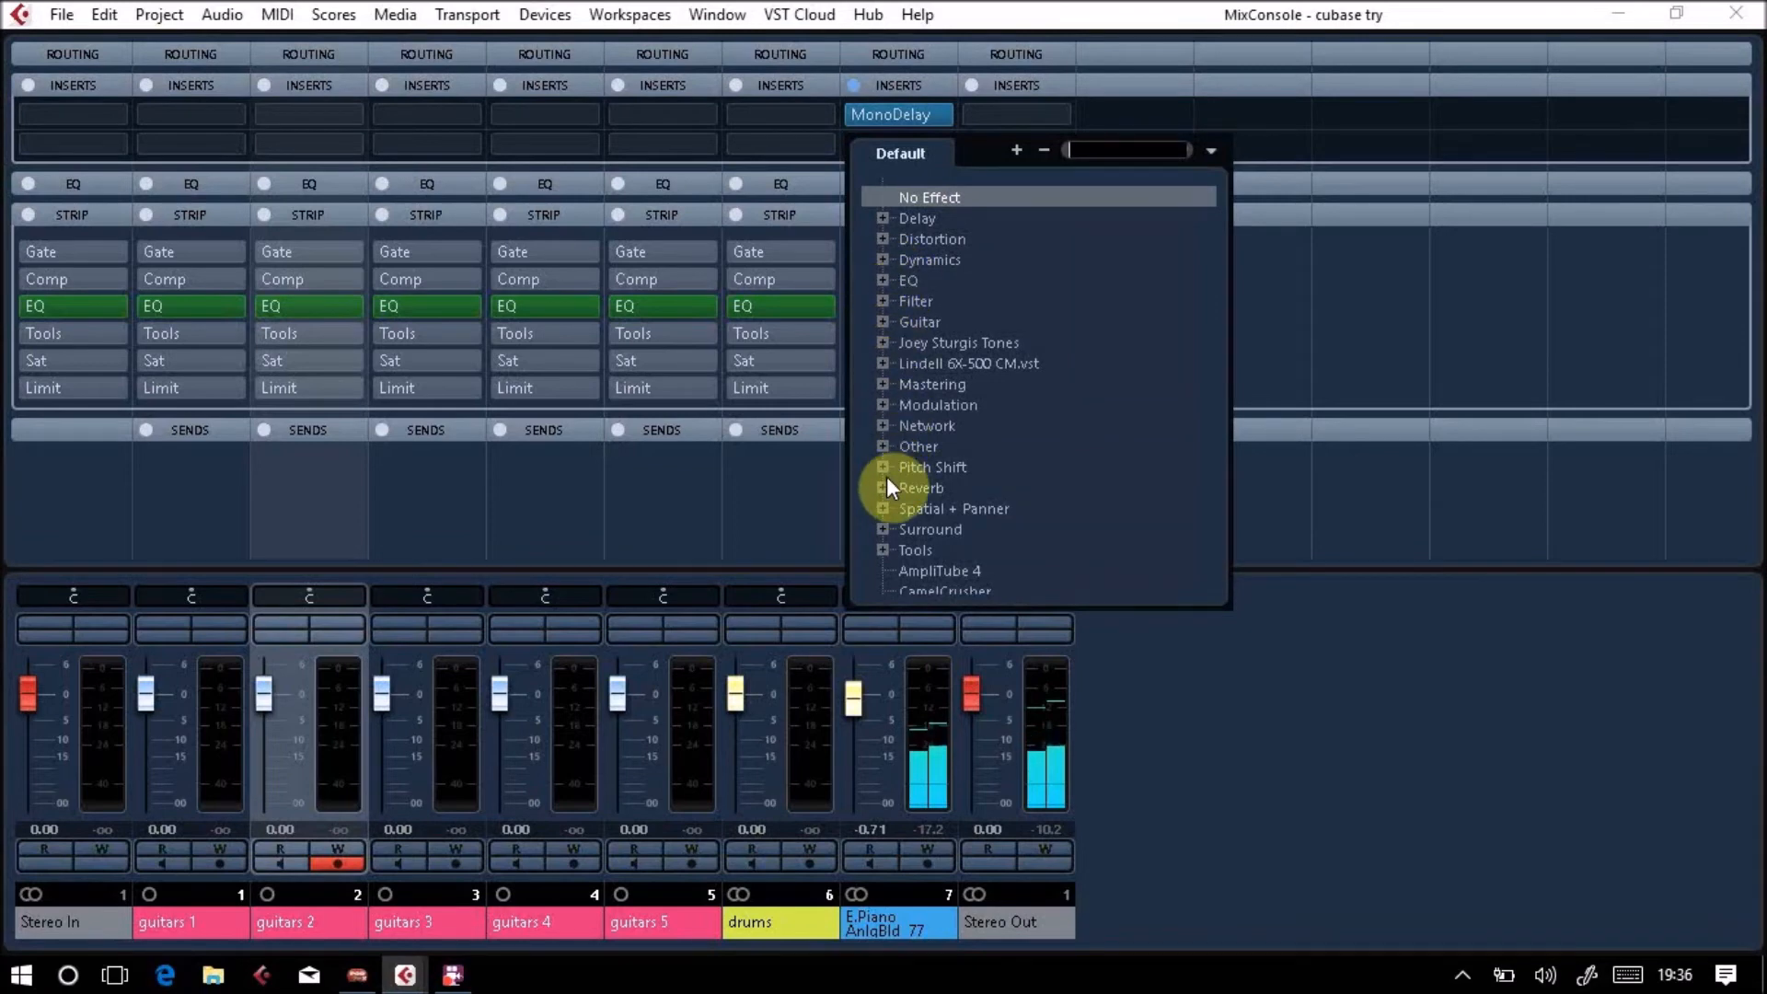
left_click(882, 405)
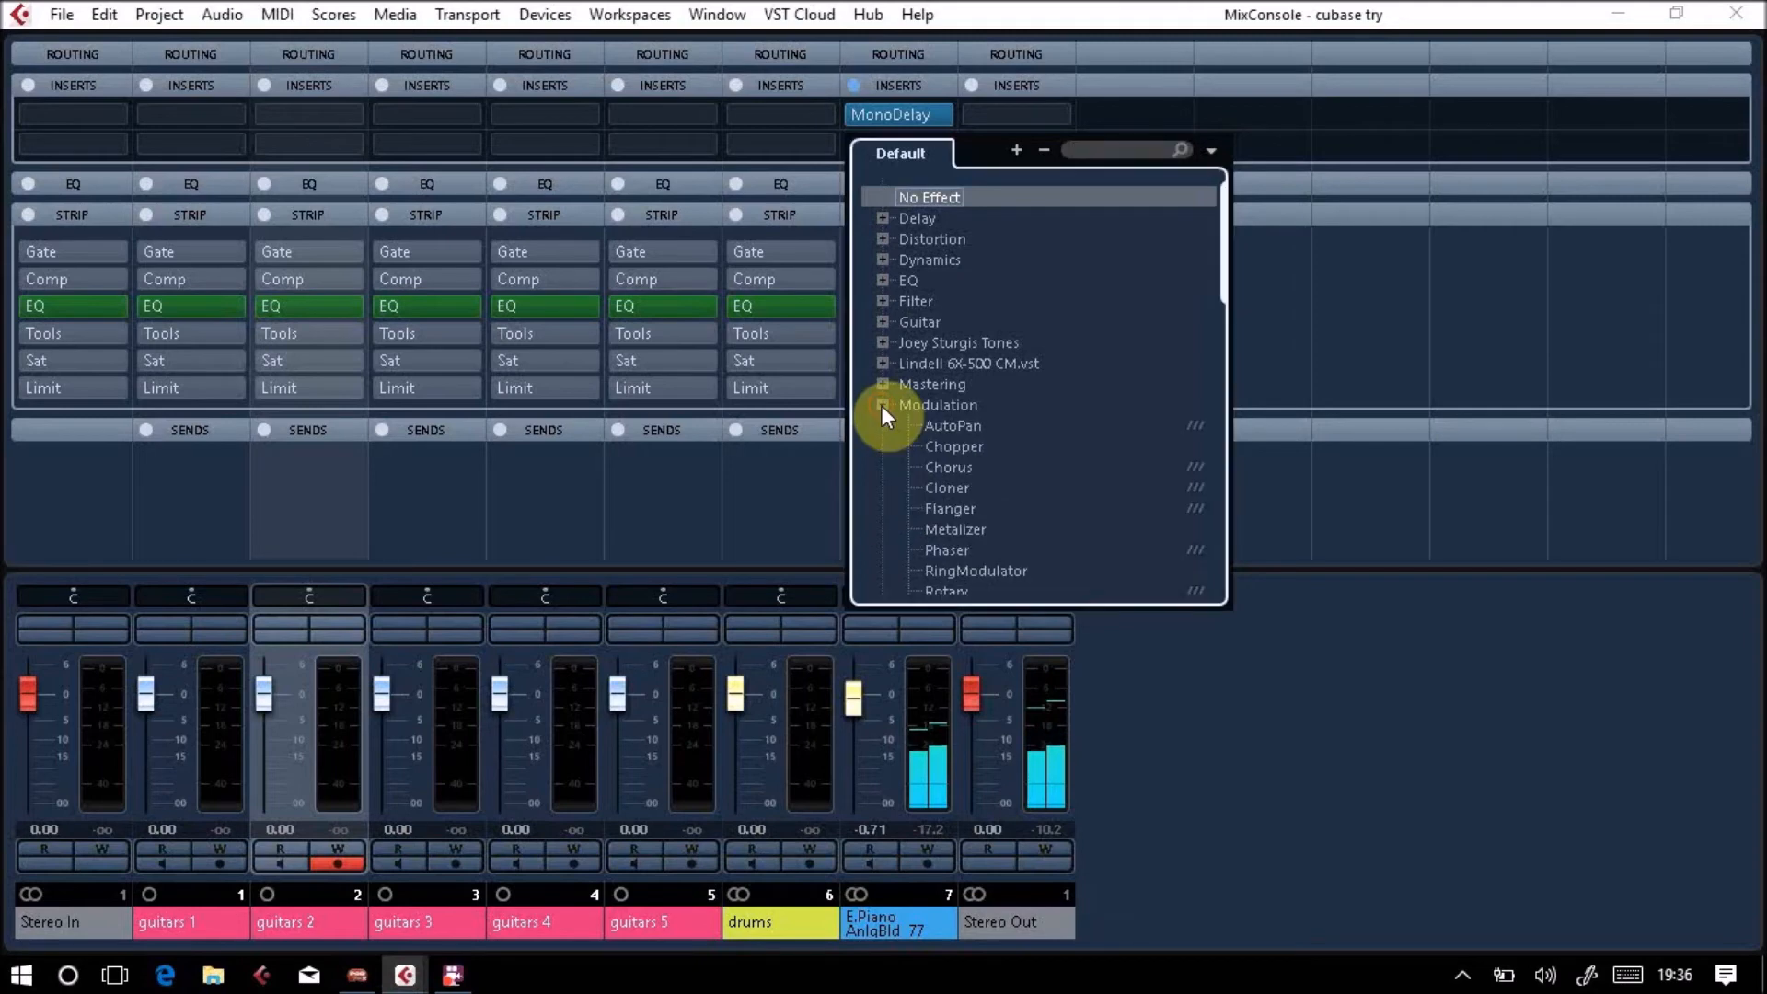
left_click(945, 462)
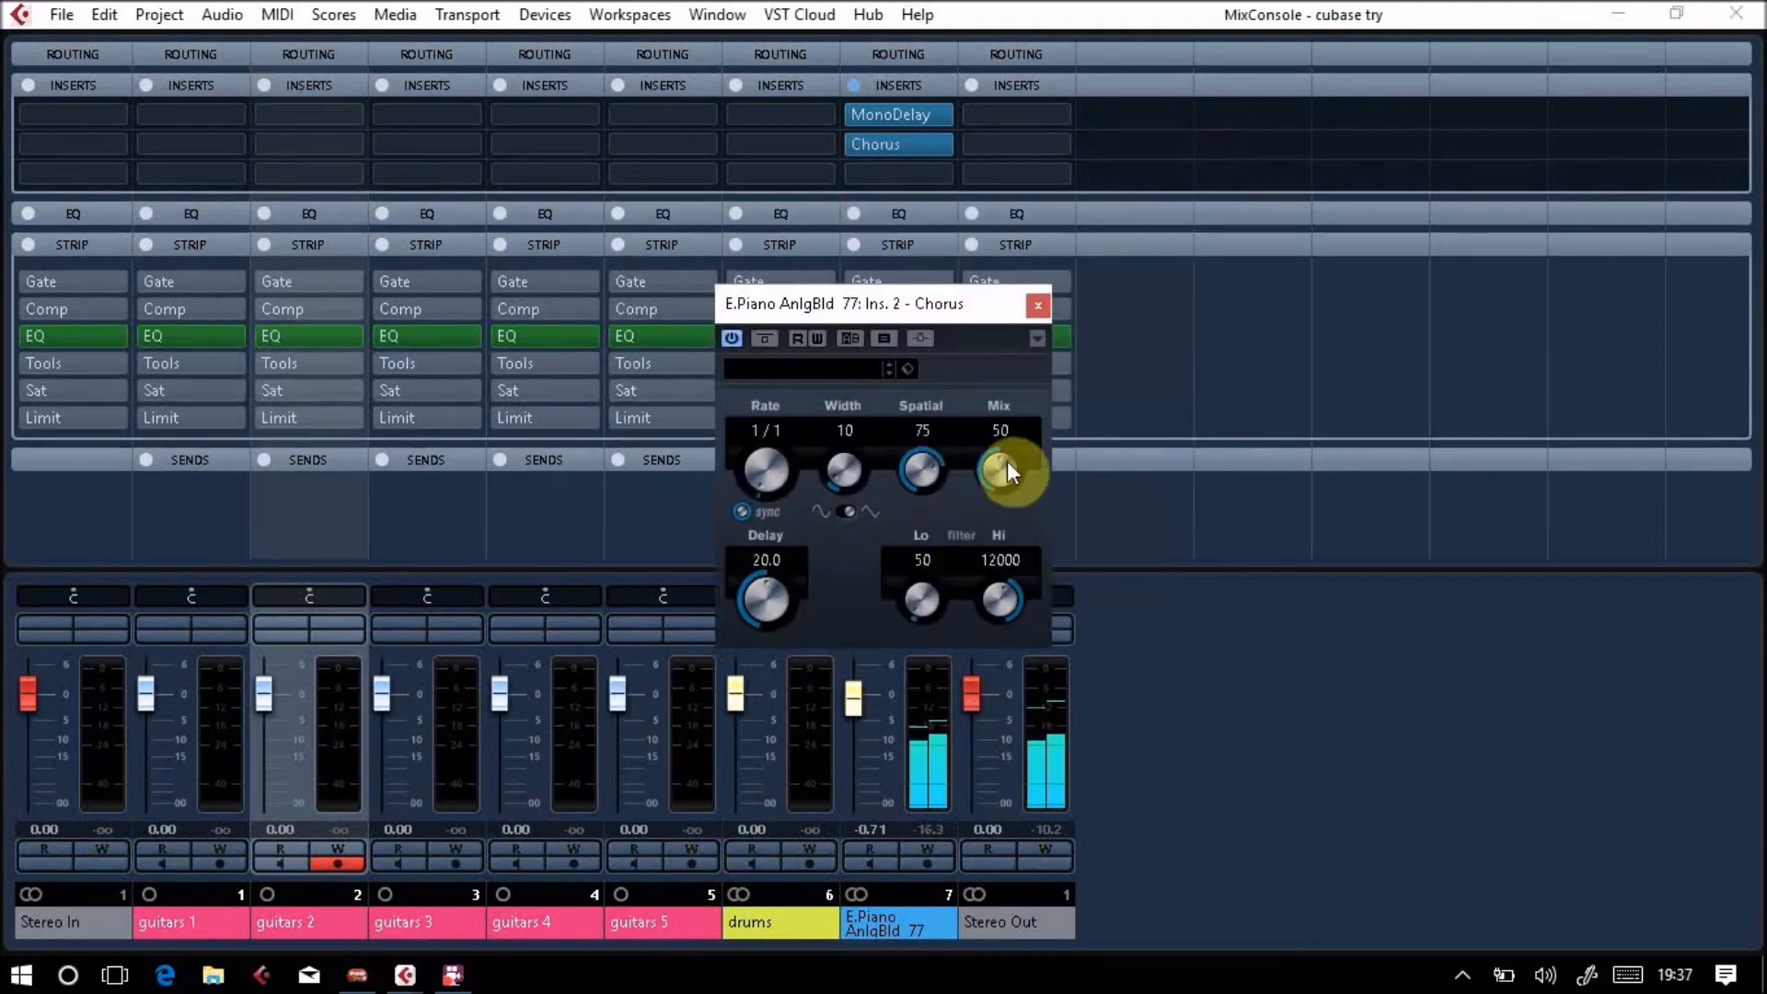
left_click_drag(1003, 468, 1003, 357)
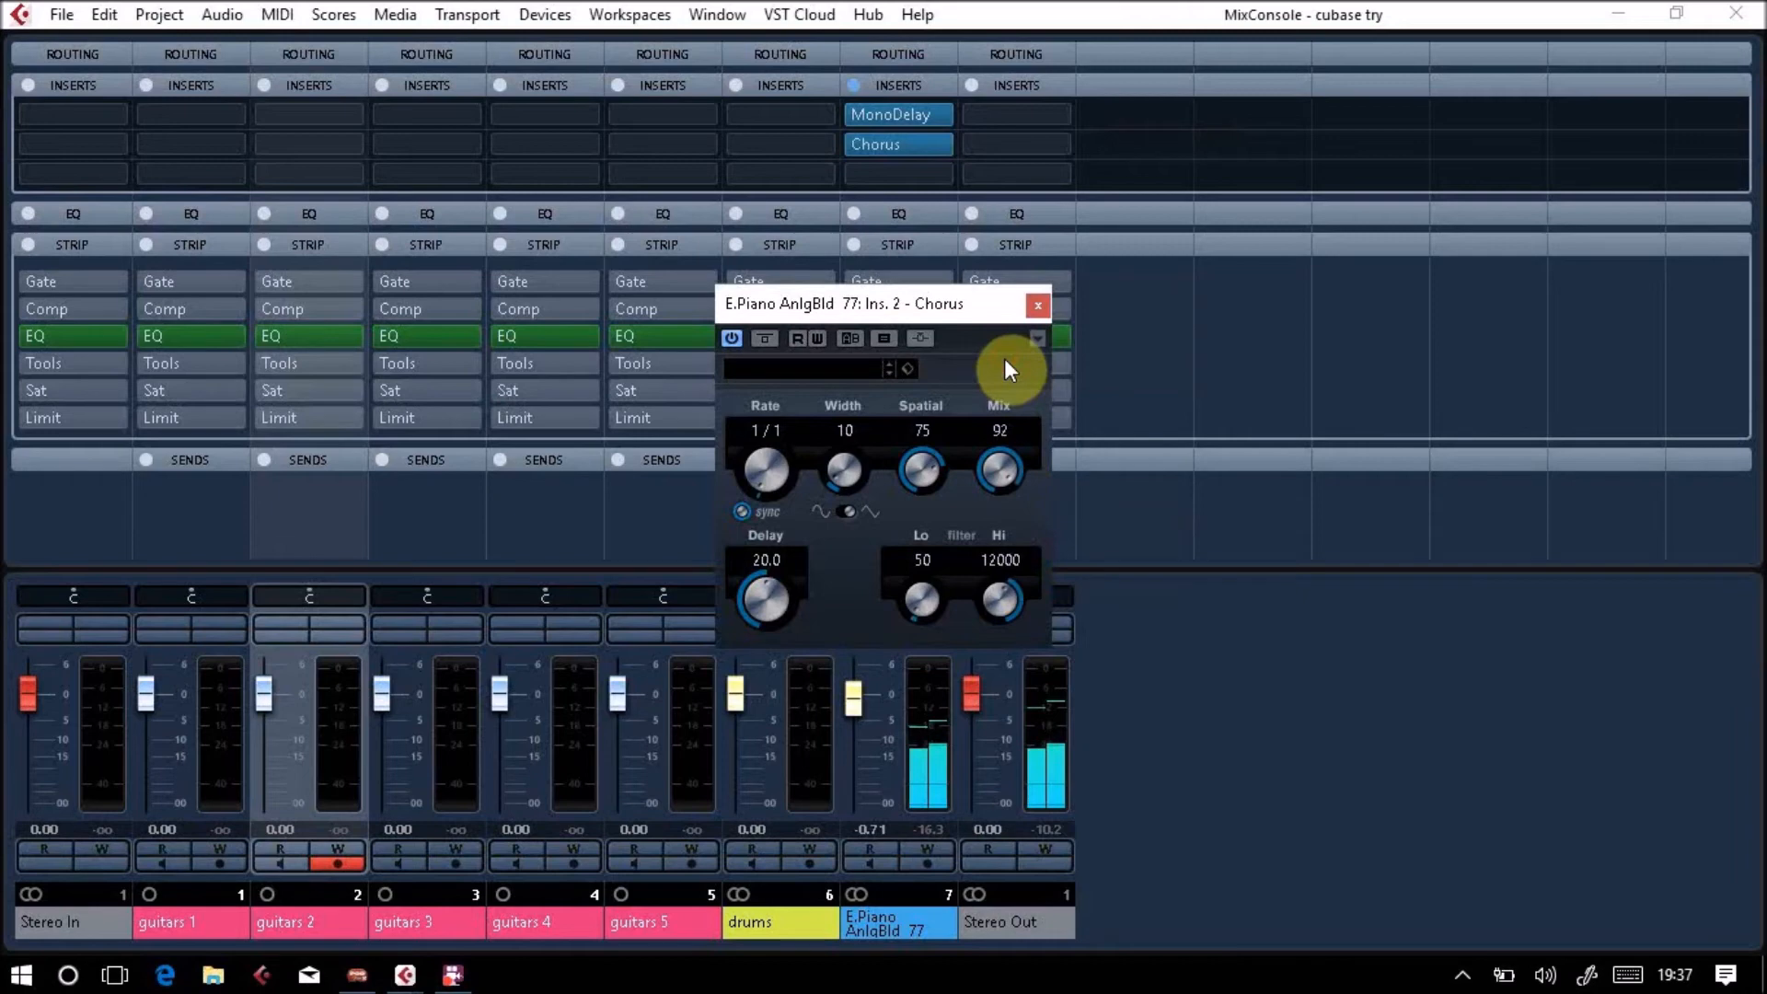
left_click(1038, 316)
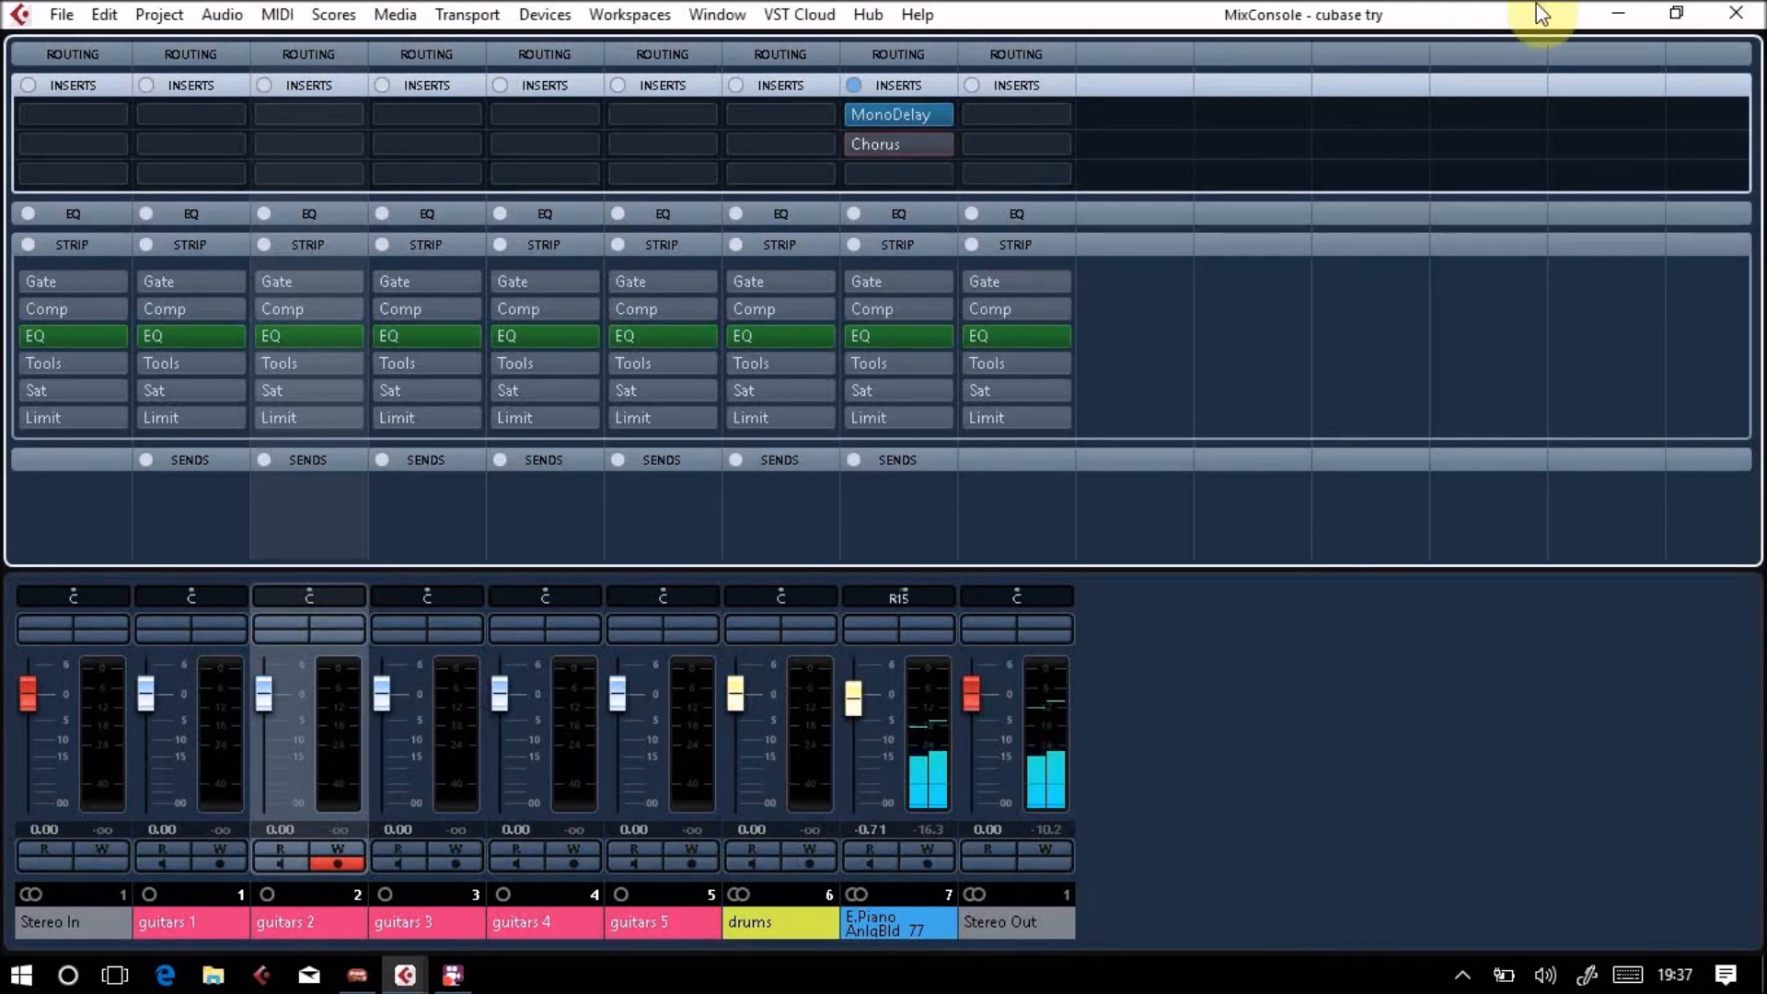
Add one stereo FX channel track named Reverb to the project, with the RoomWorks effect and output routed to Stereo Out
left_click(1753, 16)
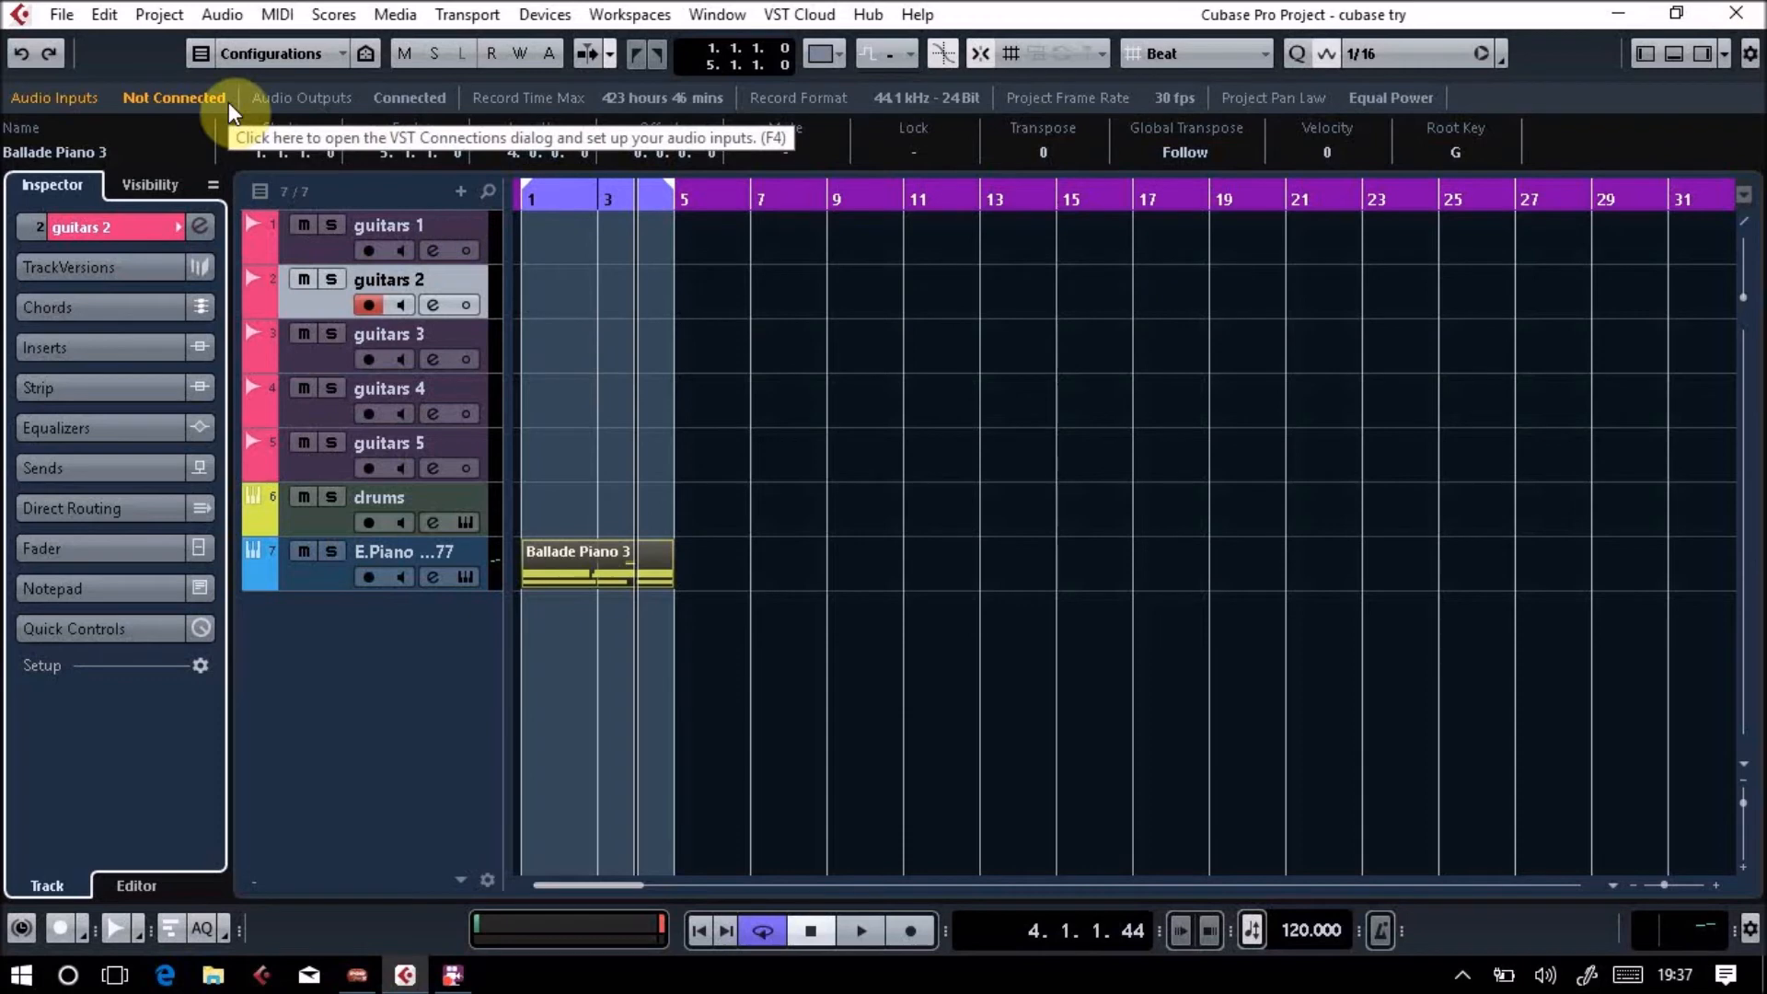
left_click(168, 20)
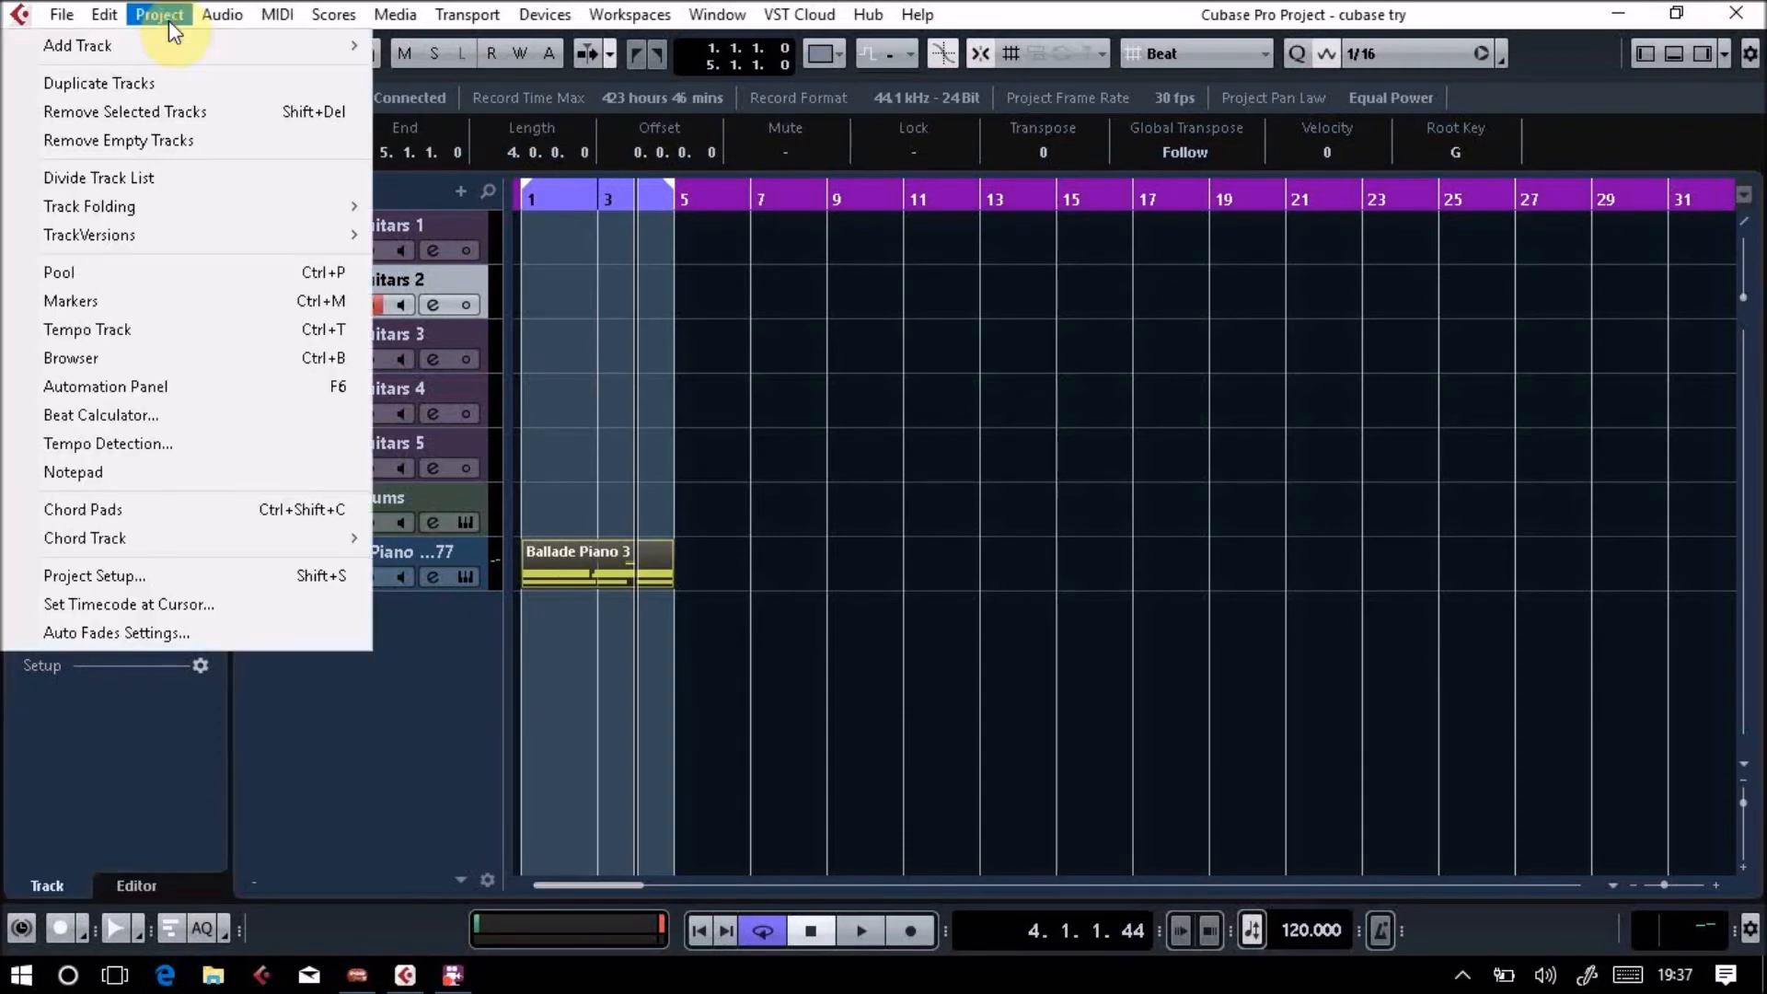
mouse_move(183, 48)
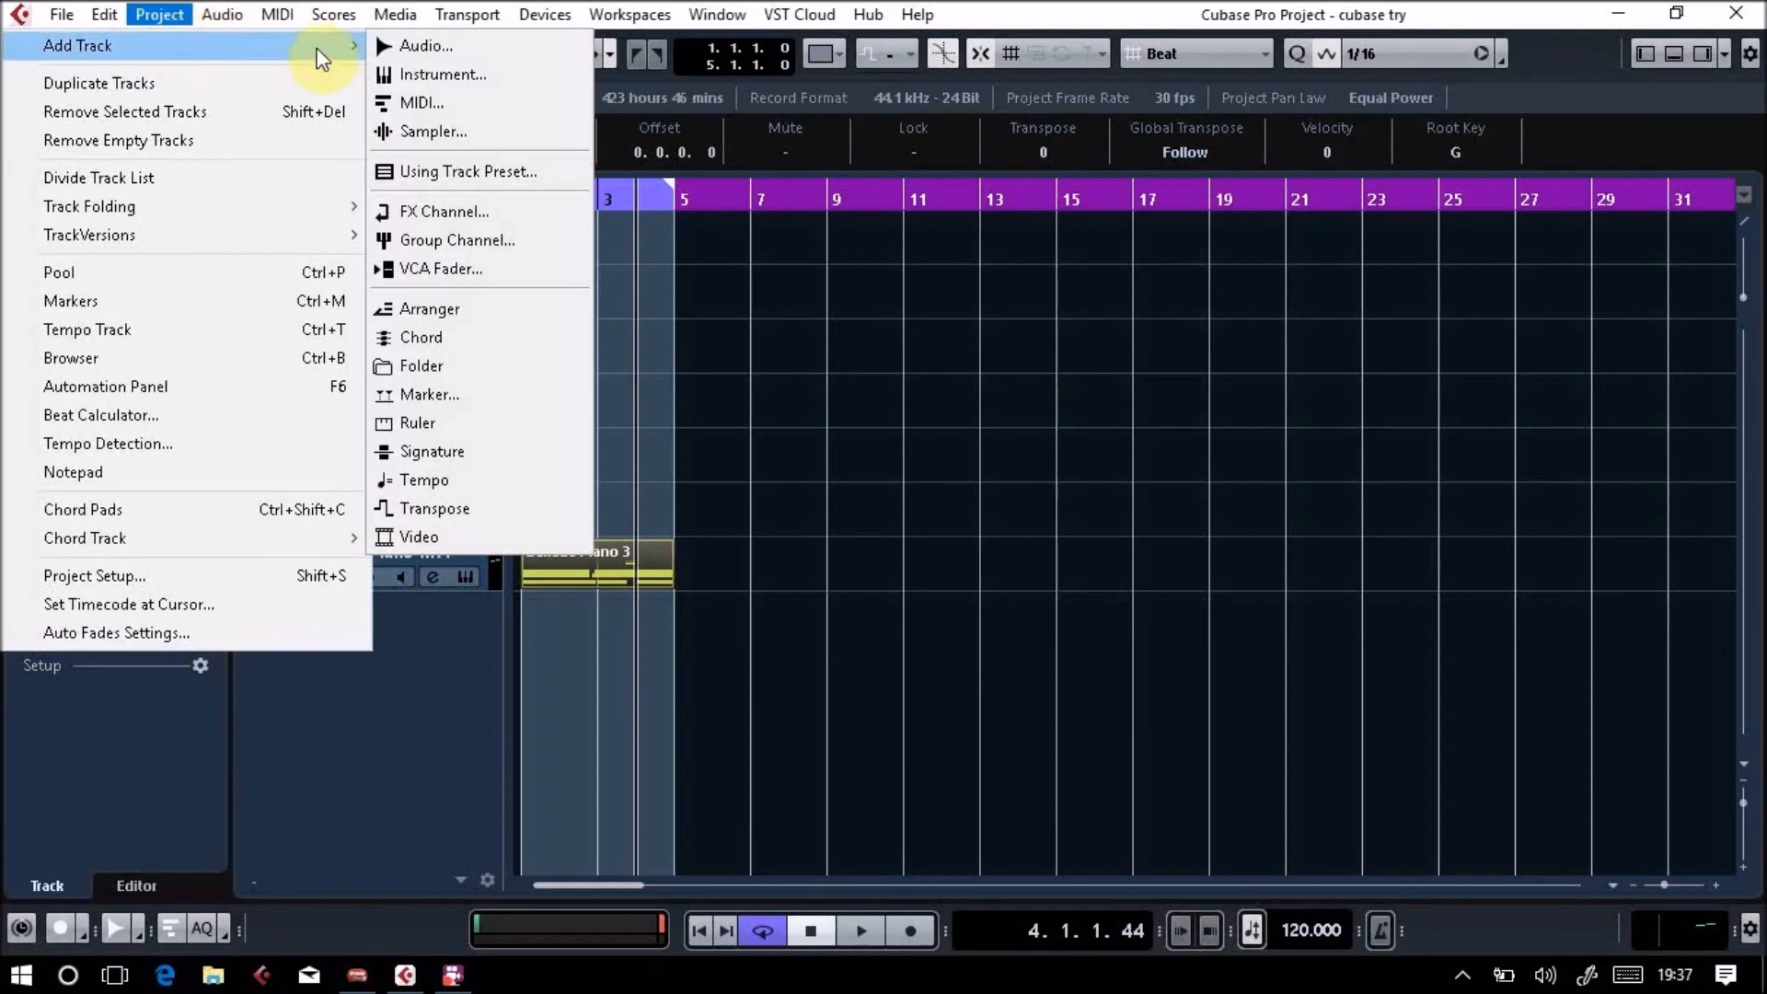
left_click(435, 211)
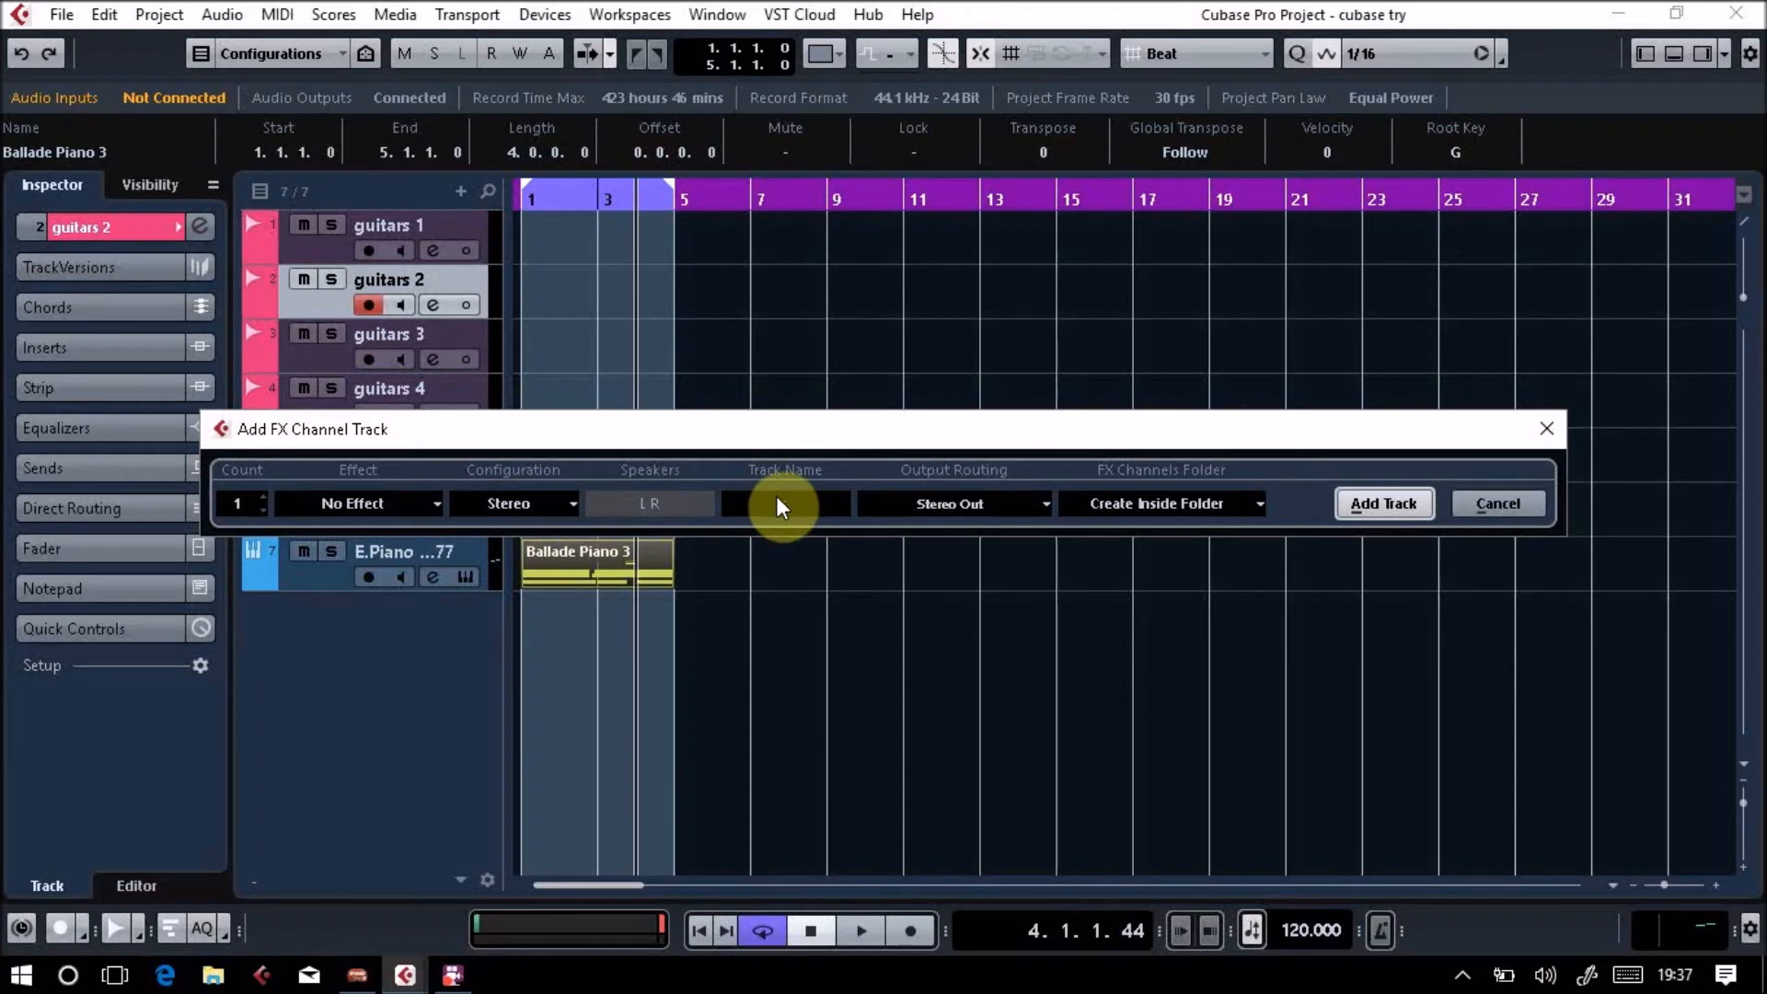
type("Reverb")
left_click(434, 506)
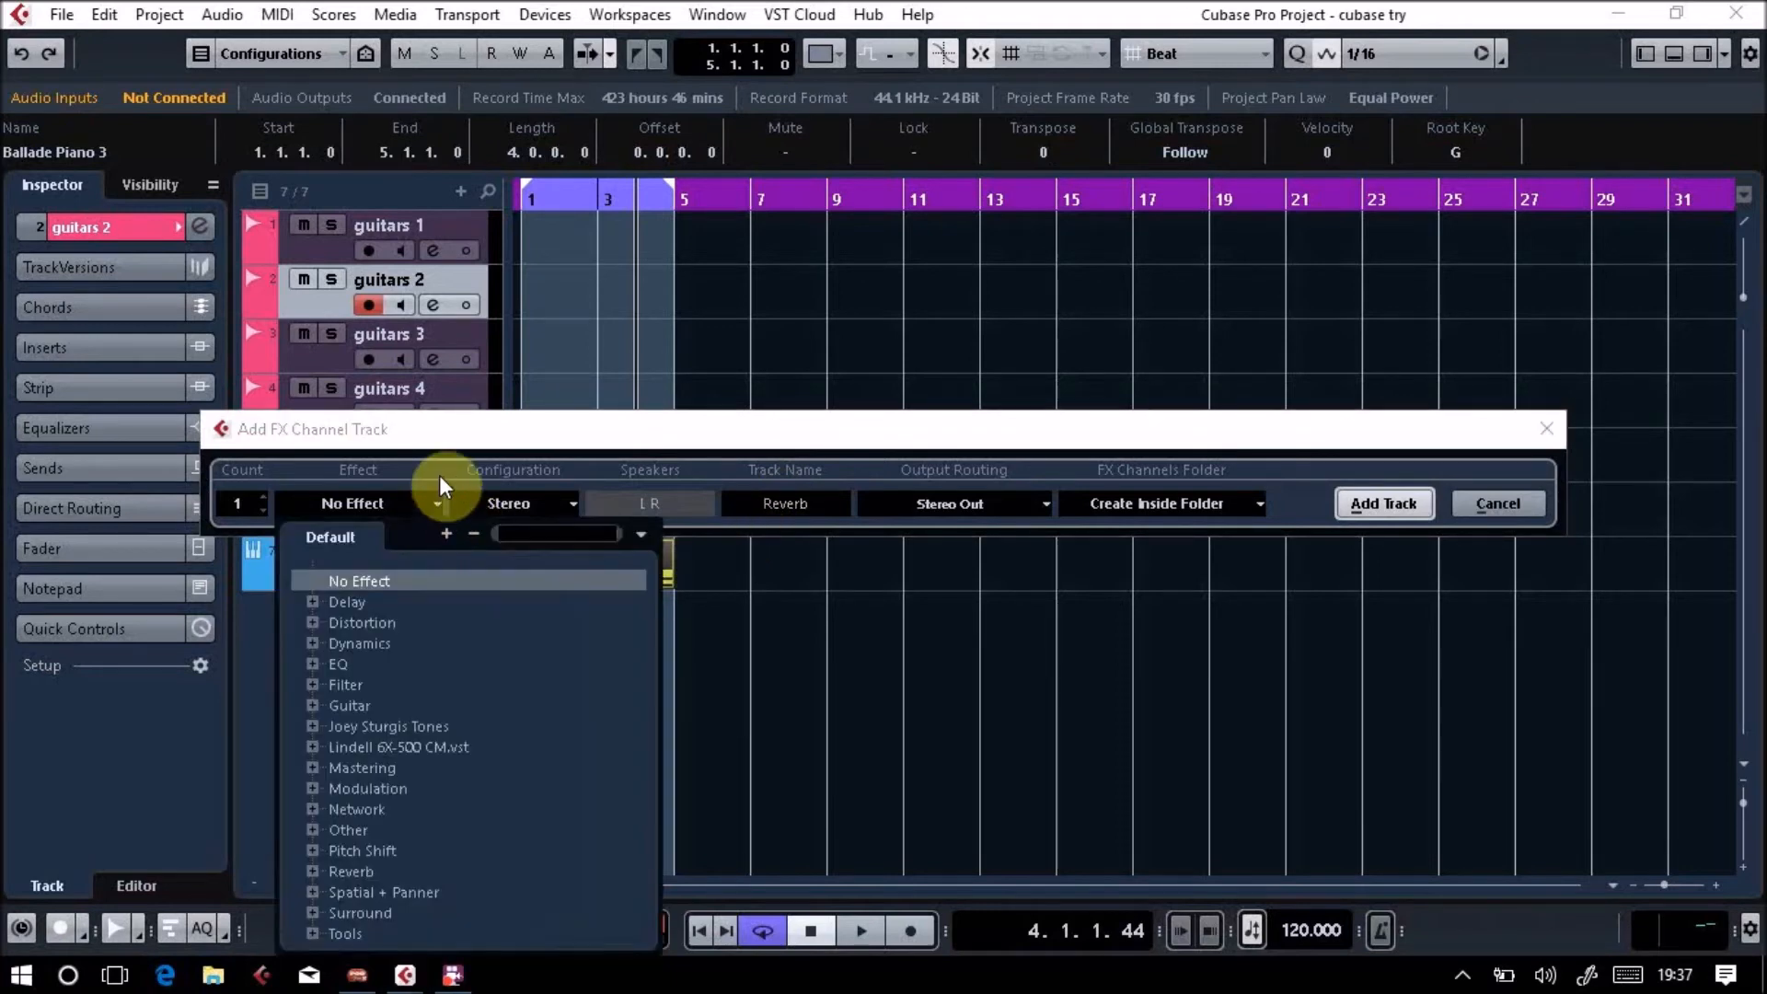
left_click(439, 475)
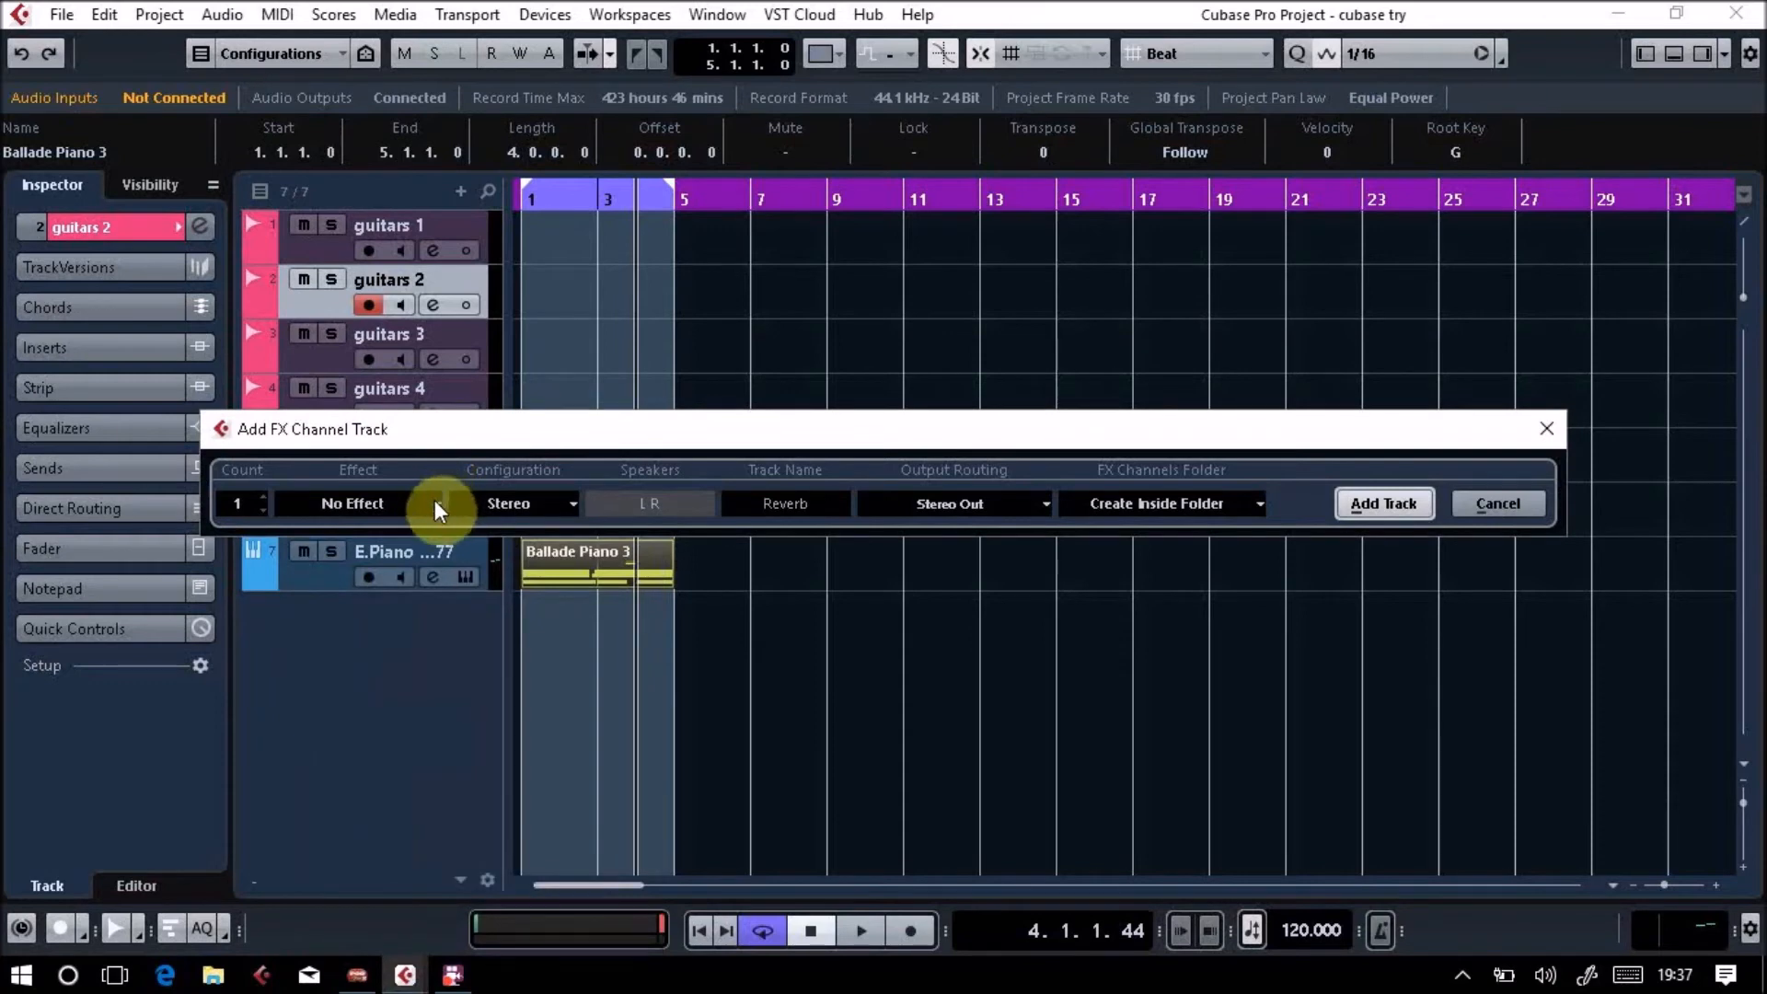
left_click(435, 503)
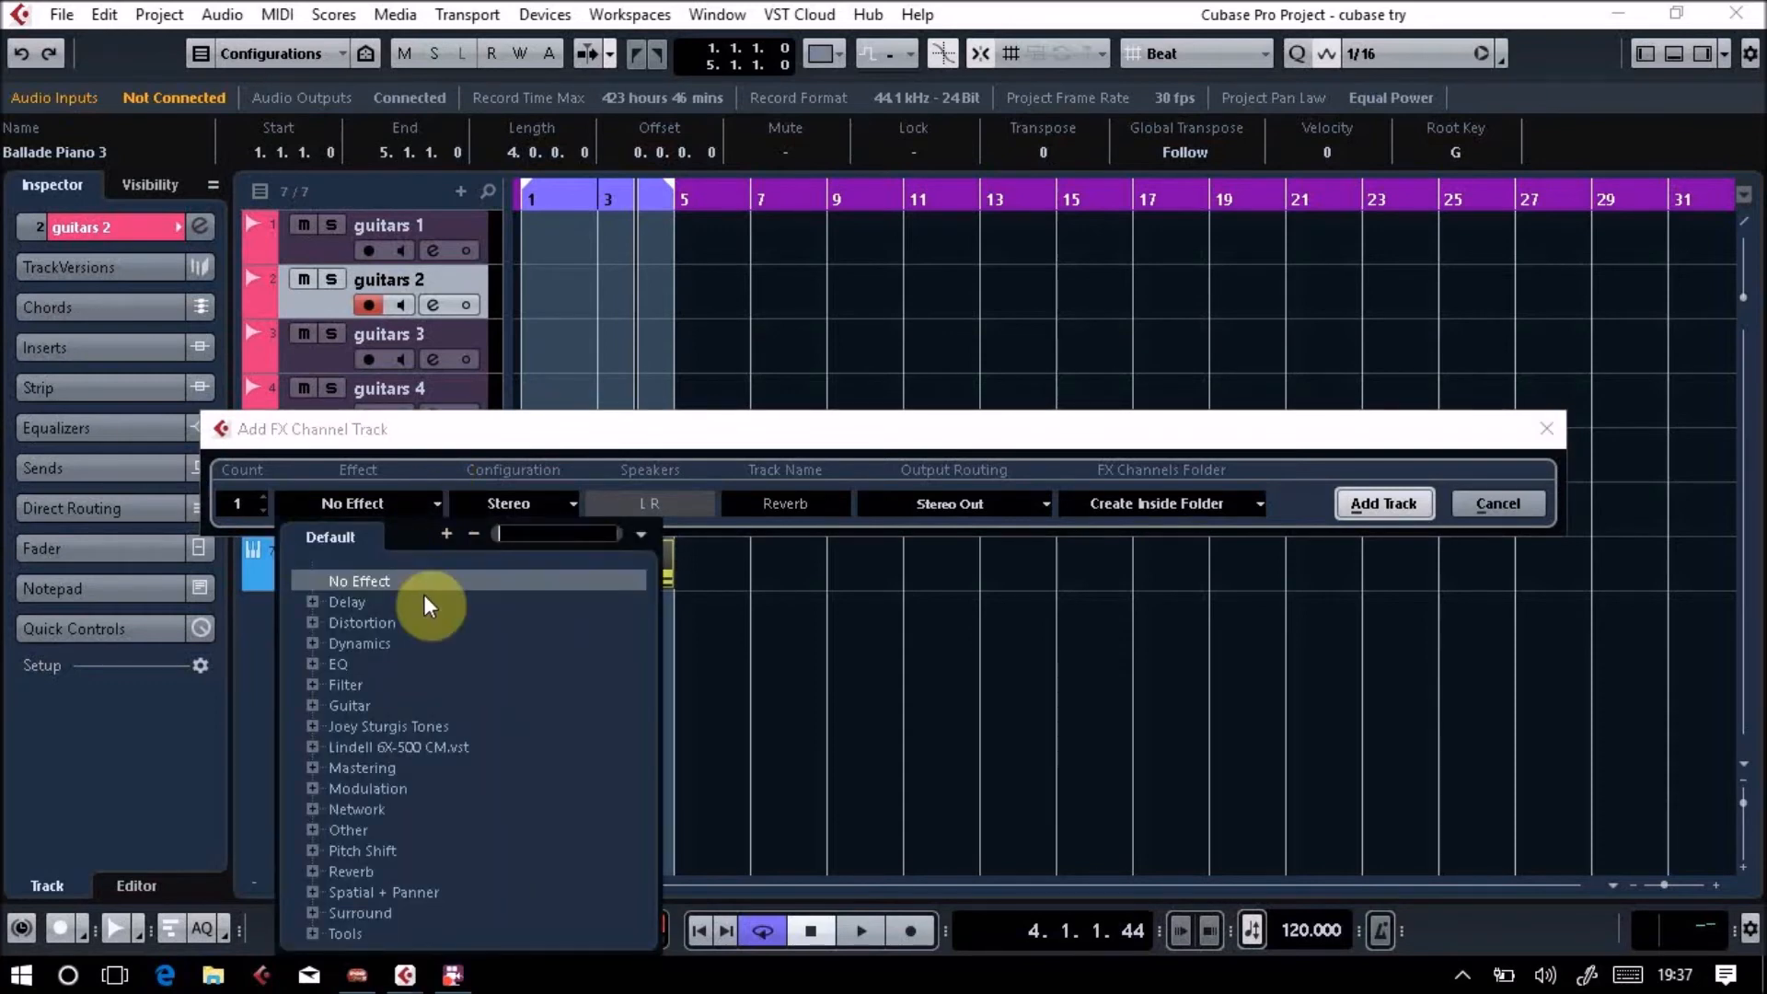
left_click(311, 871)
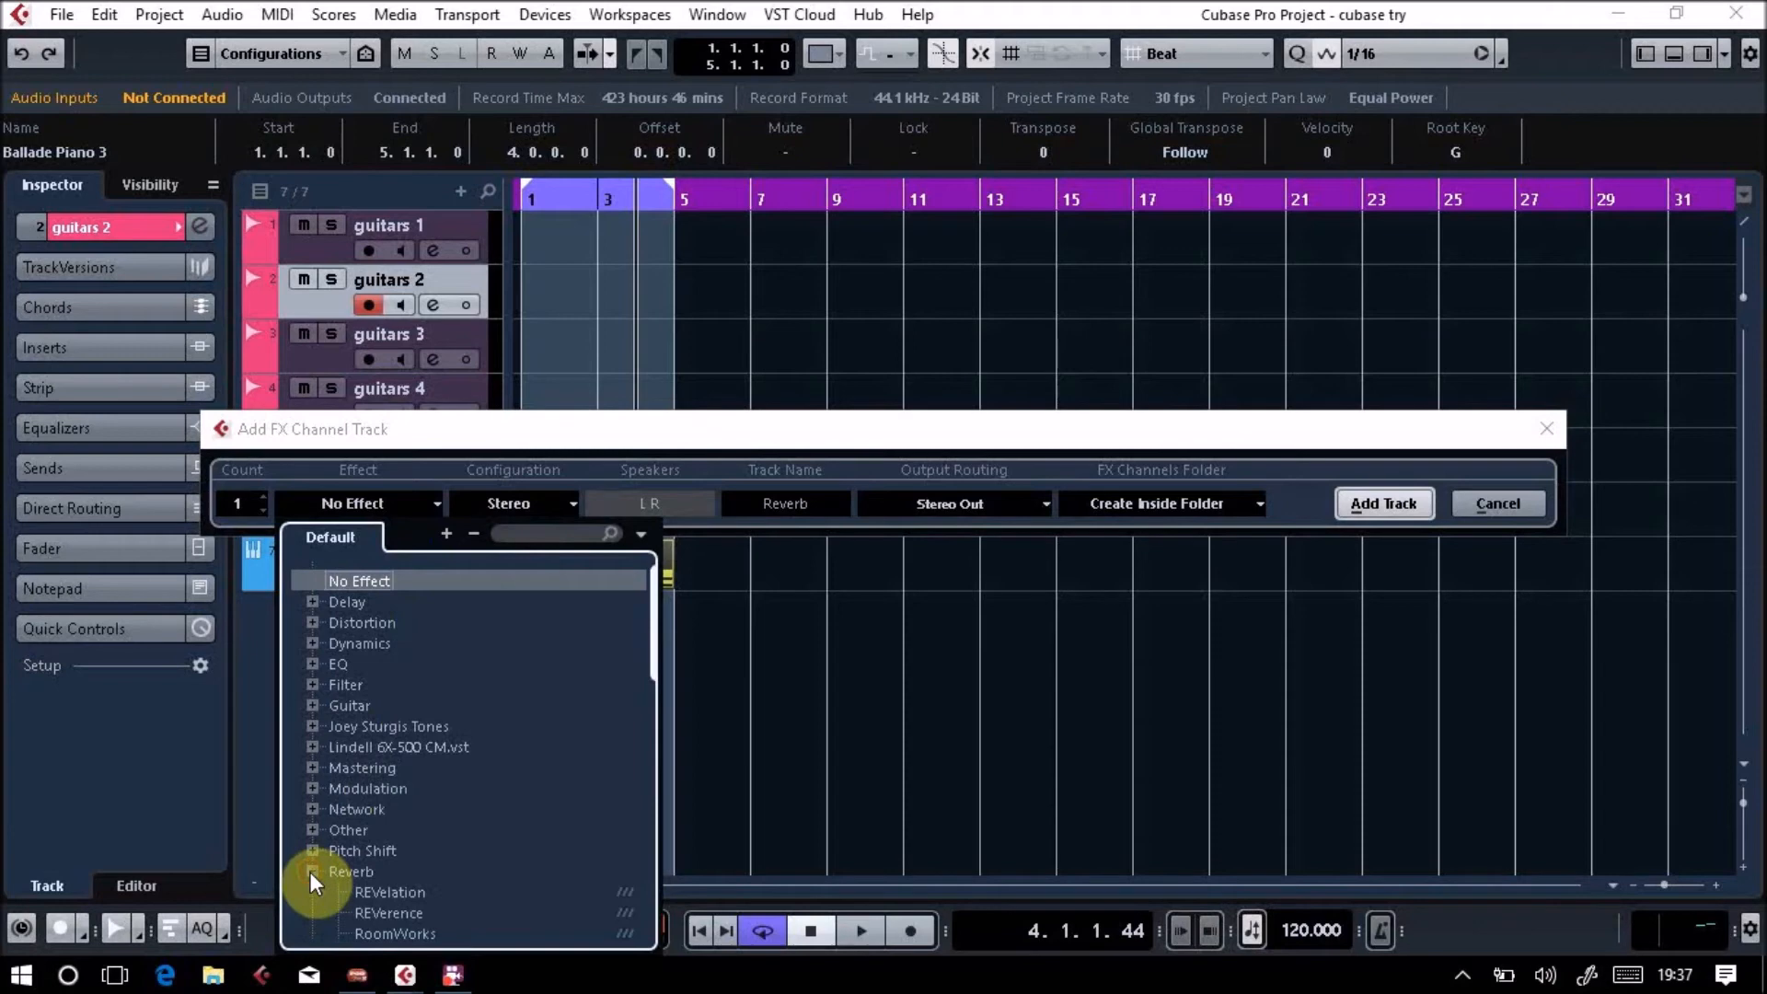
left_click(385, 935)
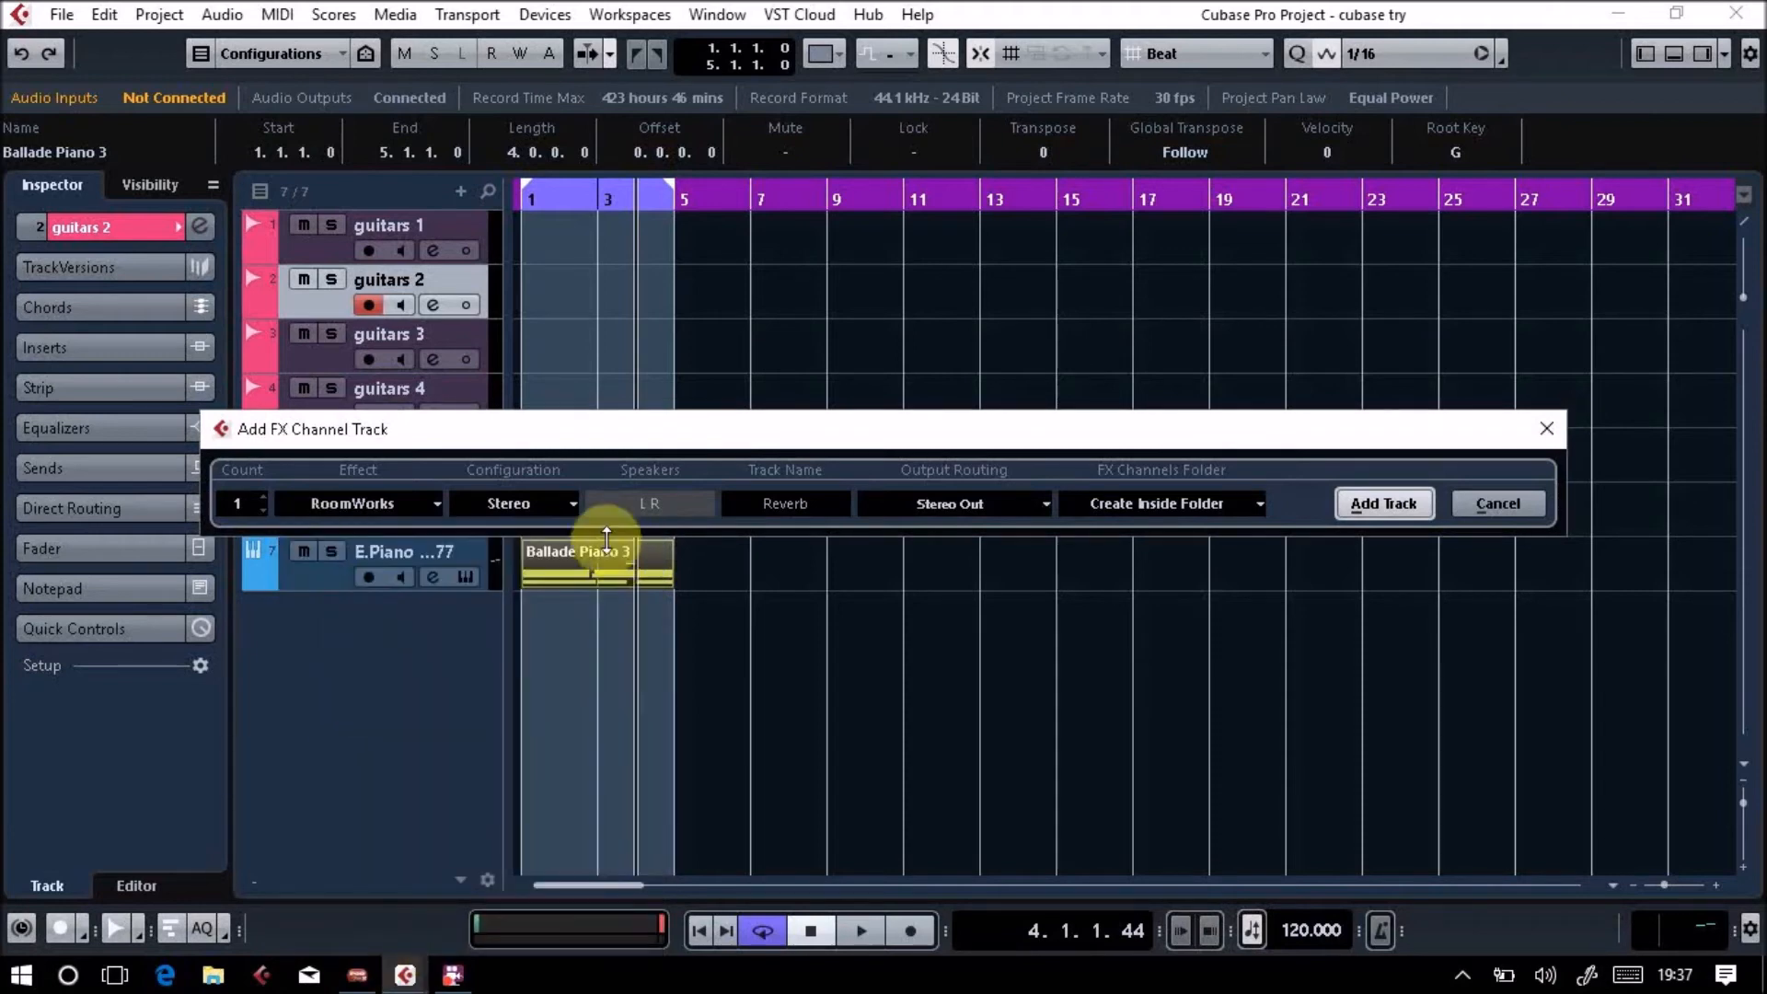
left_click(1361, 502)
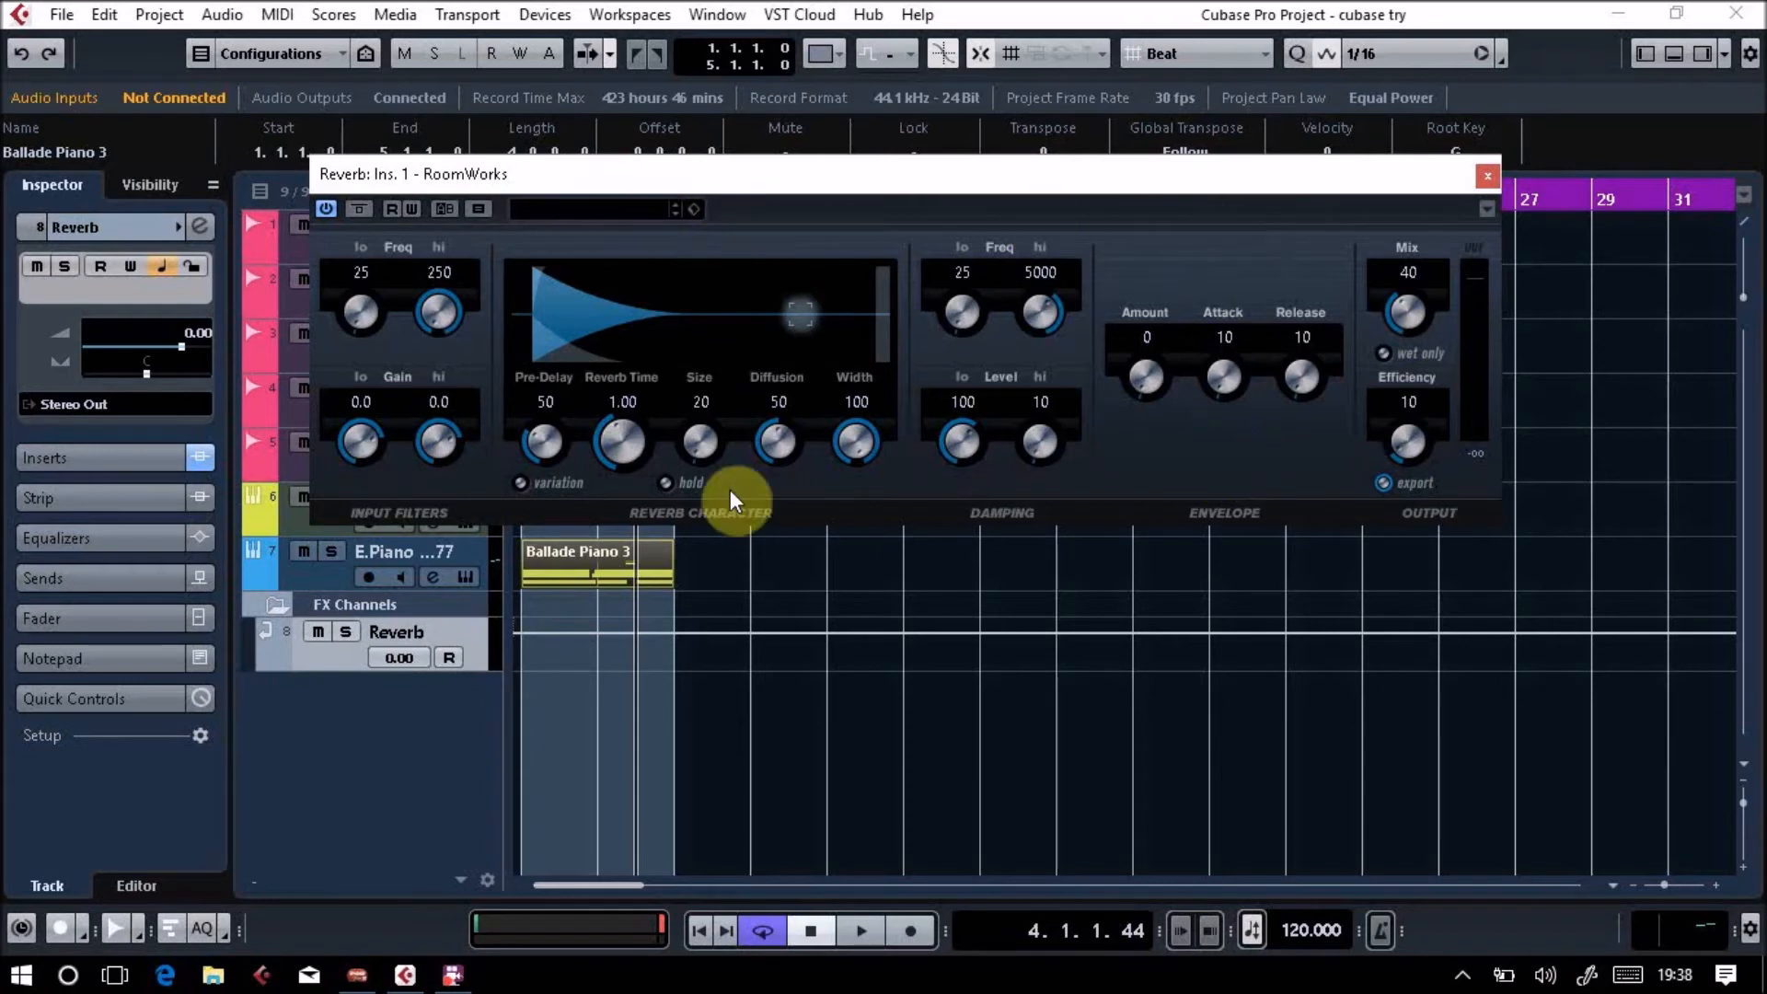
Load the Hall Arena preset in the Reverb channel's RoomWorks and set pre-delay to 18, reverb time to 1.90 and mix to 100
left_click(645, 212)
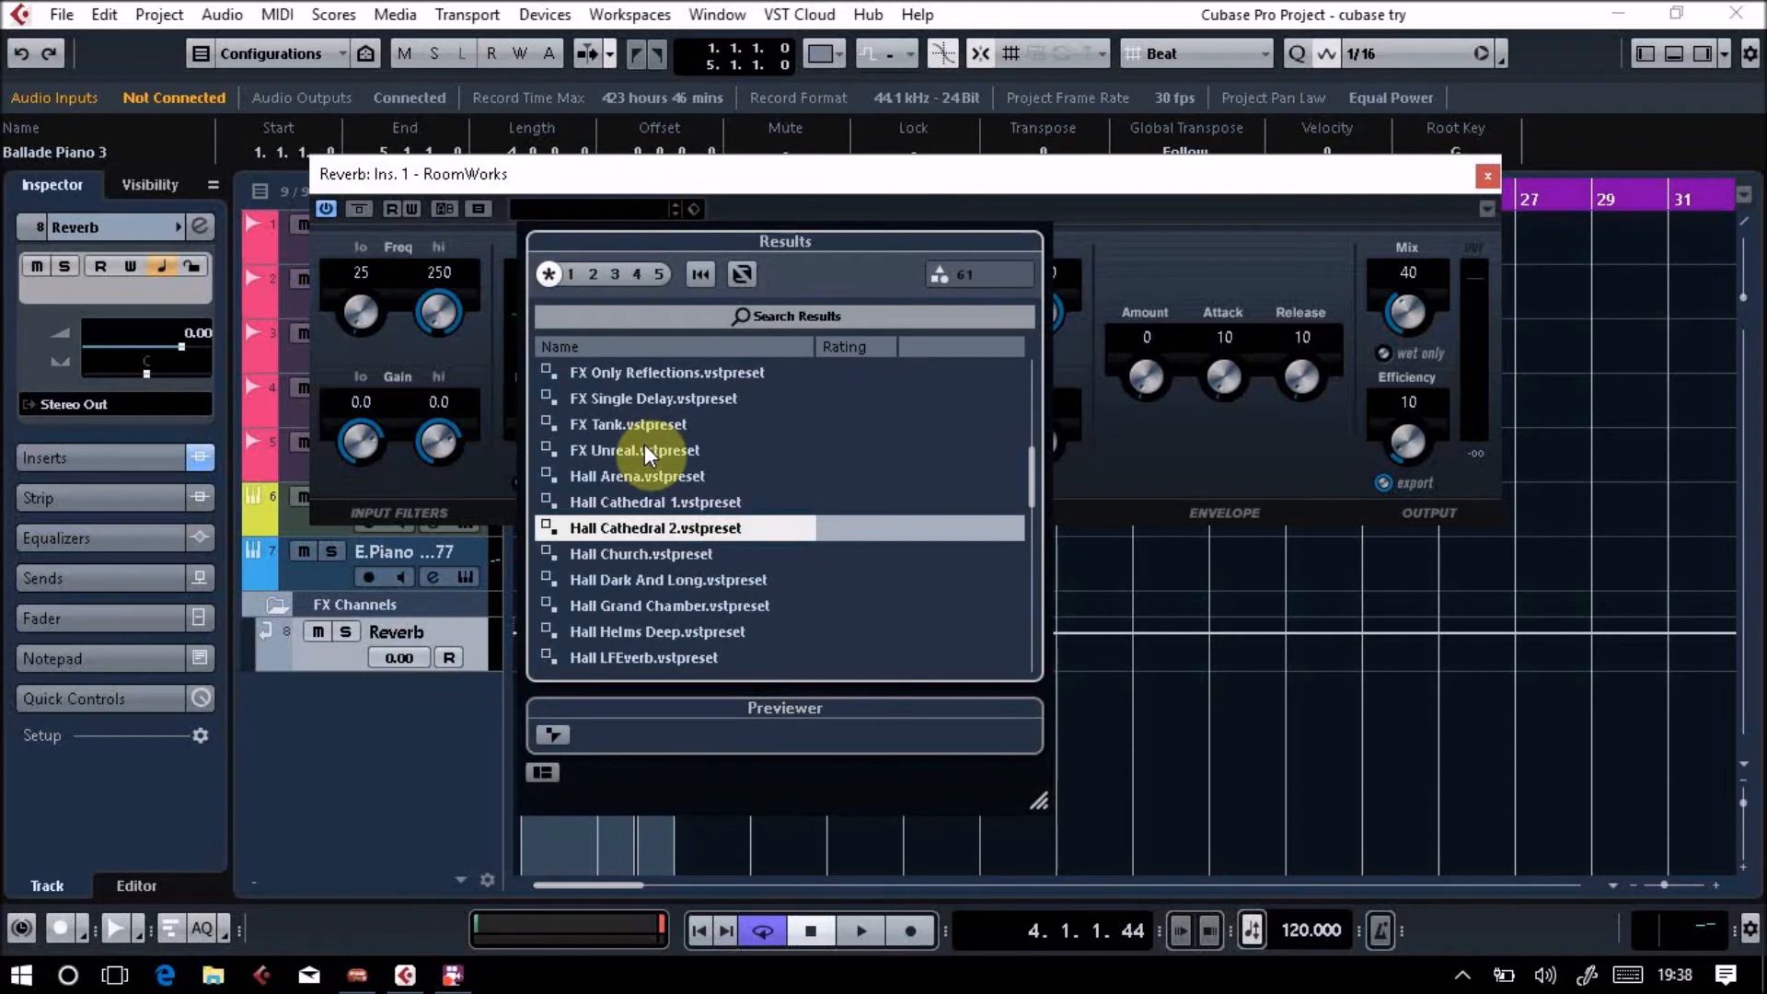
double_click(648, 472)
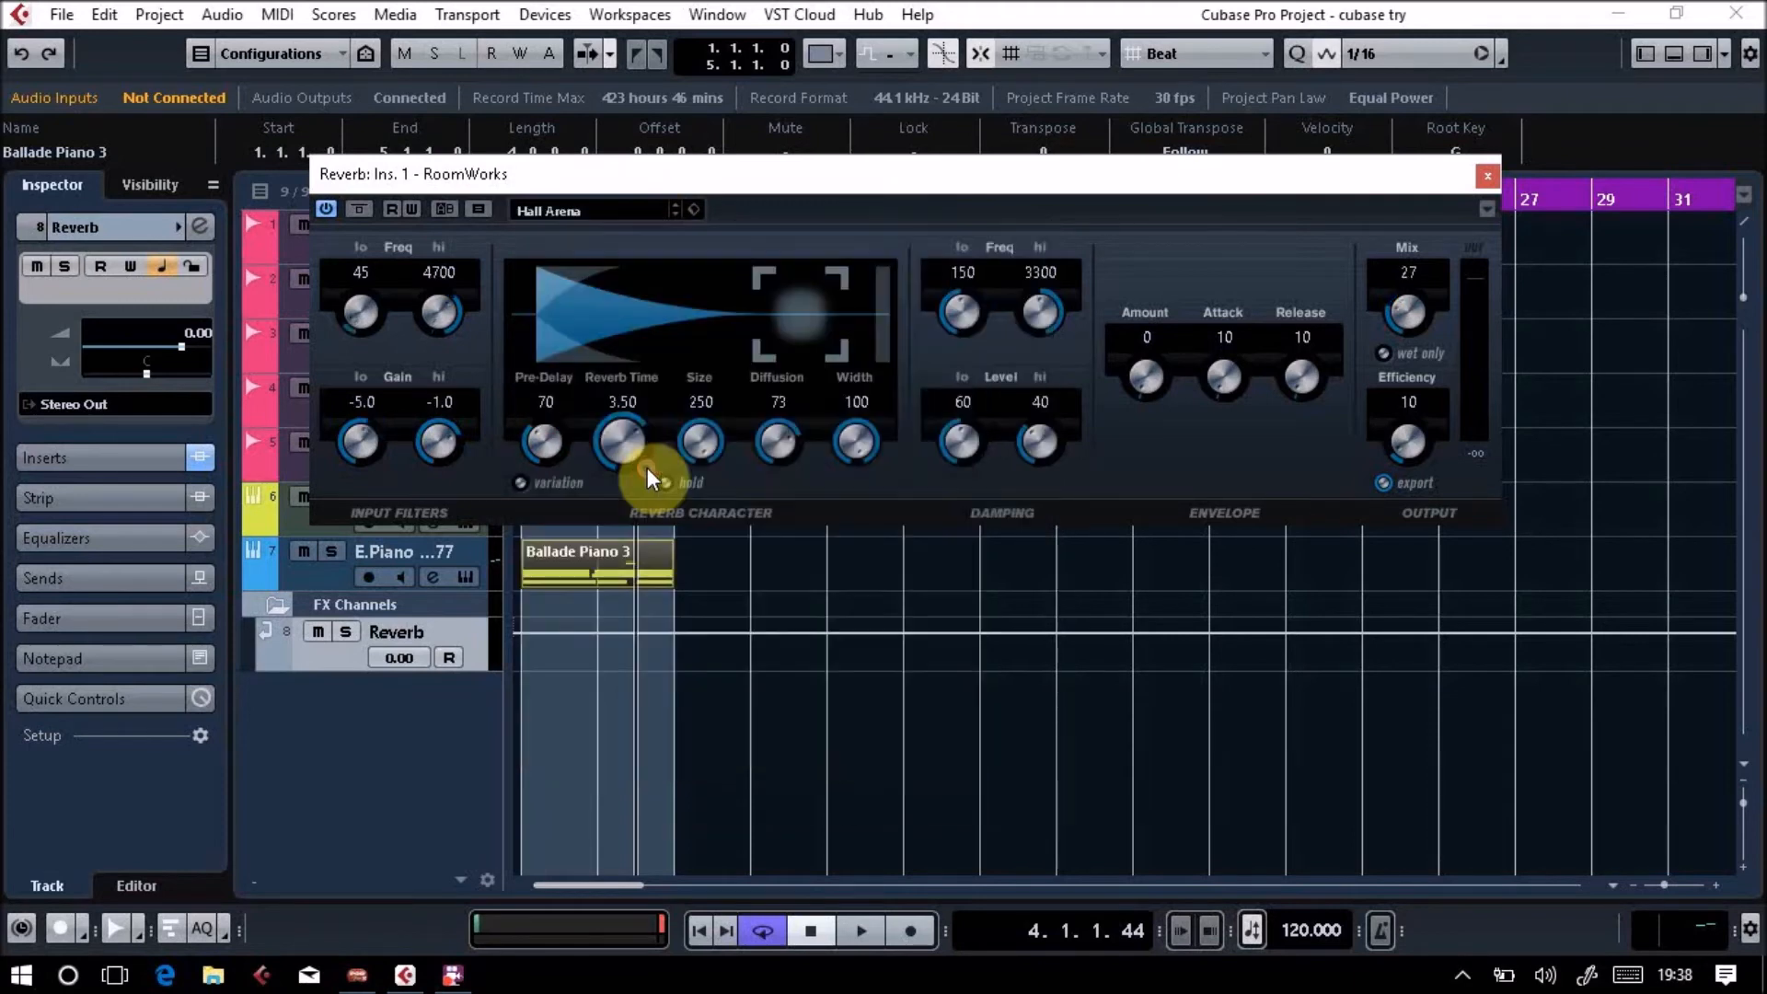
mouse_move(547, 453)
left_mouse_down()
mouse_move(552, 528)
mouse_move(544, 440)
mouse_move(534, 479)
left_mouse_up()
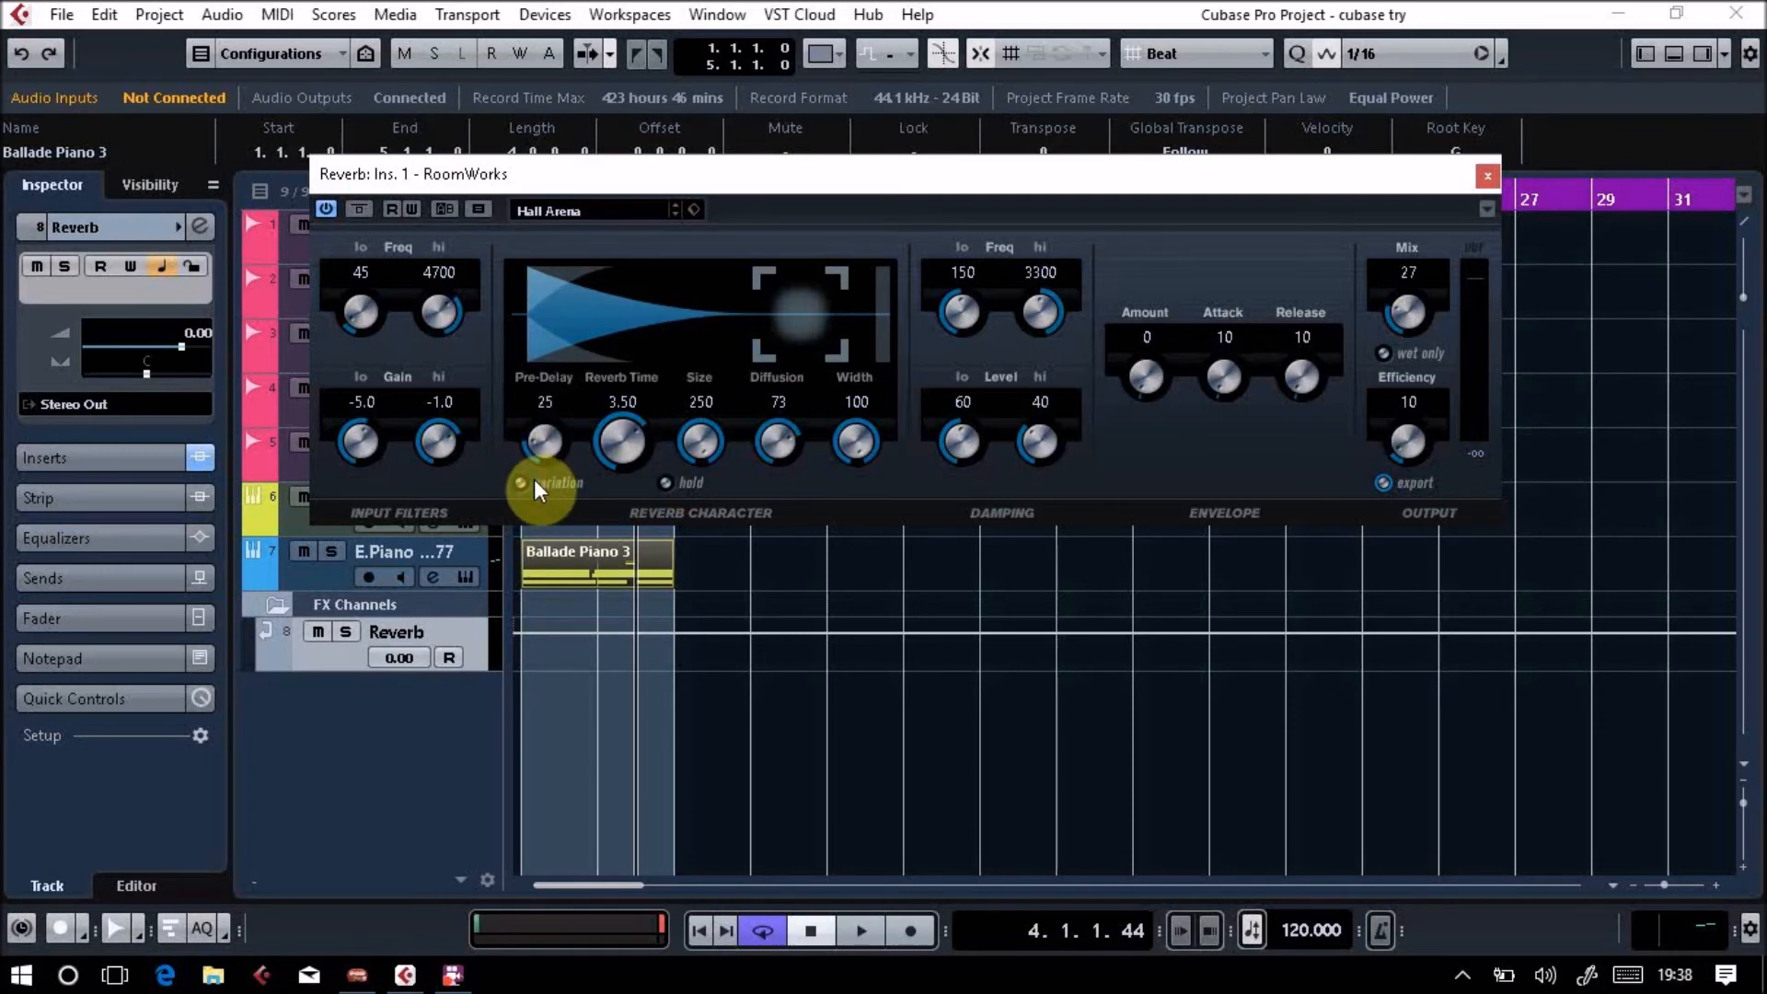
left_click_drag(530, 446, 604, 471)
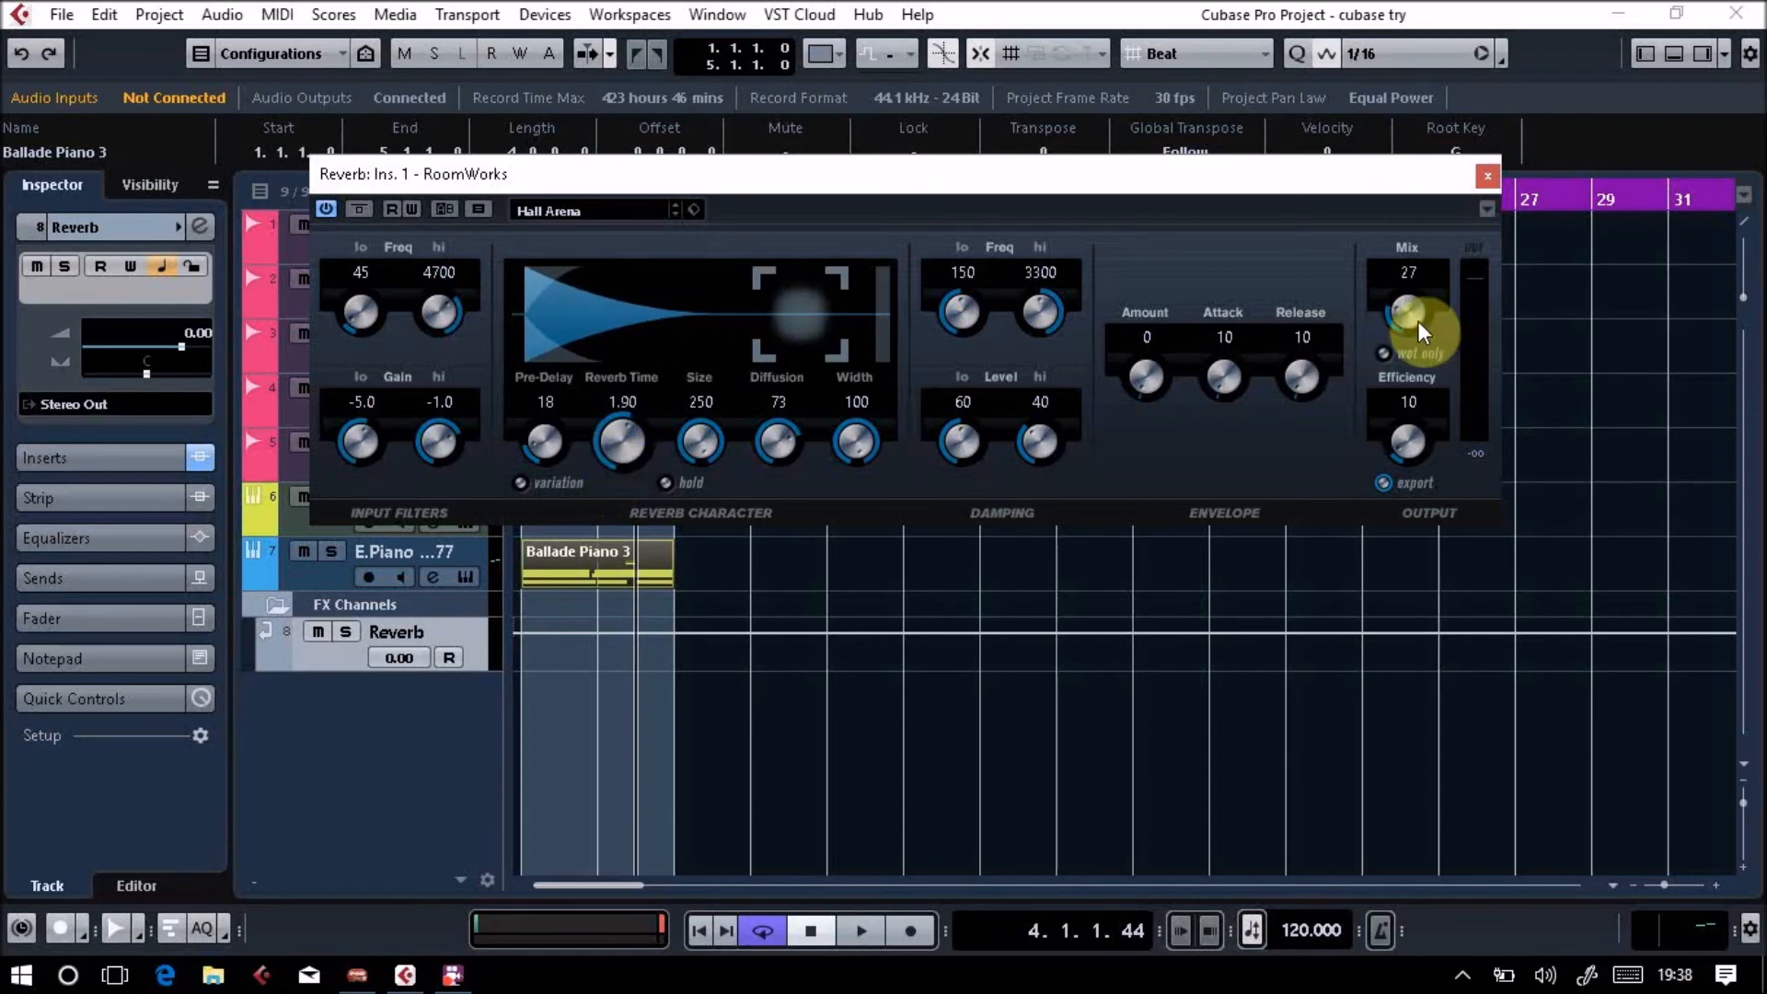
left_click_drag(1418, 322, 1431, 143)
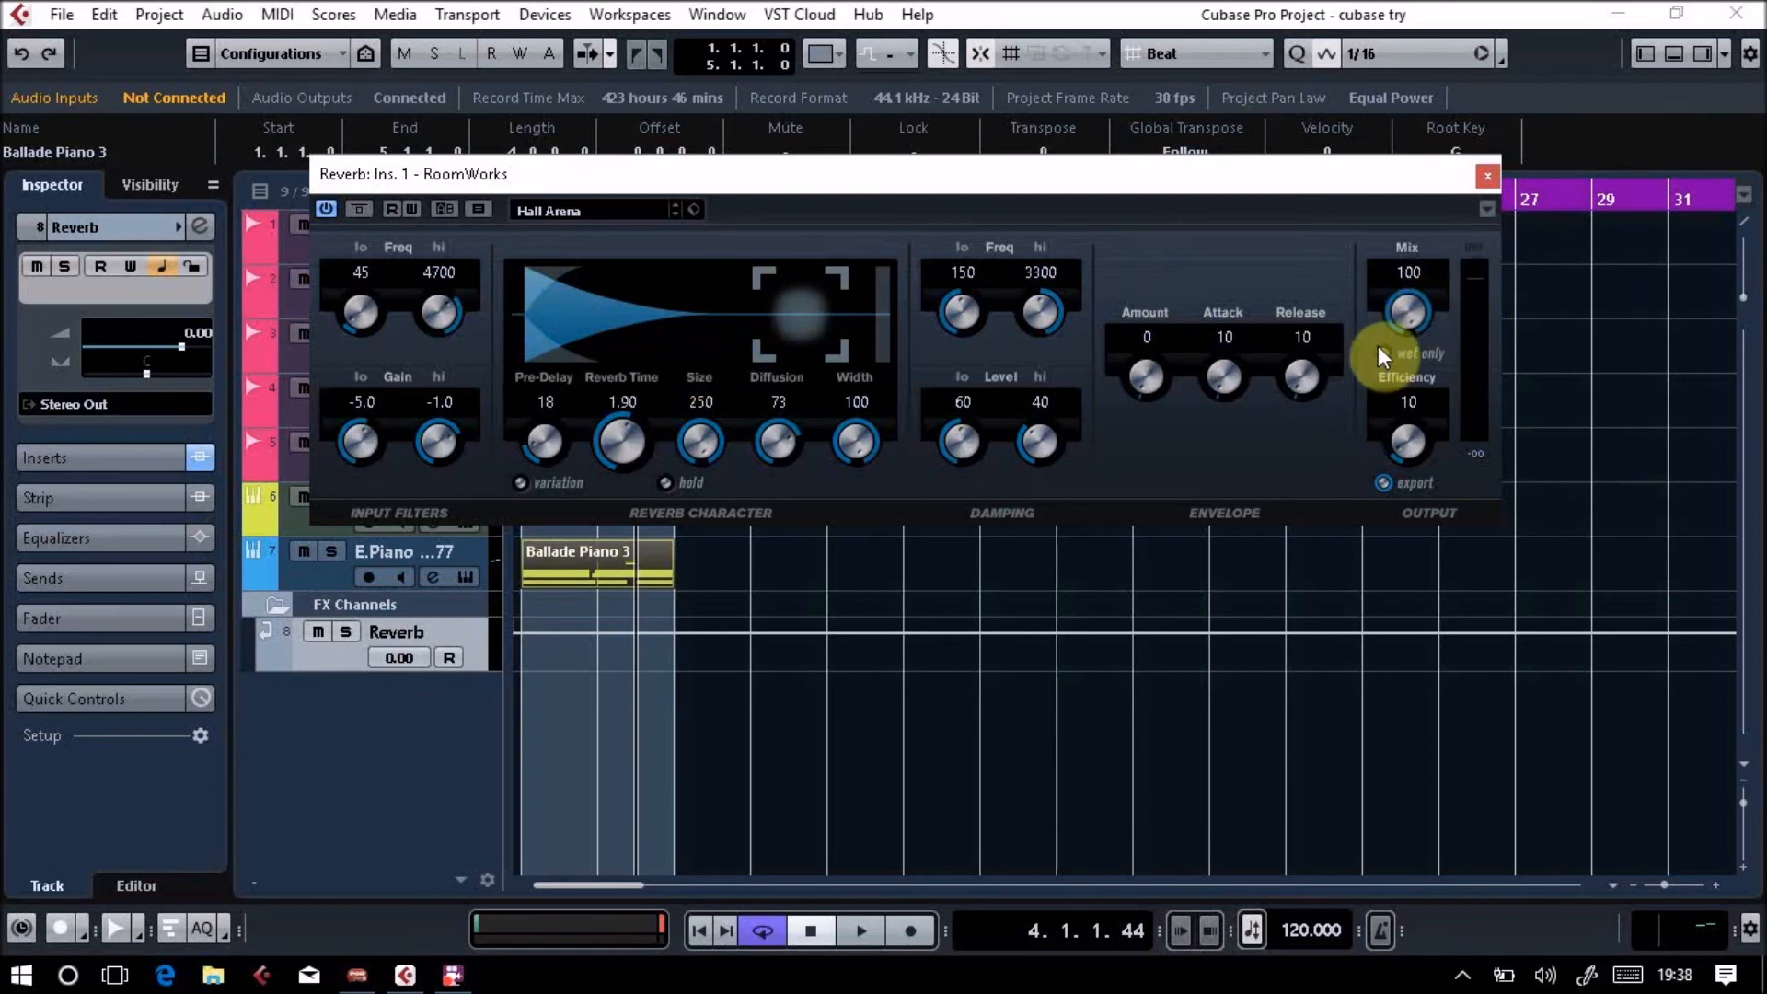
left_click(1488, 180)
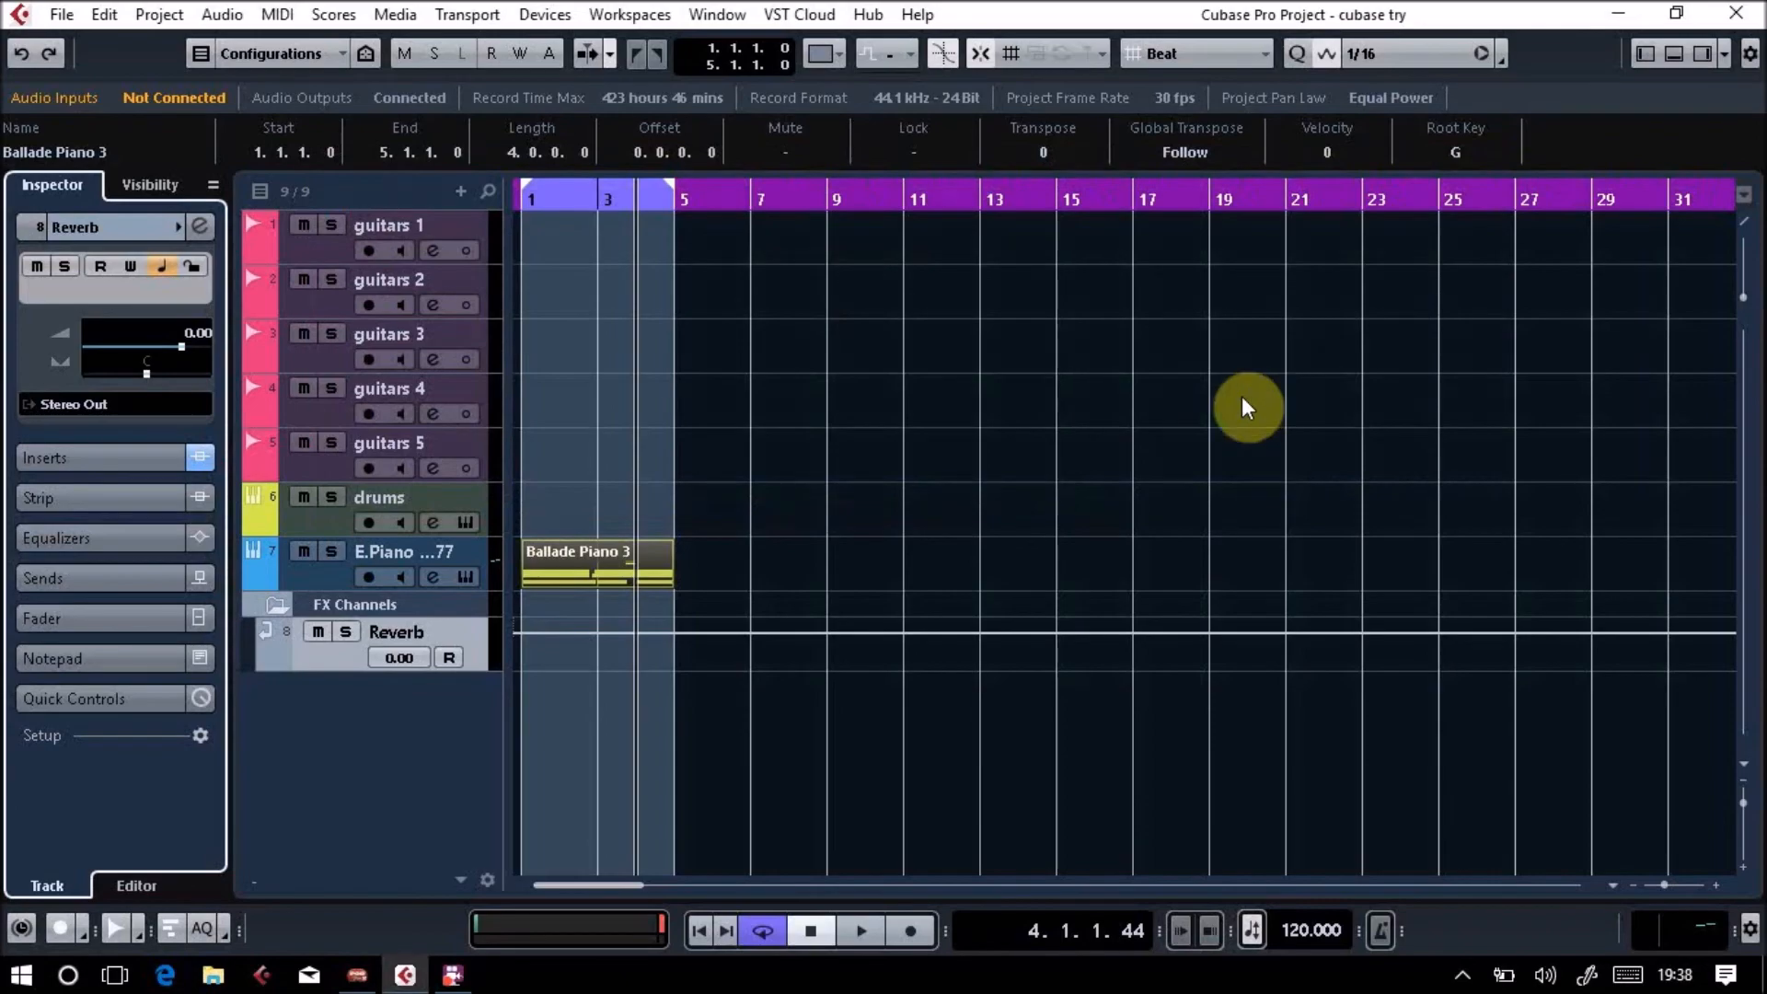
In the MixConsole, route the E.Piano channel's first send to Reverb, activate it and set its level to -11.4
key("F3")
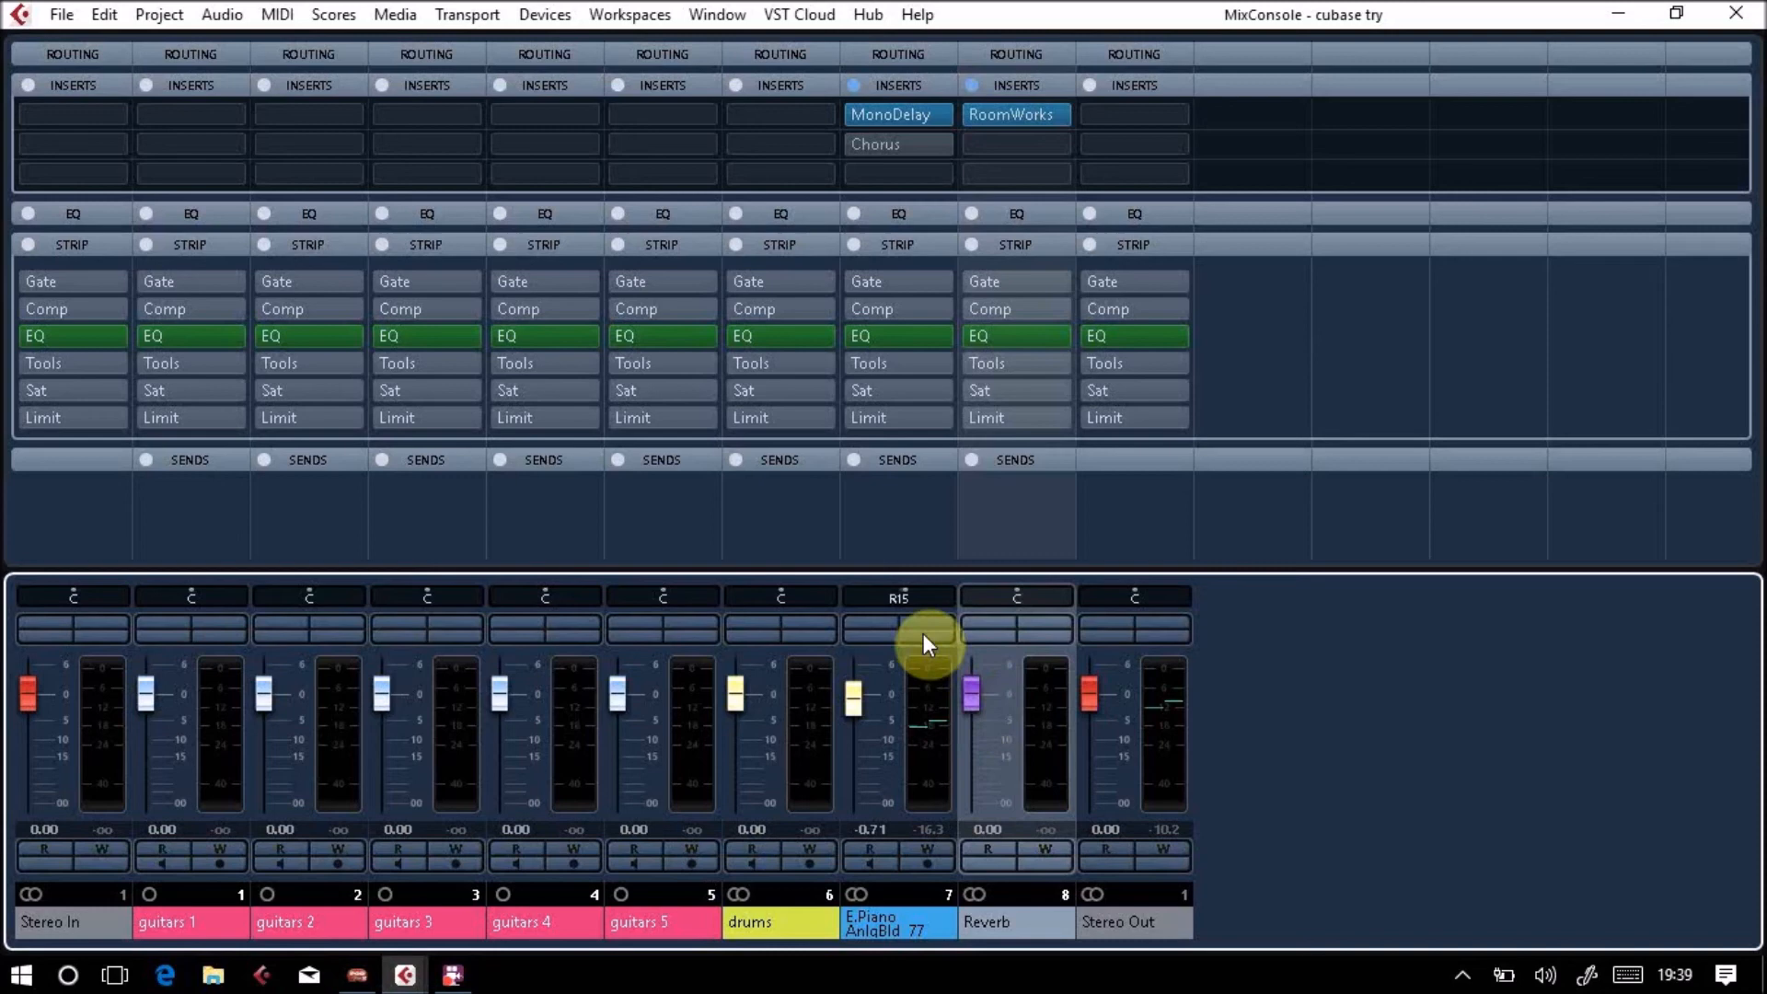
left_click(947, 458)
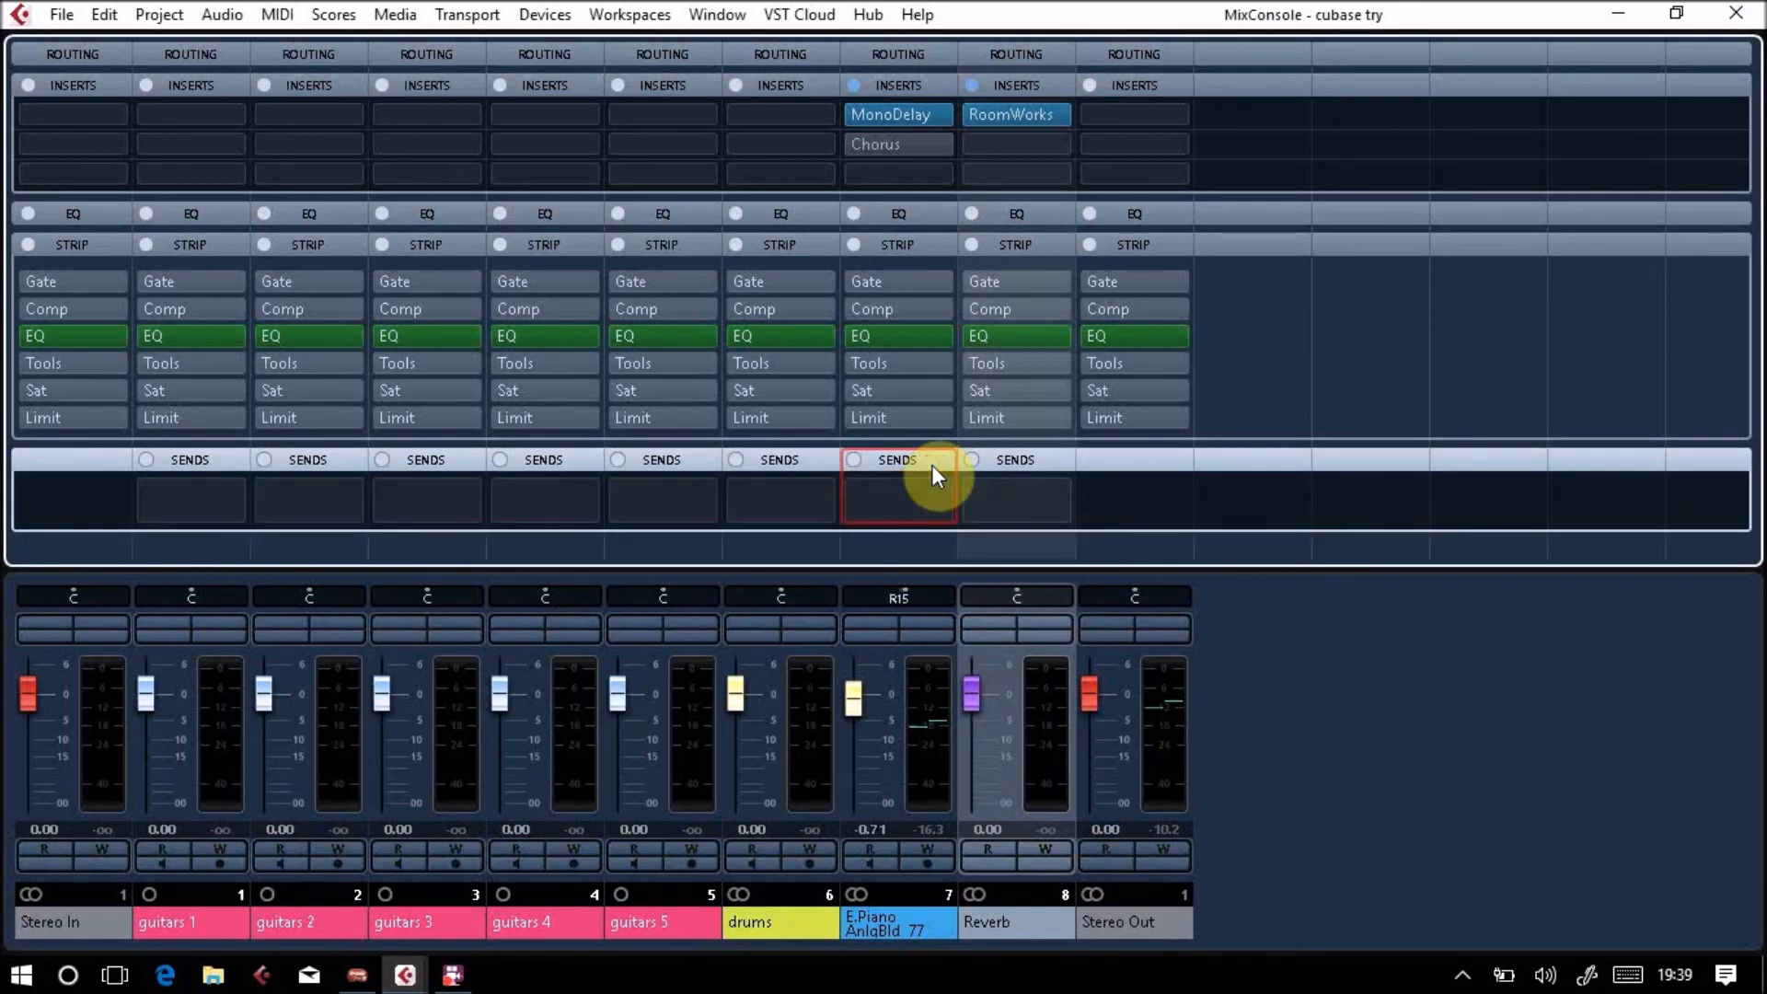
left_click(940, 499)
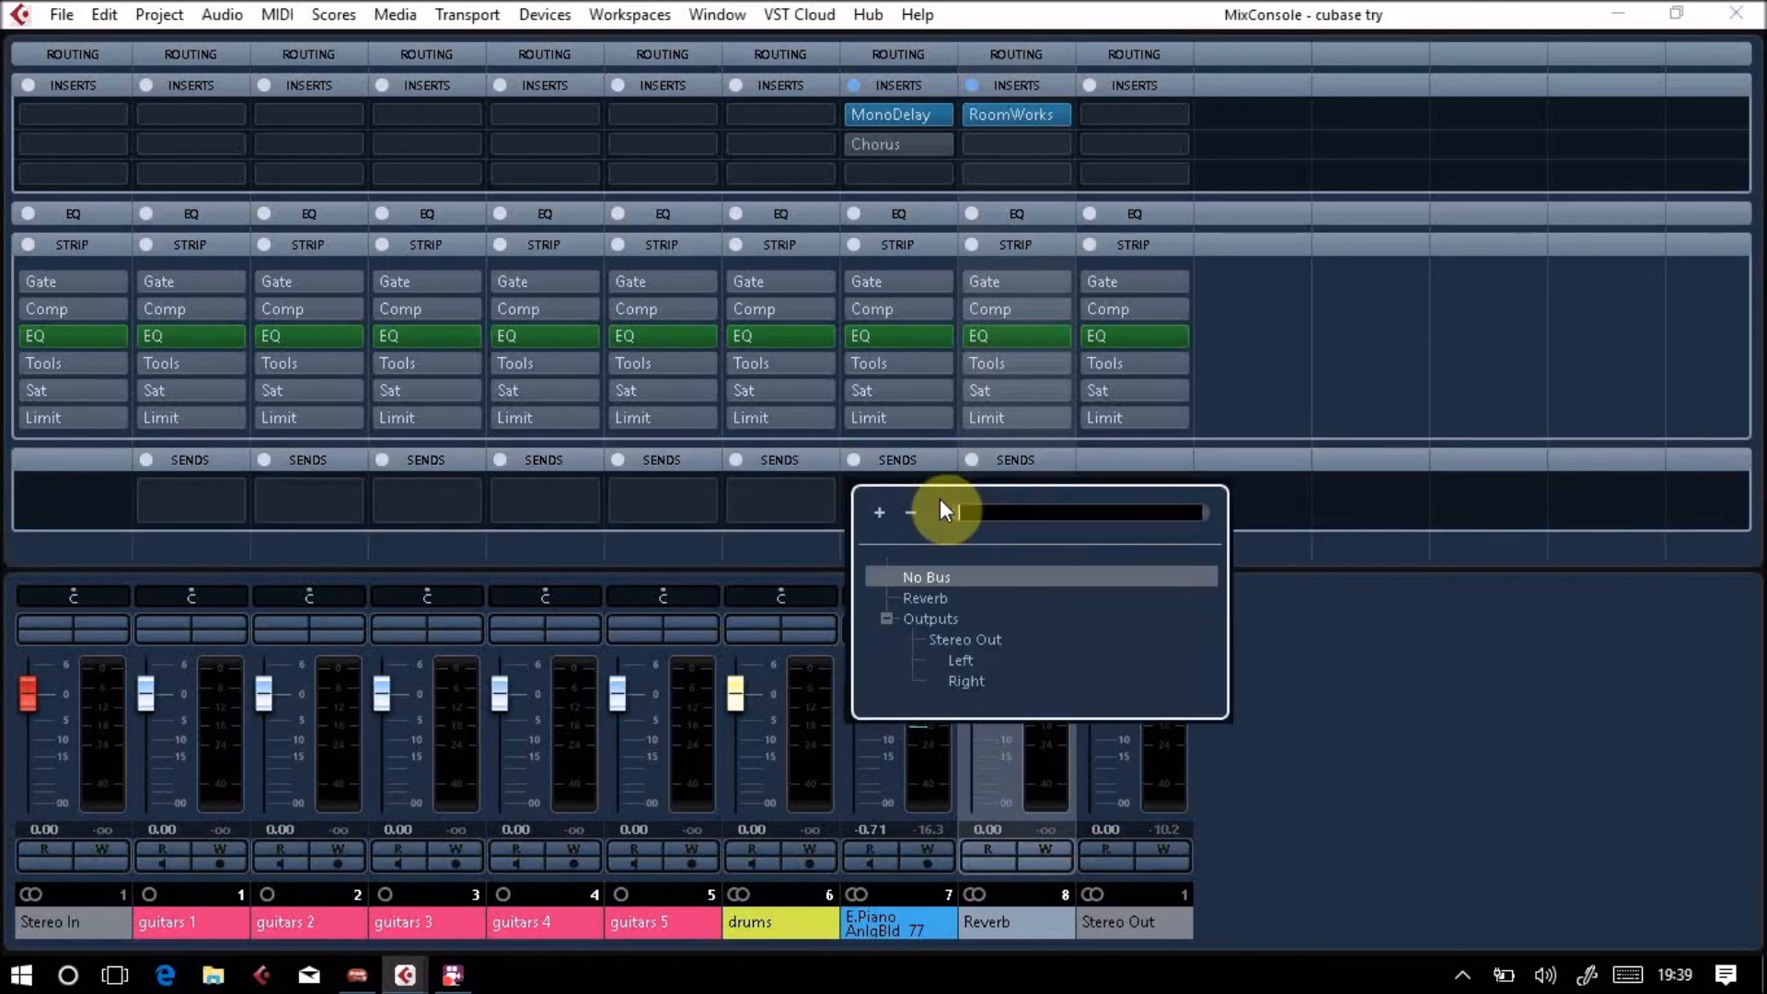
left_click(924, 599)
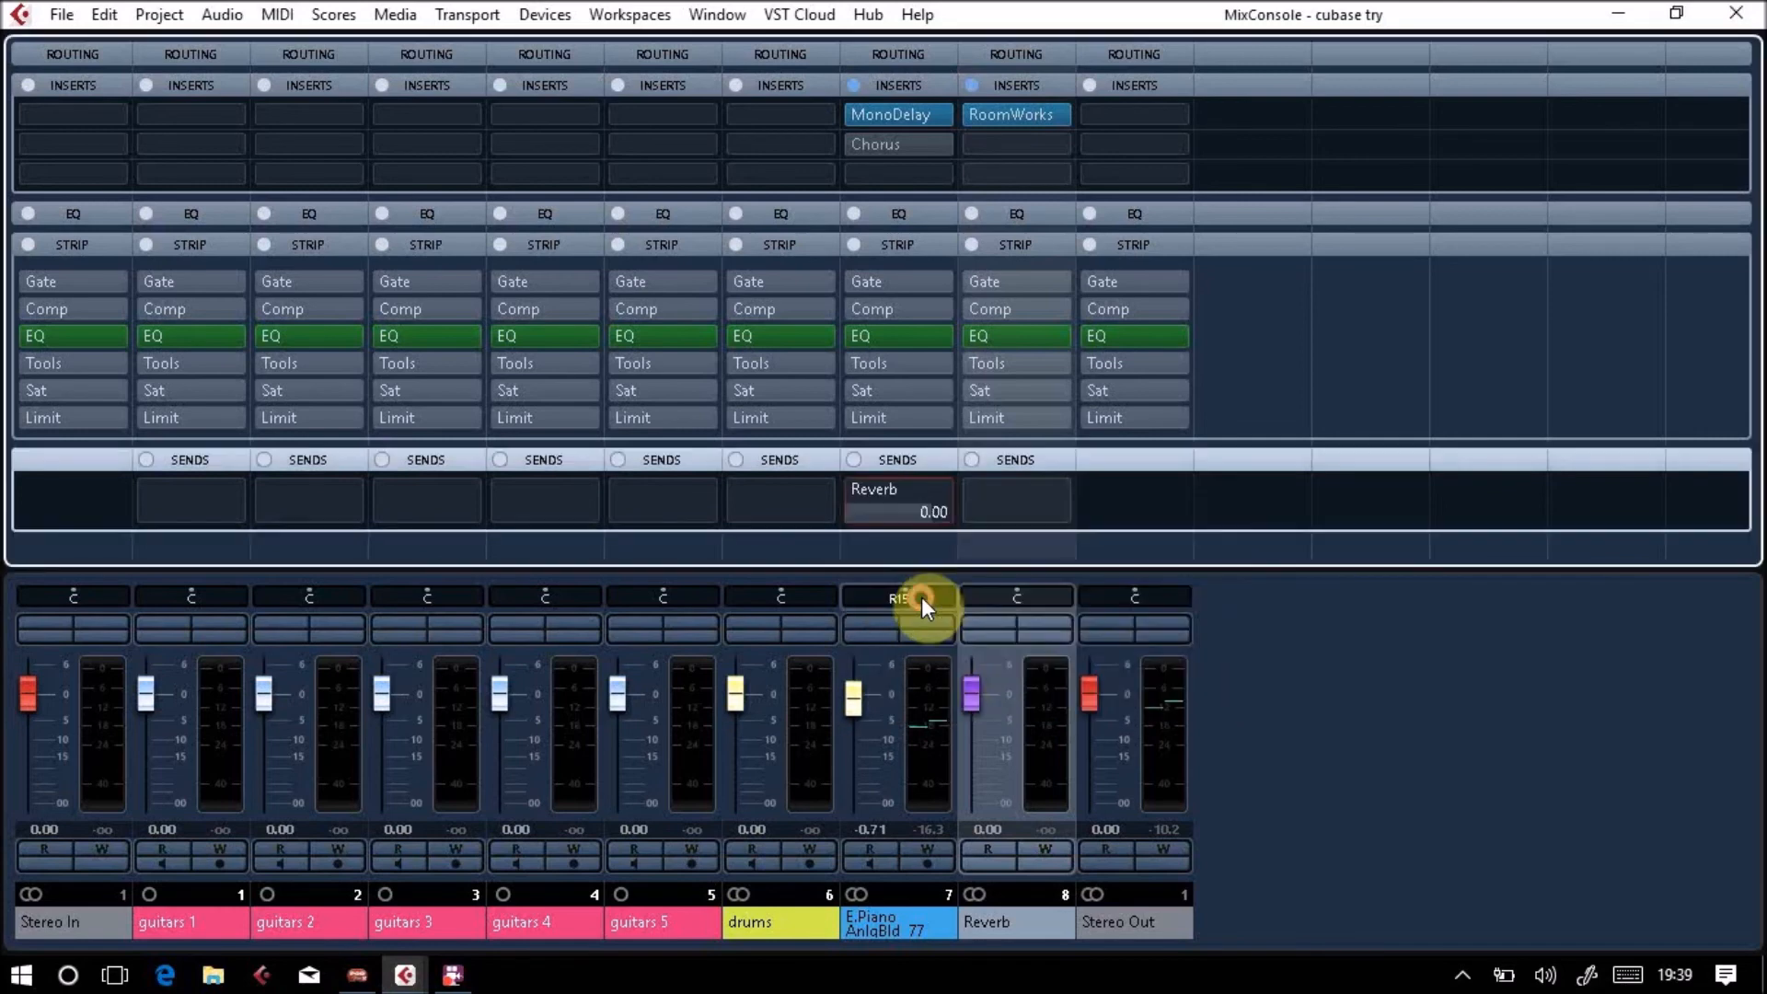
left_click(860, 490)
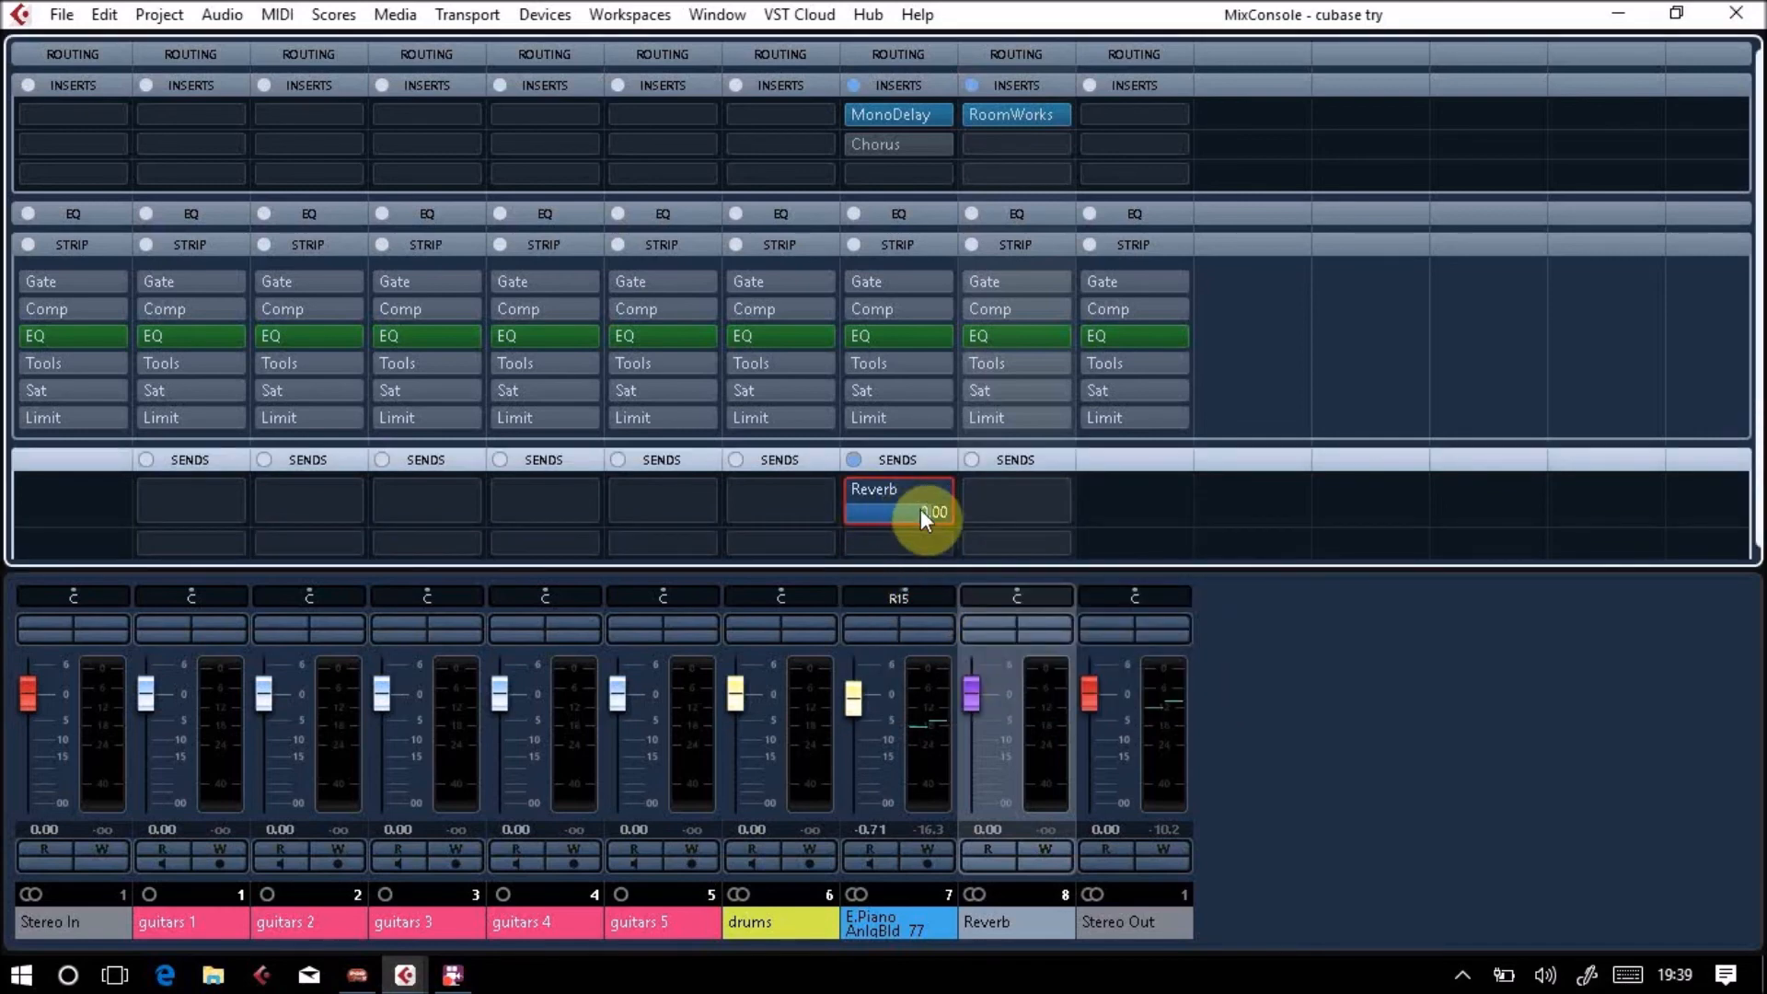
left_click_drag(924, 511, 865, 514)
left_click_drag(875, 513, 860, 511)
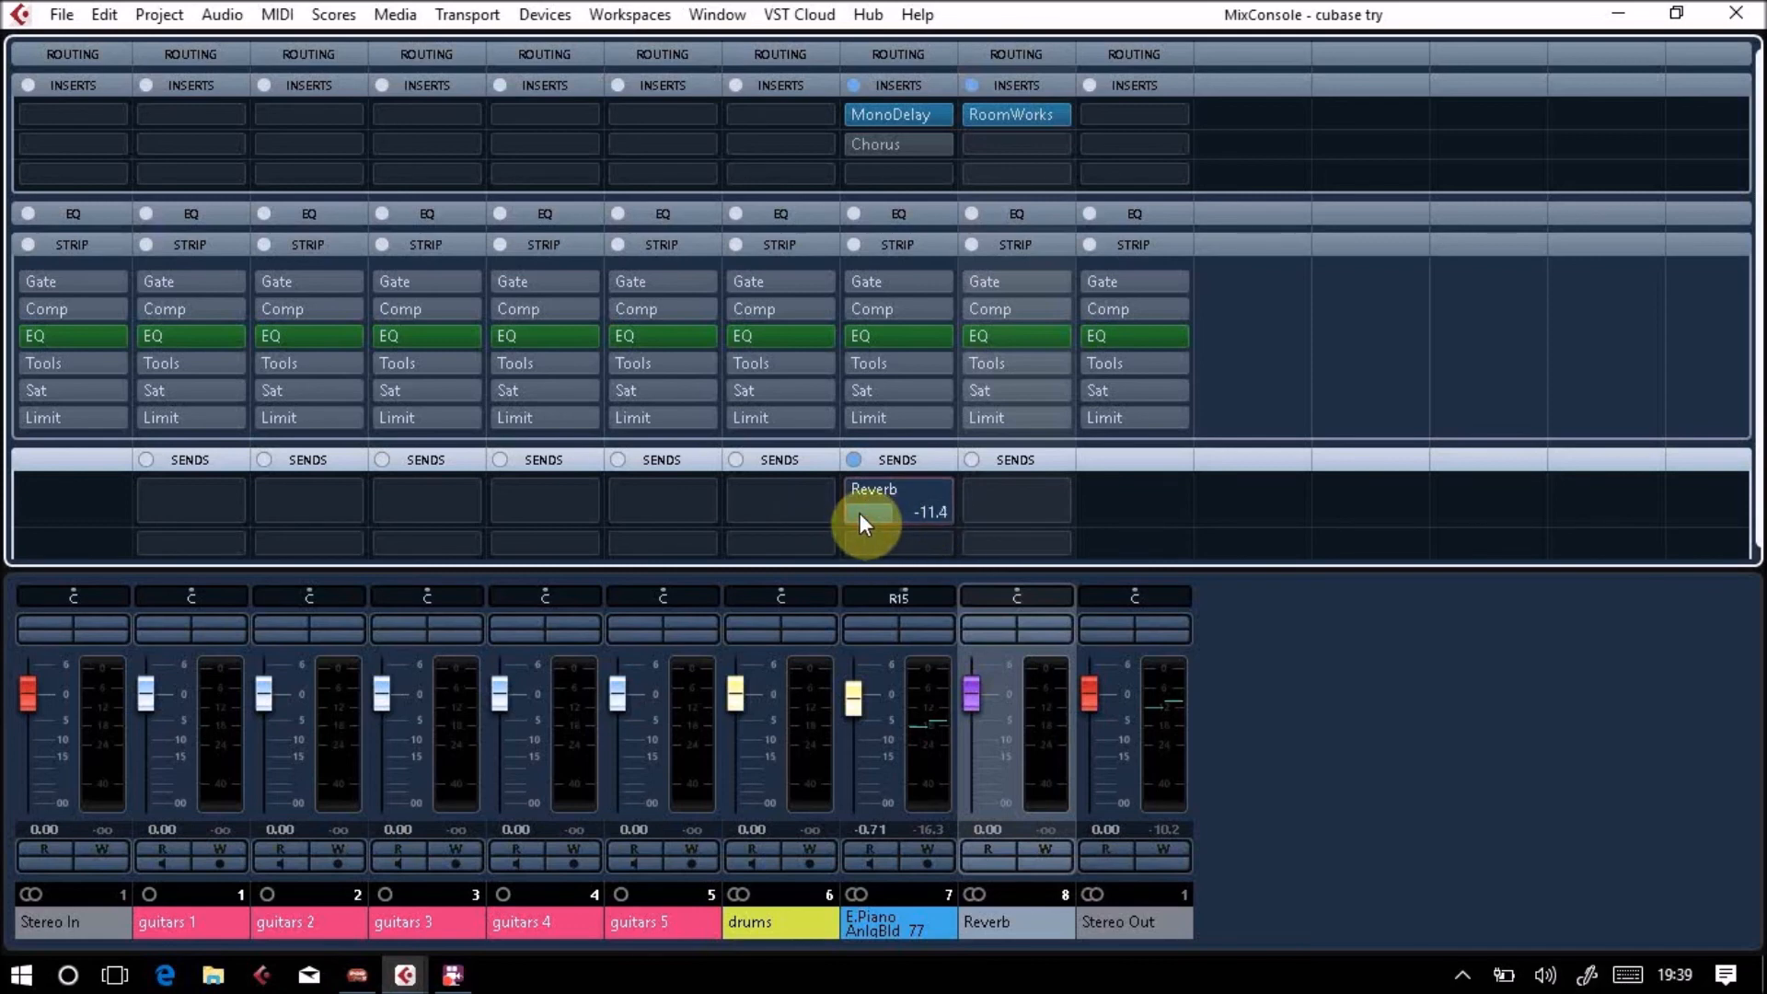
Route the guitars 4 channel's first send to Reverb, activate it and set its level to -5.39
left_click(593, 508)
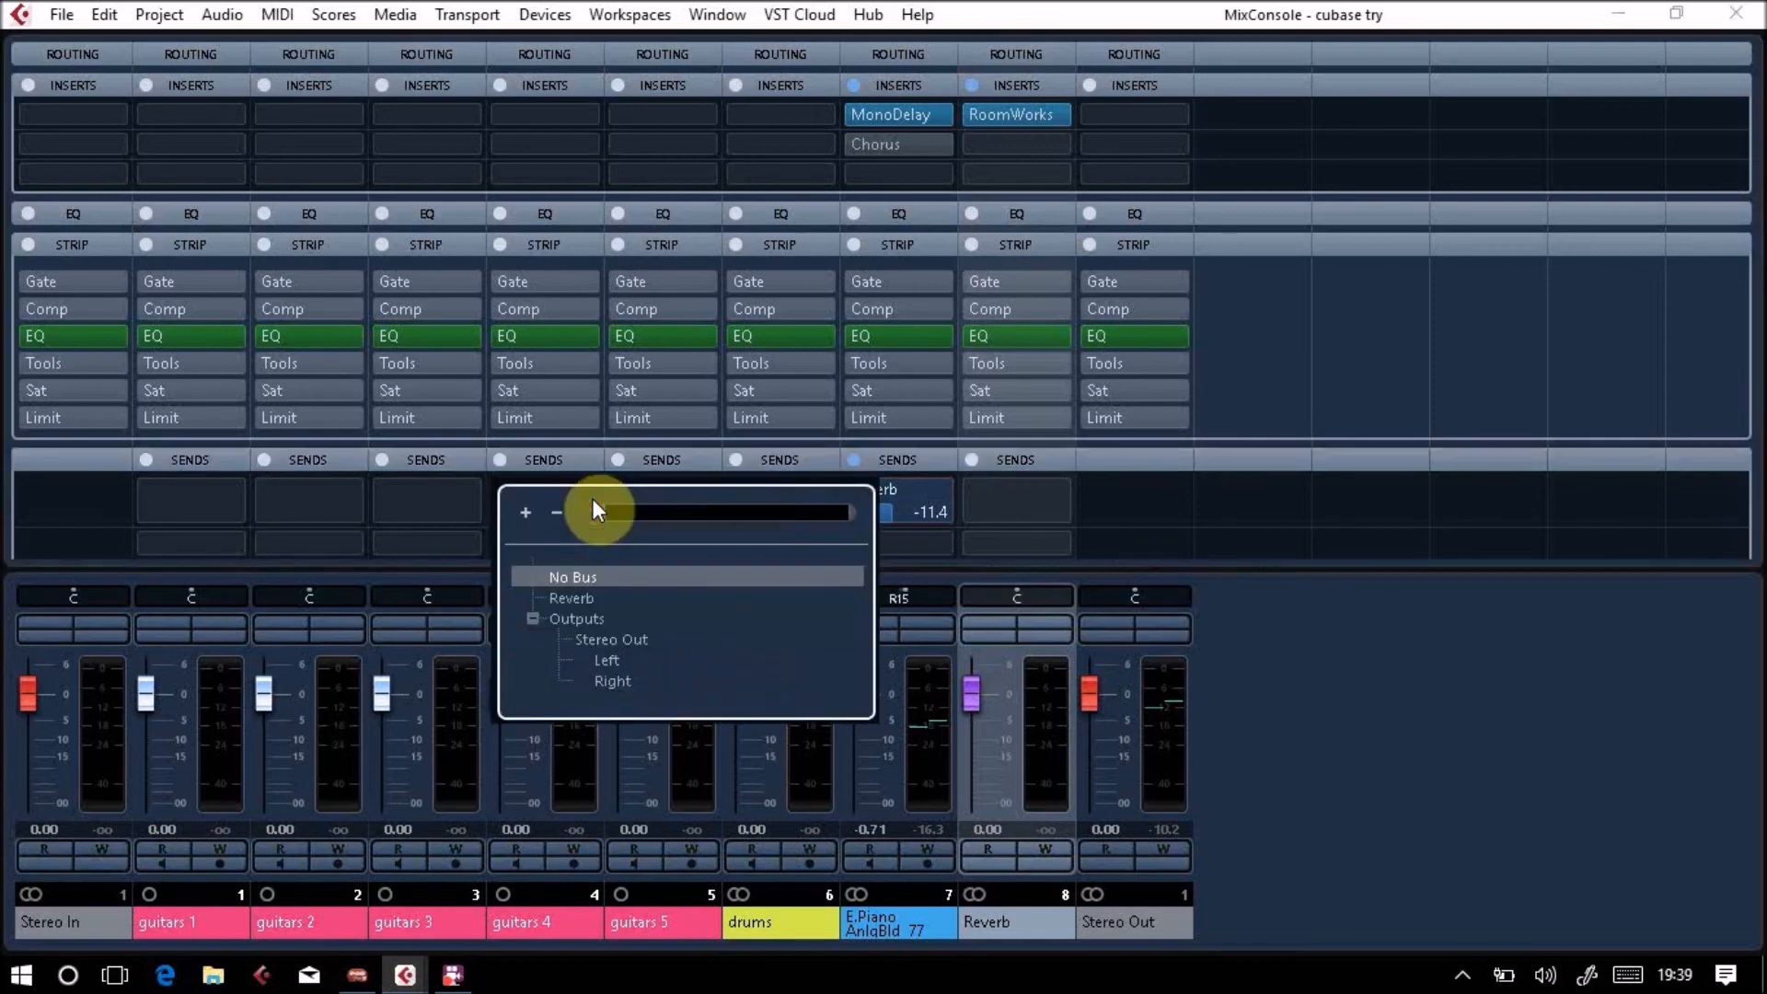
left_click(585, 596)
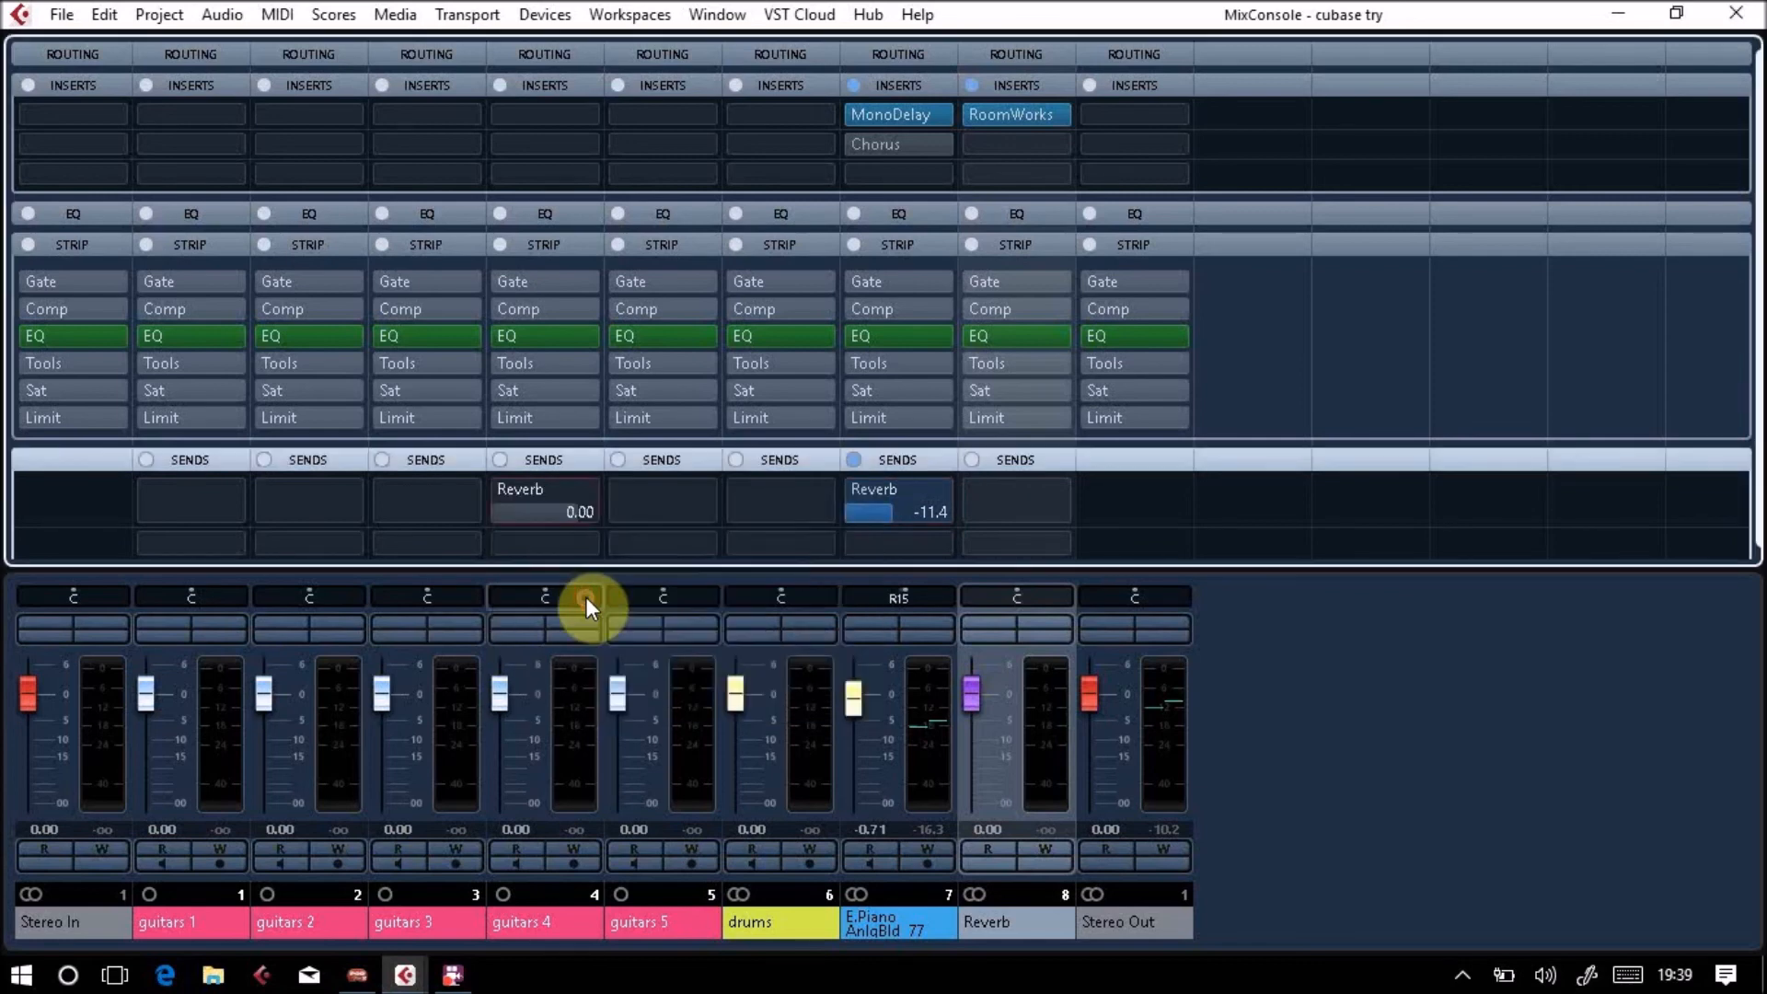
left_click(502, 491)
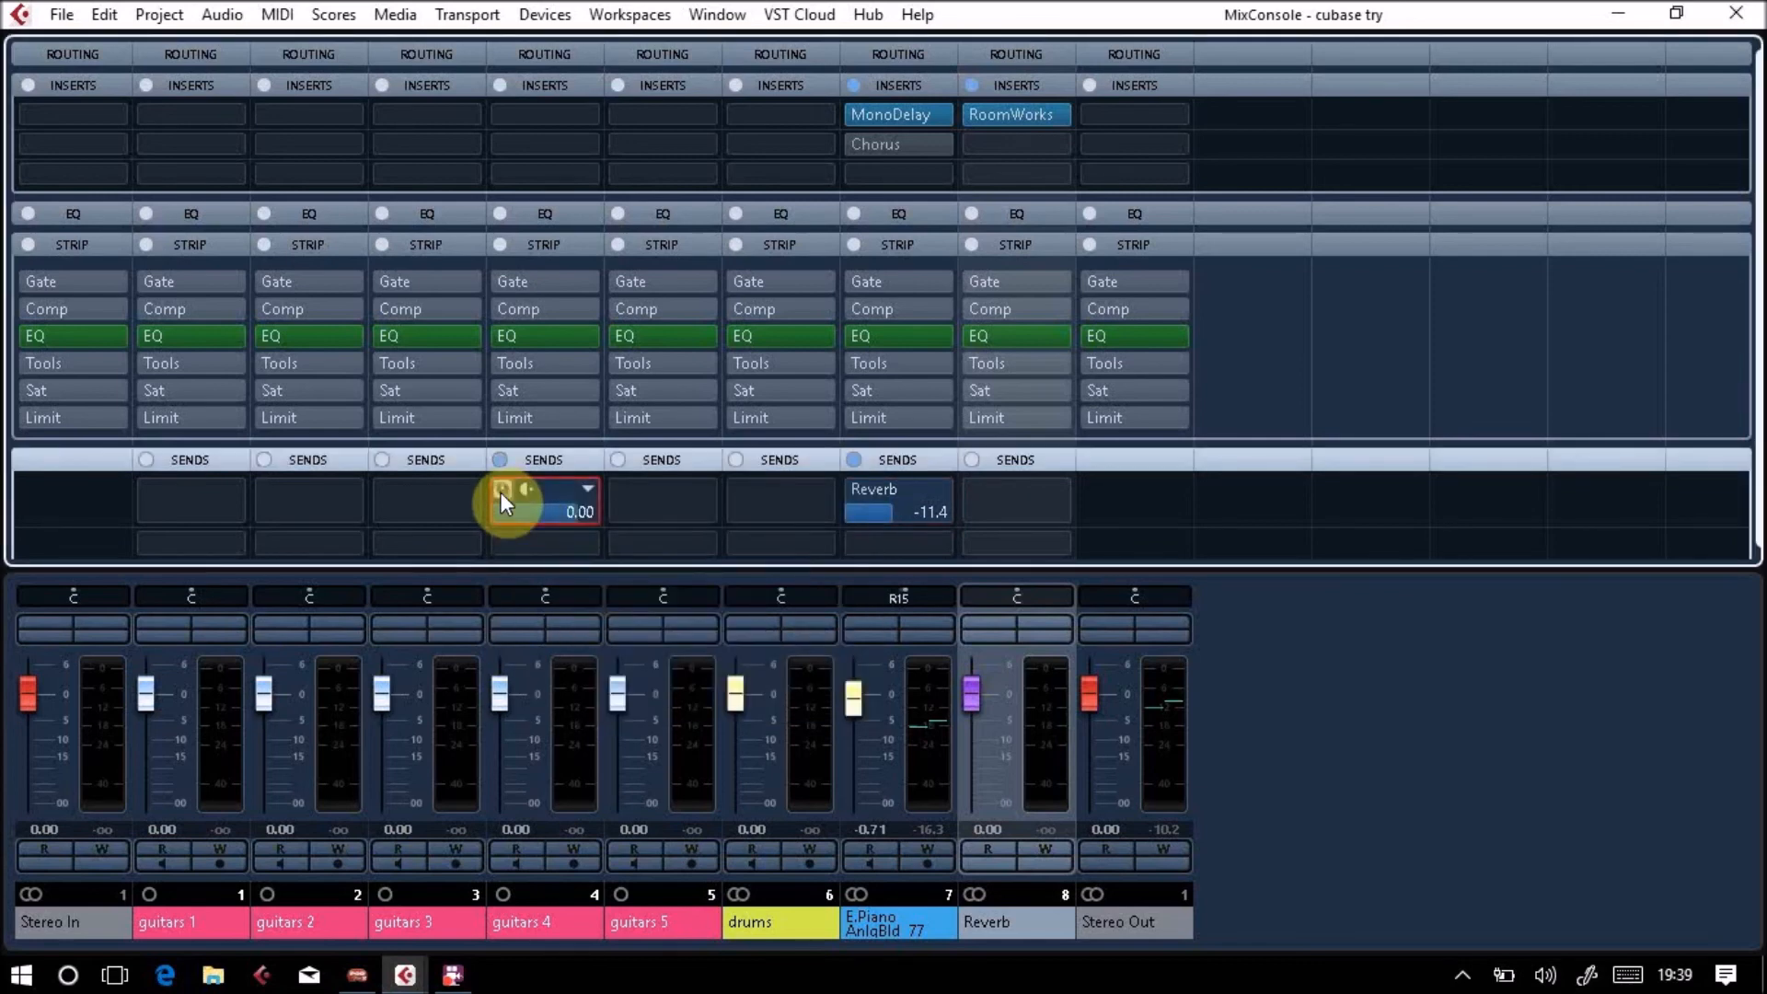
left_click_drag(560, 515, 521, 515)
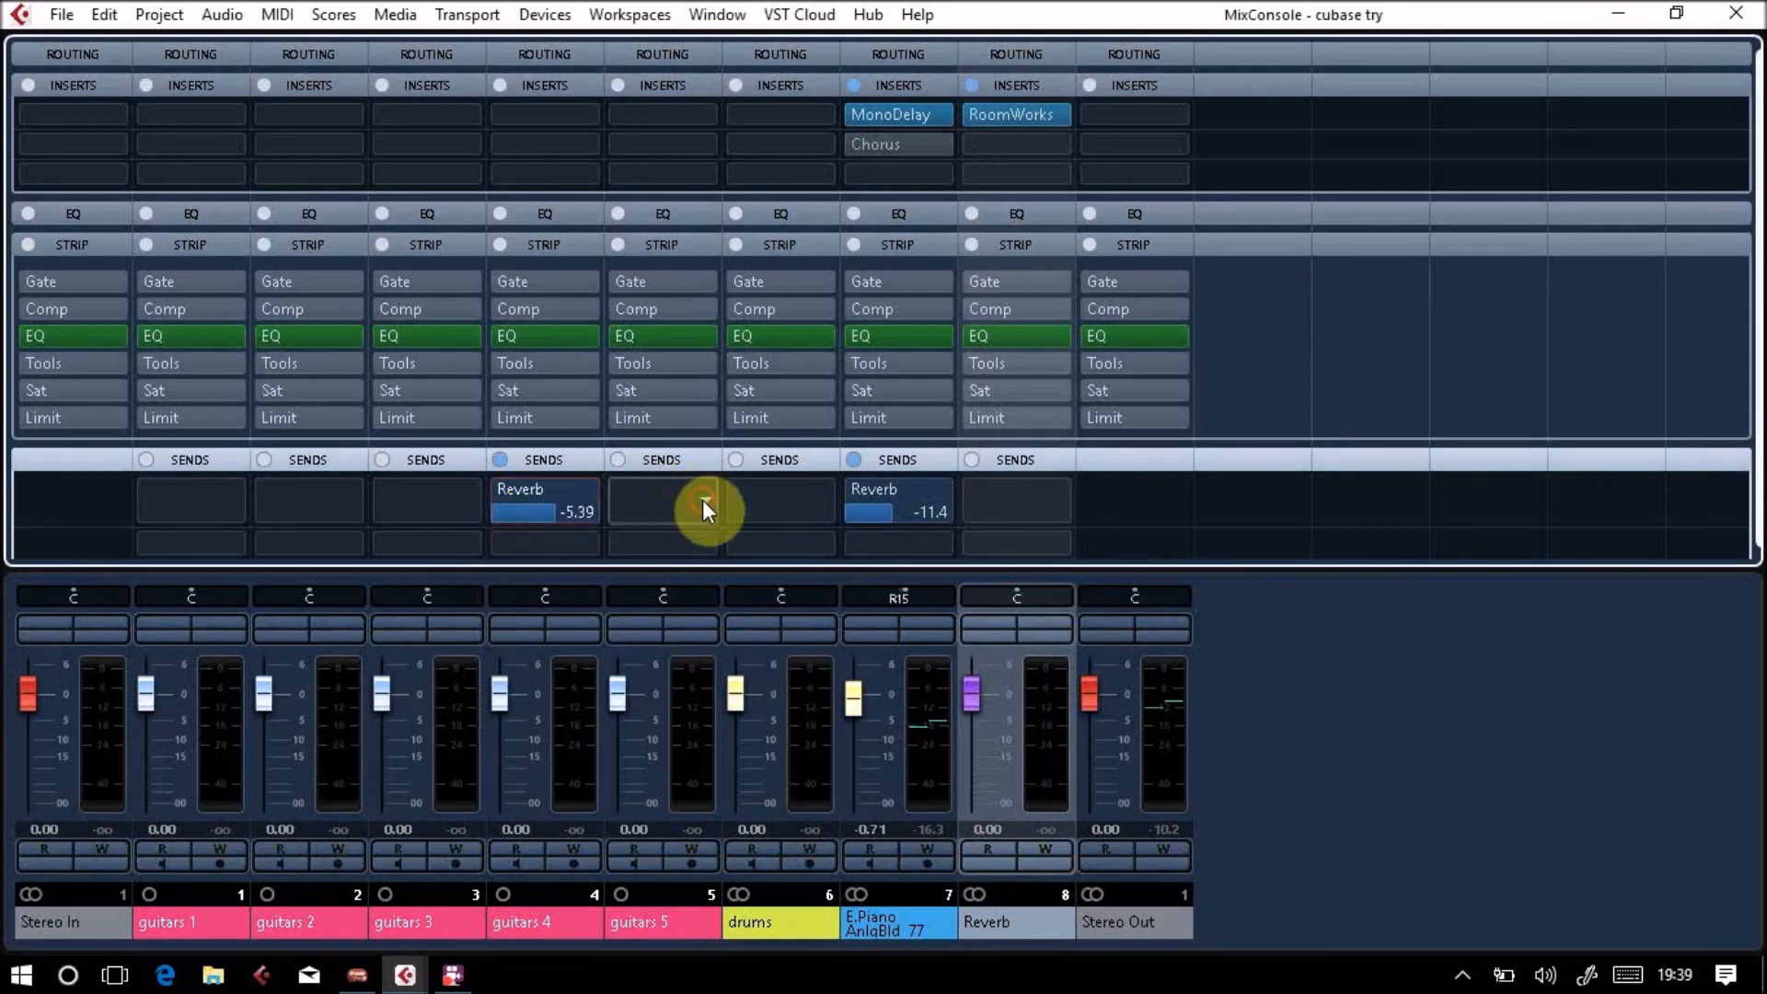
Route the guitars 5 channel's first send to Reverb, activate it and set its level to -11.7
left_click(703, 506)
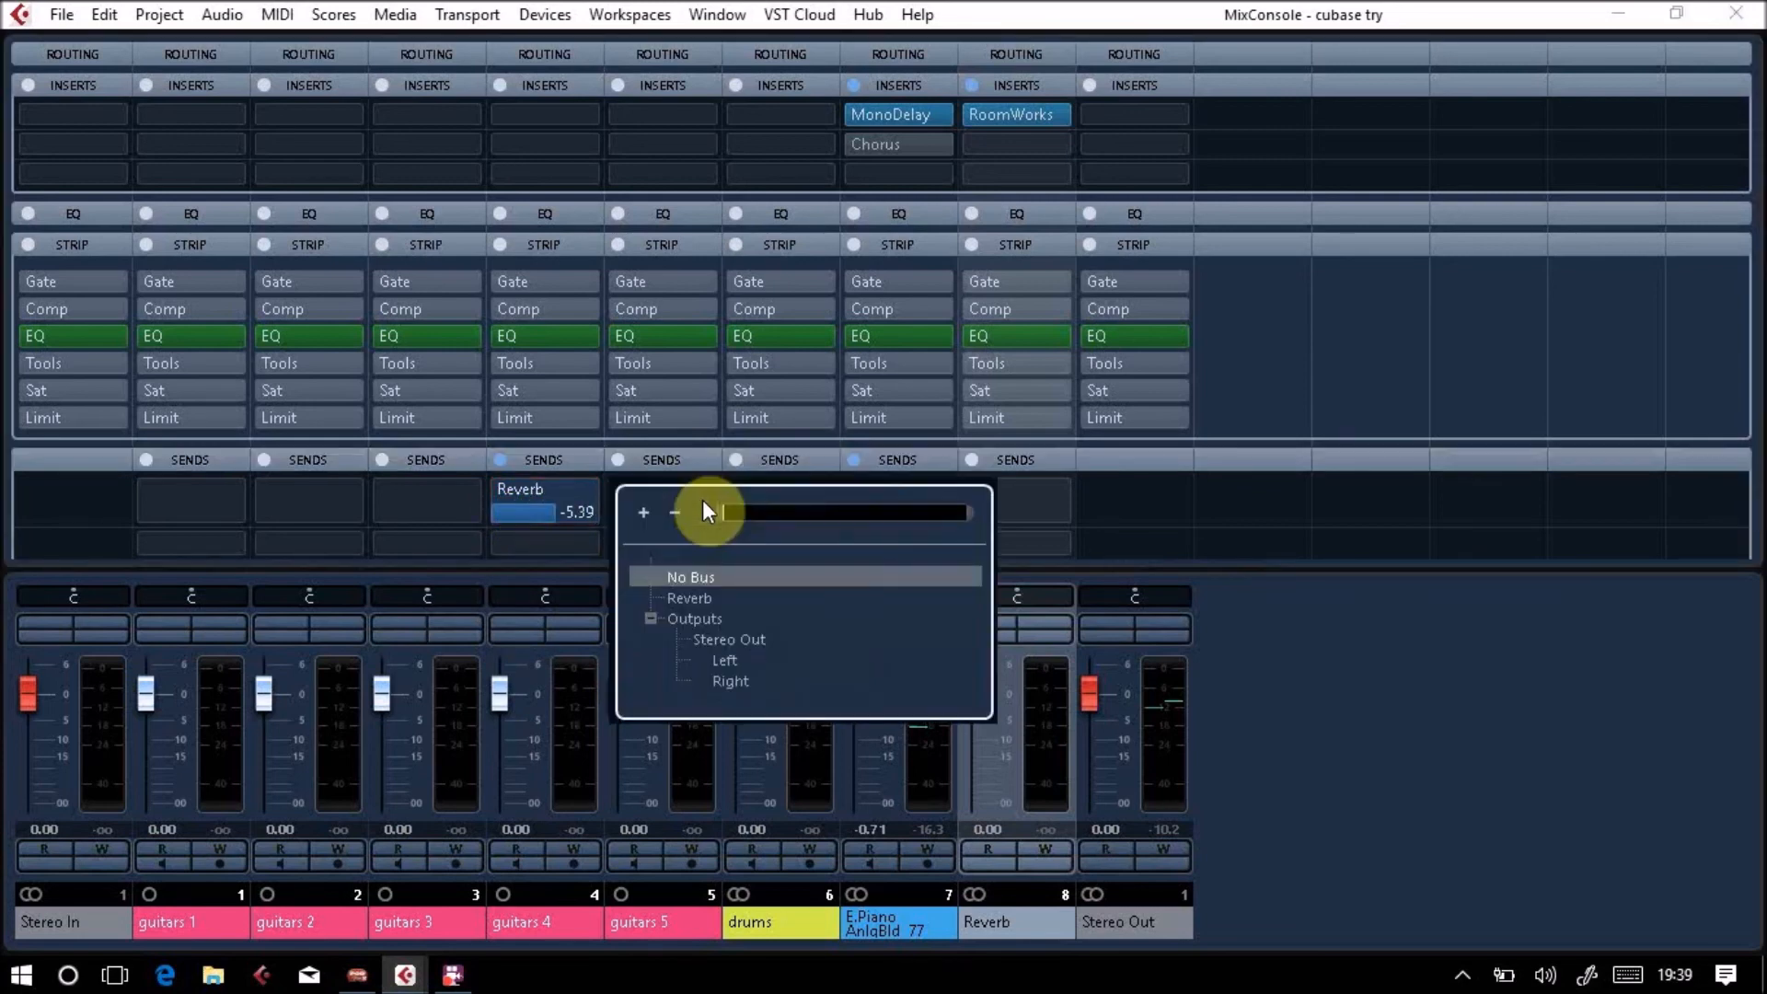
left_click(692, 596)
left_click(622, 489)
left_click_drag(692, 516, 644, 513)
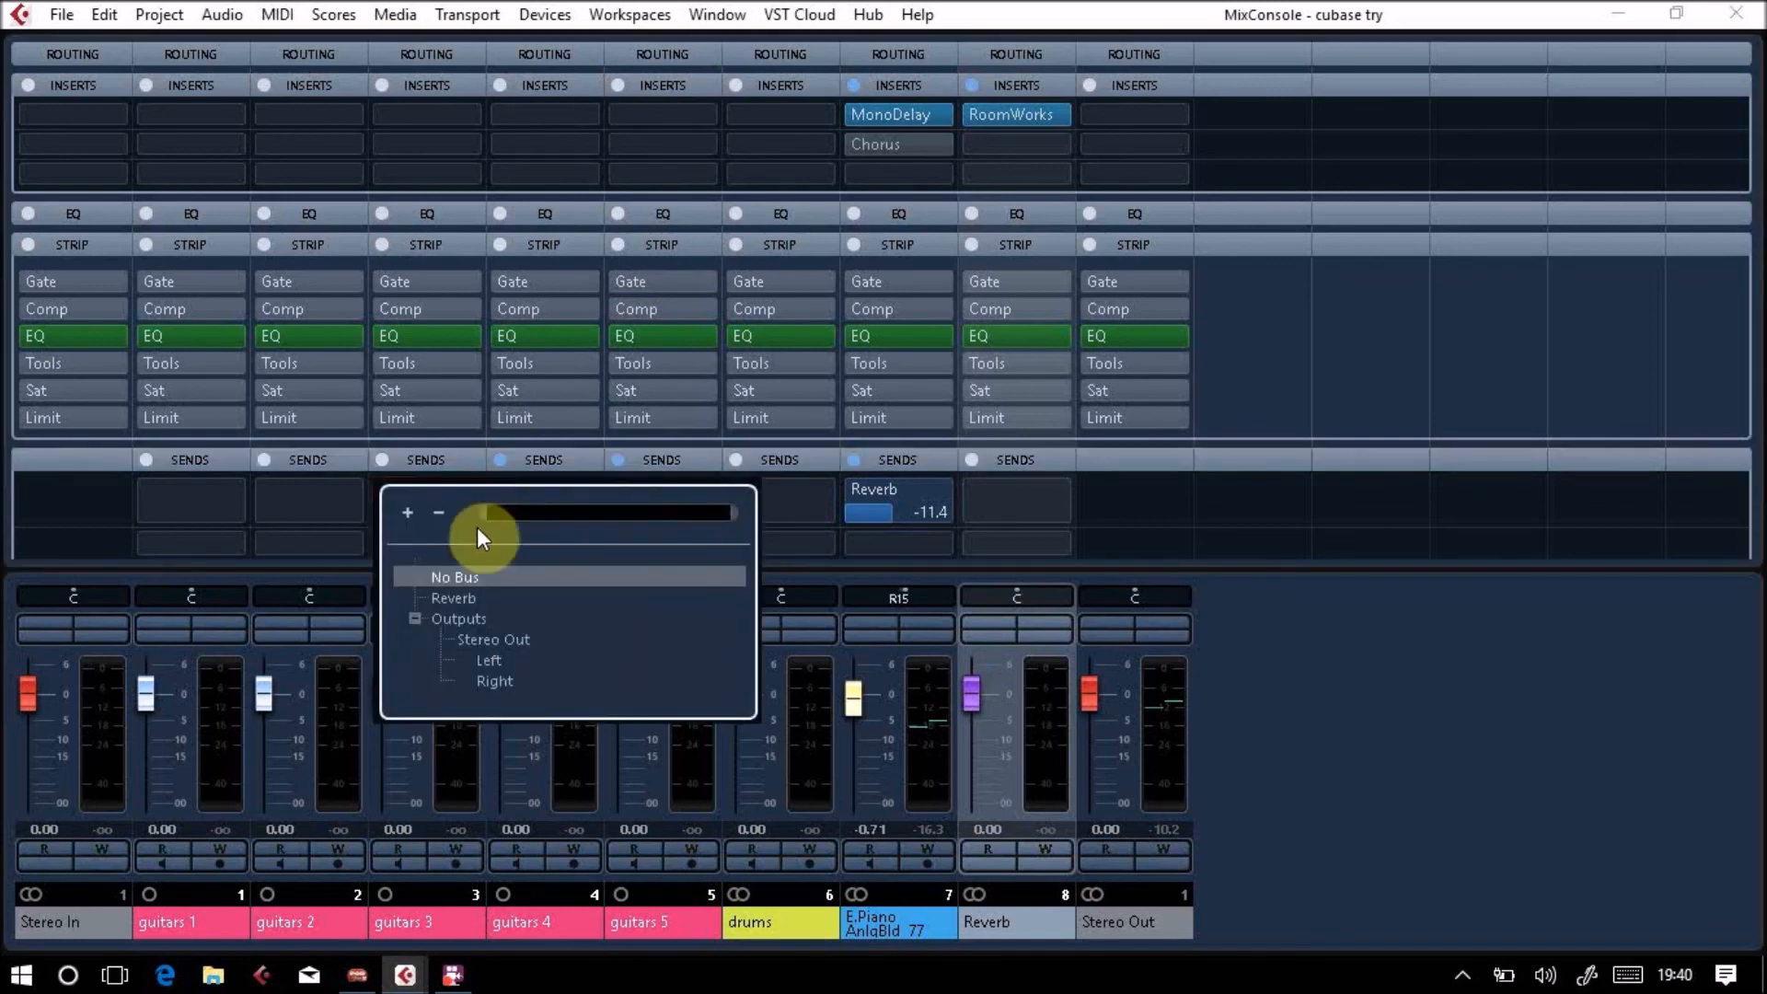
Route the guitars 3 channel's first send to Reverb, activate it and set its level to -3.79
left_click(462, 599)
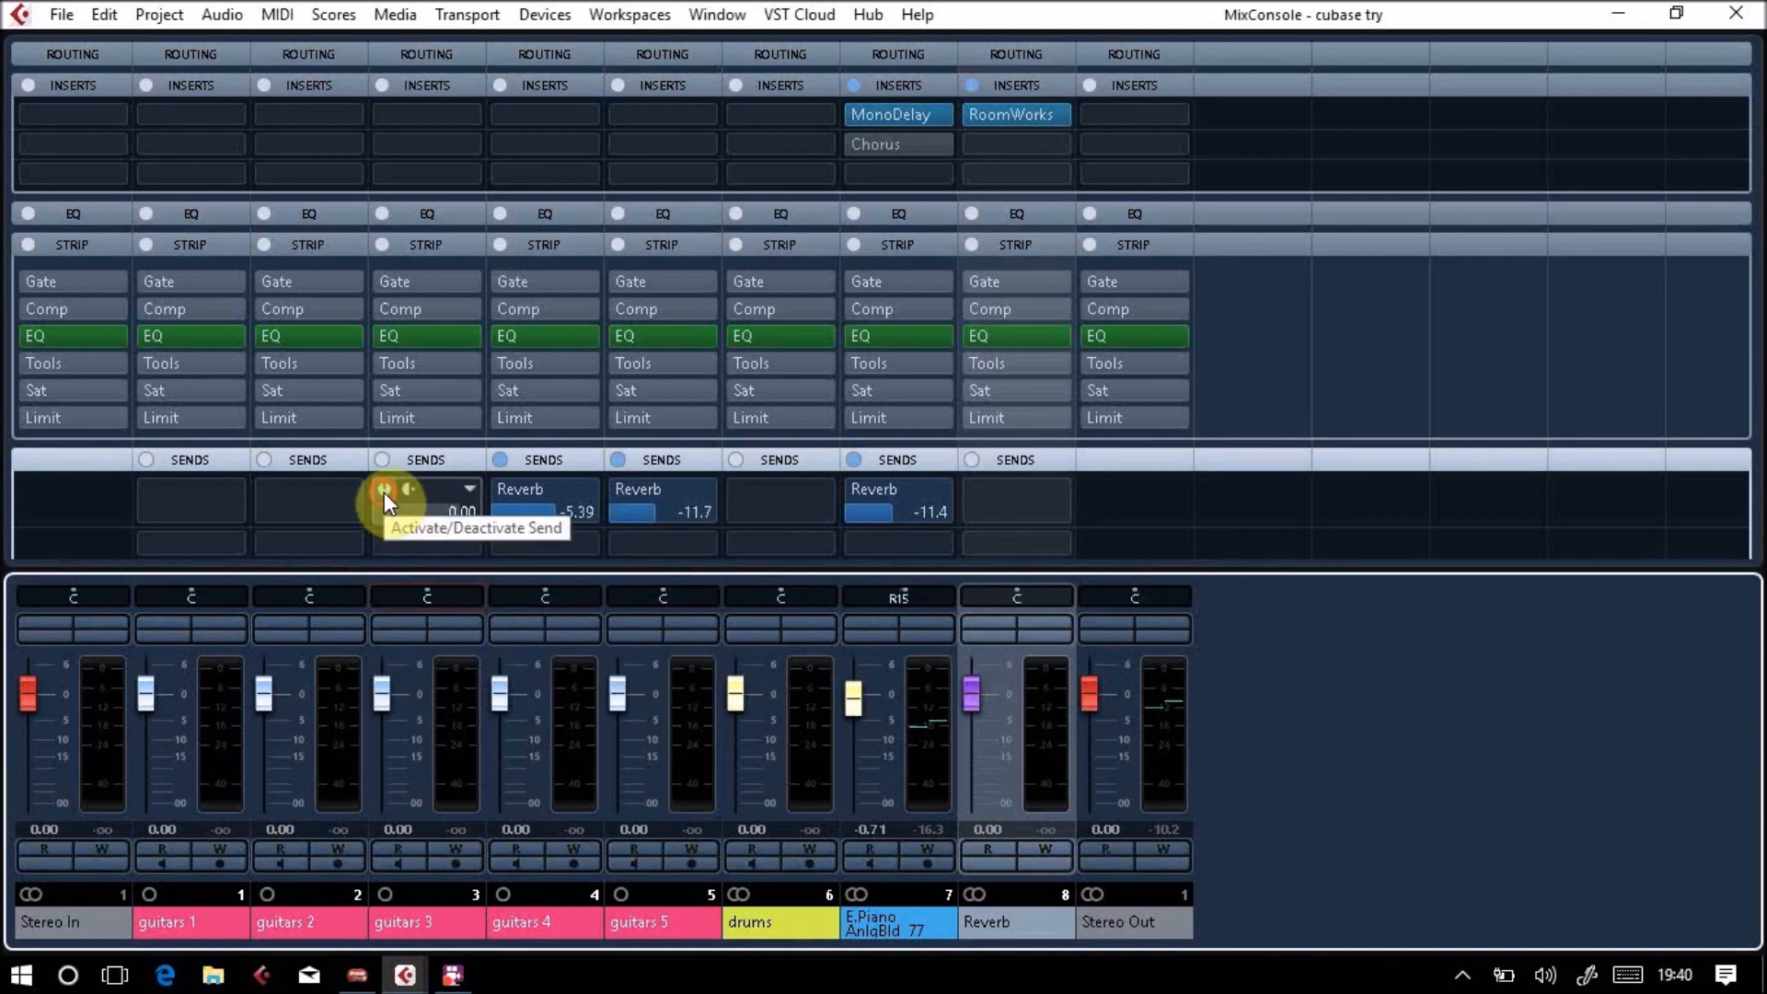
left_click(384, 491)
mouse_move(403, 516)
left_mouse_down()
mouse_move(367, 516)
mouse_move(538, 527)
mouse_move(352, 525)
mouse_move(644, 537)
mouse_move(425, 538)
left_mouse_up()
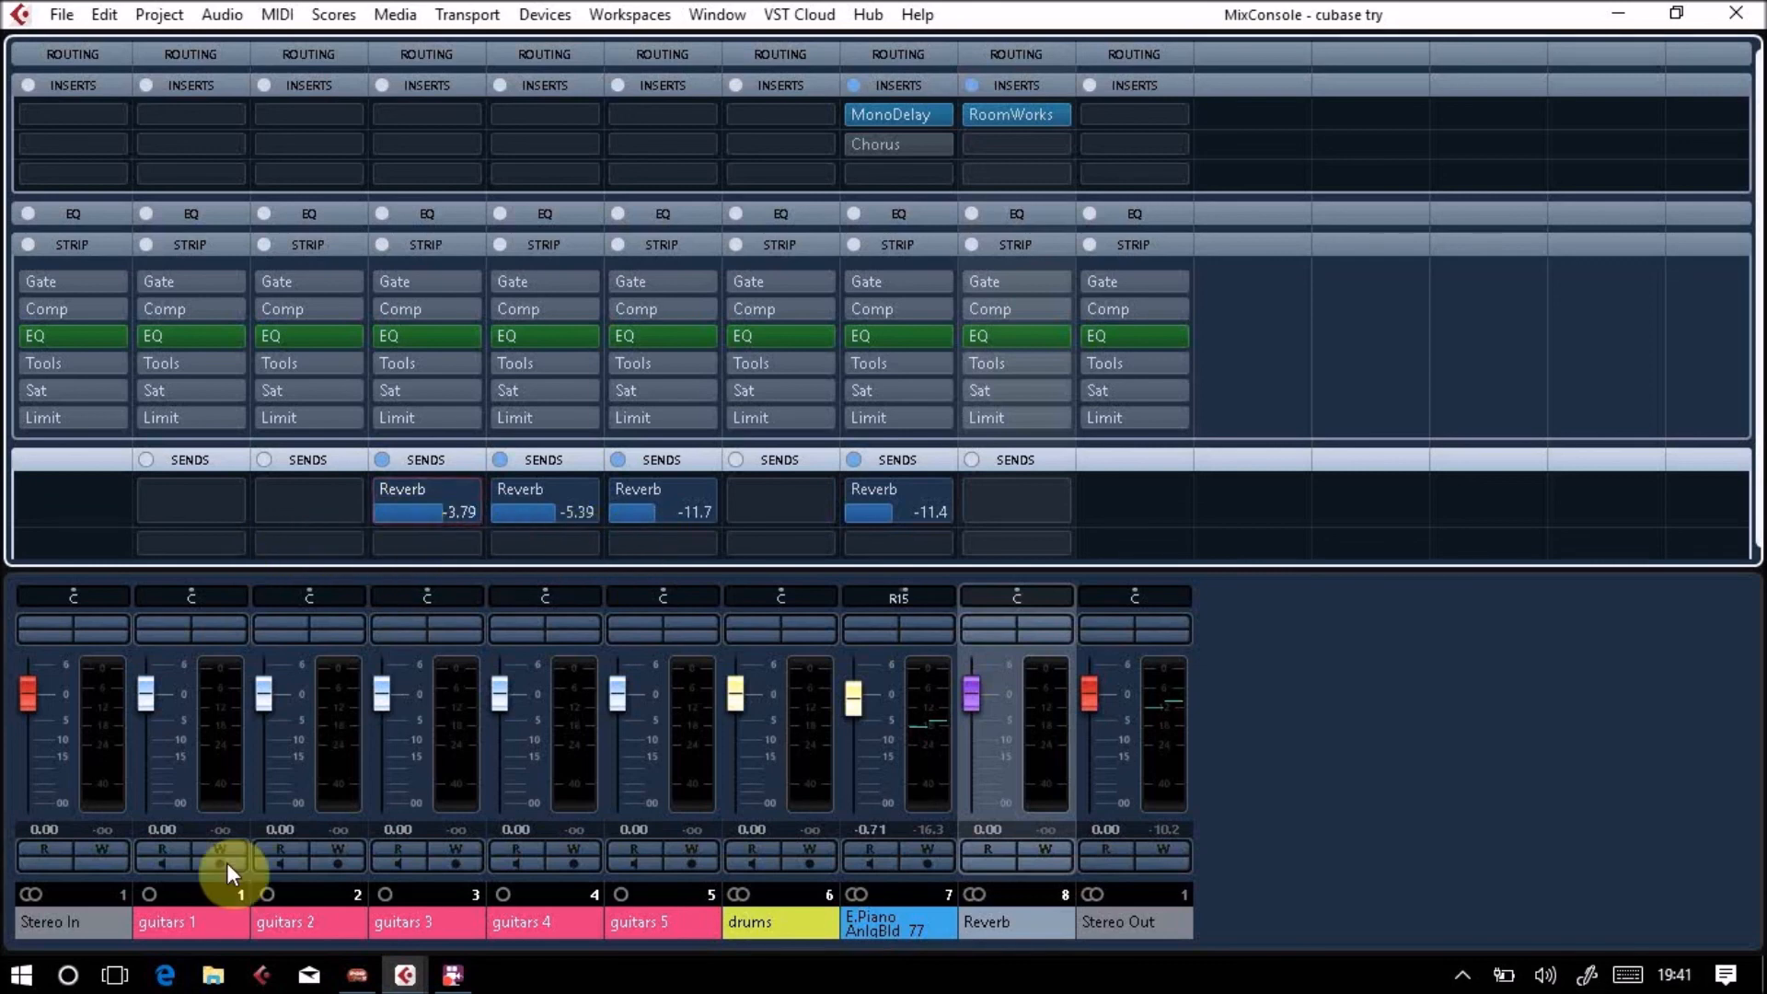